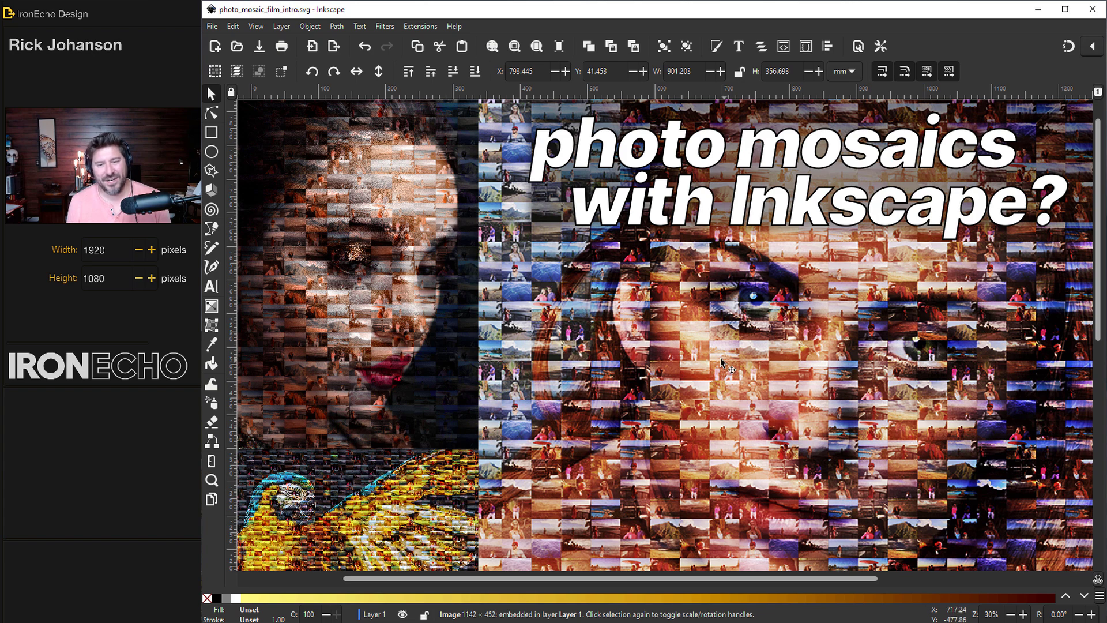
Look over the photo mosaic samples, moving the comment image over the cat picture and back aside.
{"action": "scroll", "coordinate": [724, 355], "scroll_direction": "down", "scroll_amount": 15}
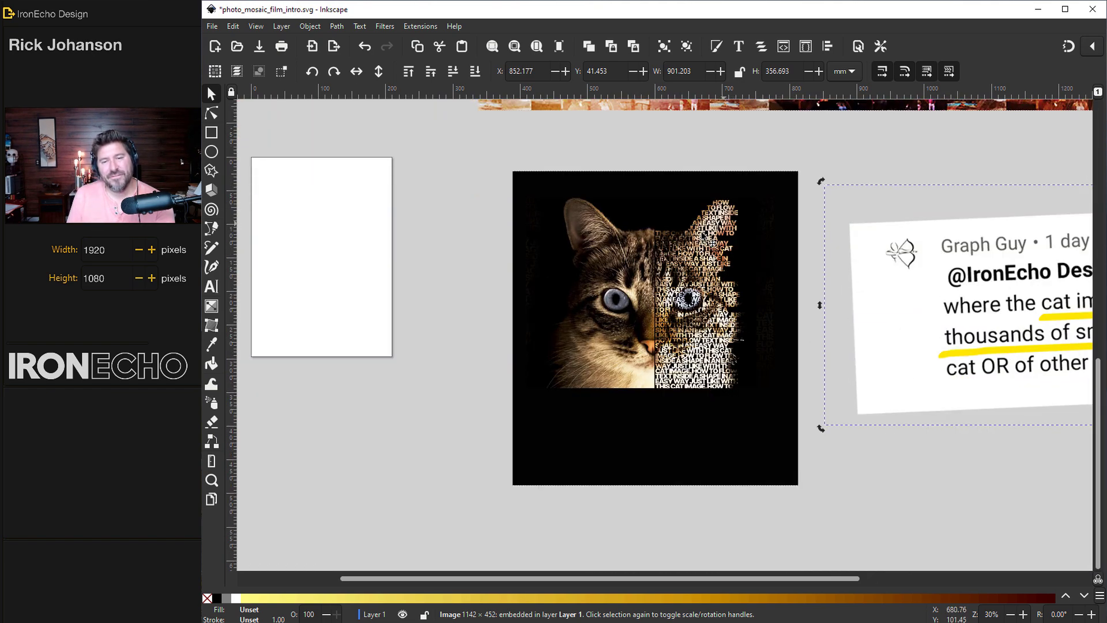
{"action": "left_click_drag", "start_coordinate": [890, 325], "coordinate": [568, 327]}
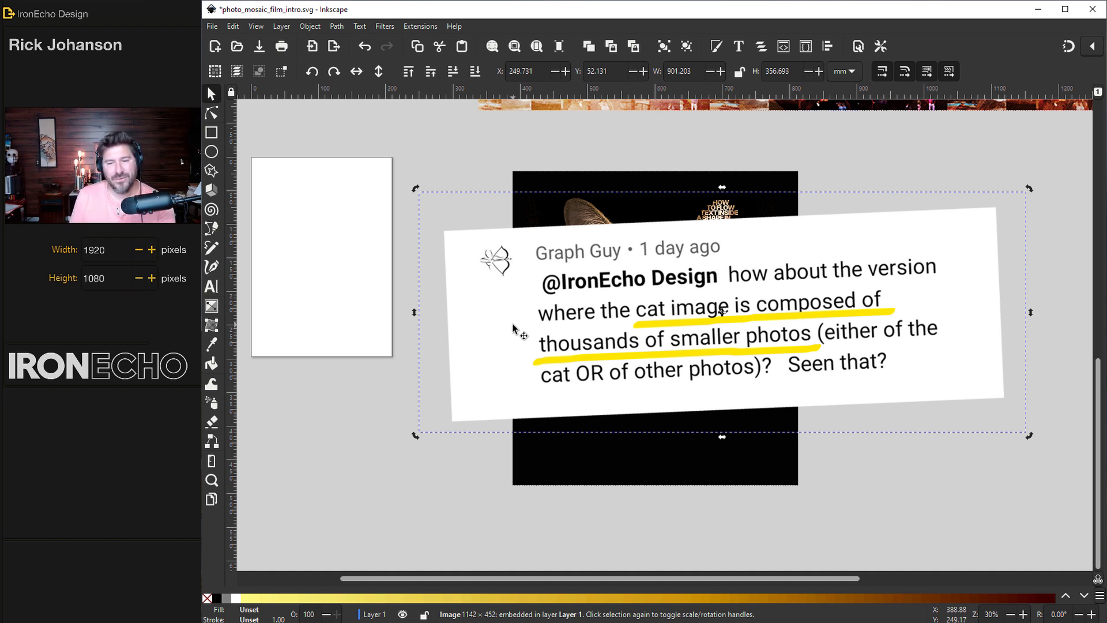
{"action": "left_click_drag", "start_coordinate": [525, 324], "coordinate": [773, 337]}
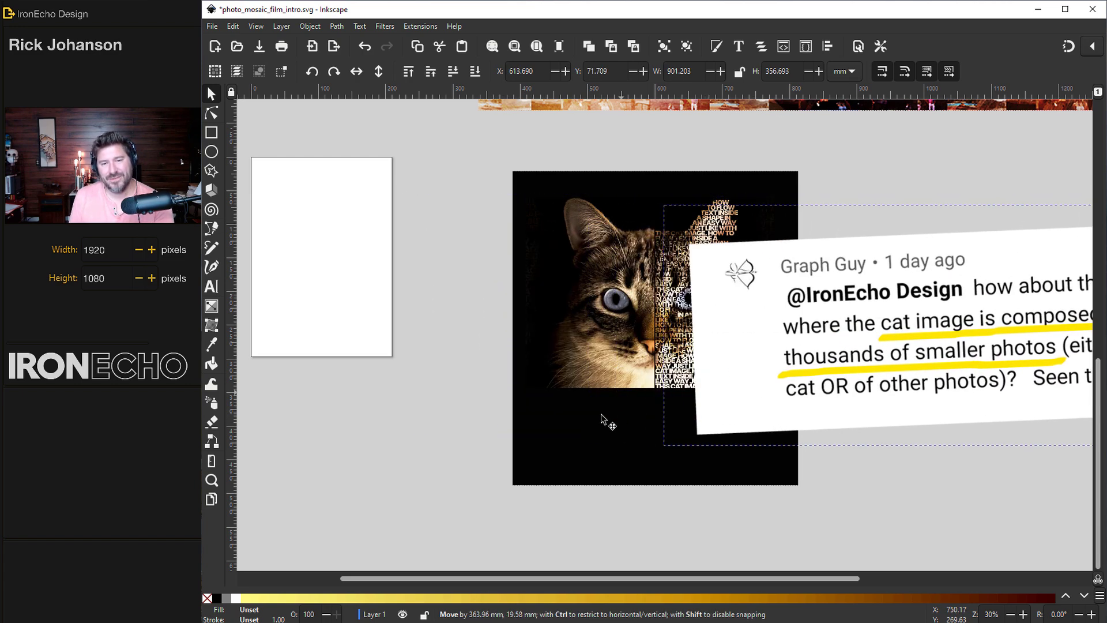
{"action": "scroll", "coordinate": [619, 441], "scroll_direction": "up", "scroll_amount": 12}
{"action": "scroll", "coordinate": [619, 438], "scroll_direction": "up", "scroll_amount": 8}
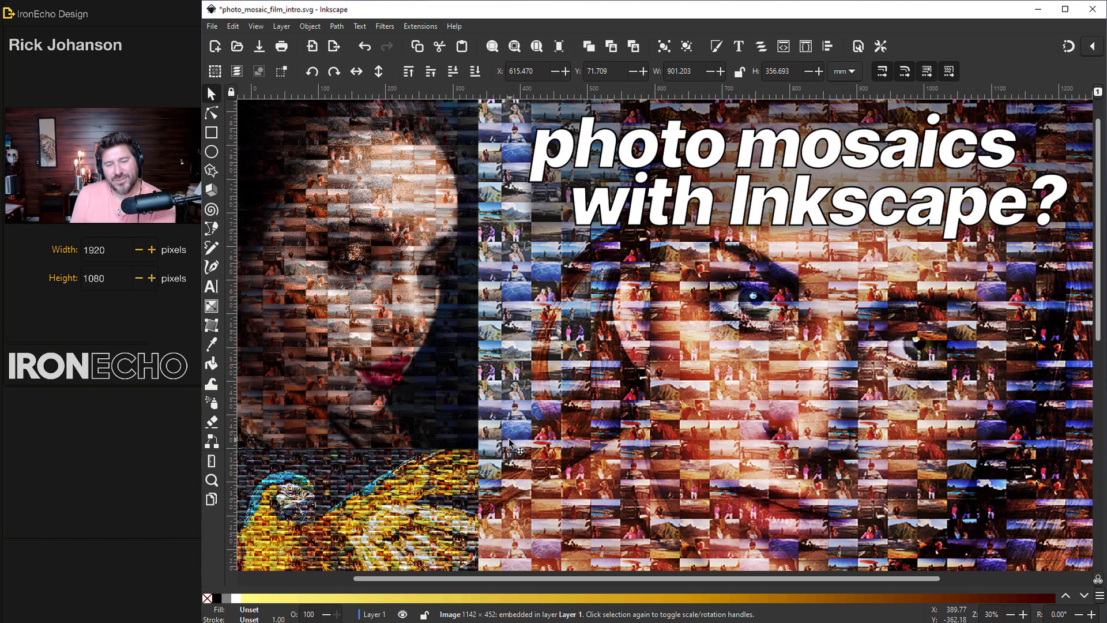
{"action": "scroll", "coordinate": [756, 421], "scroll_direction": "down", "scroll_amount": 15}
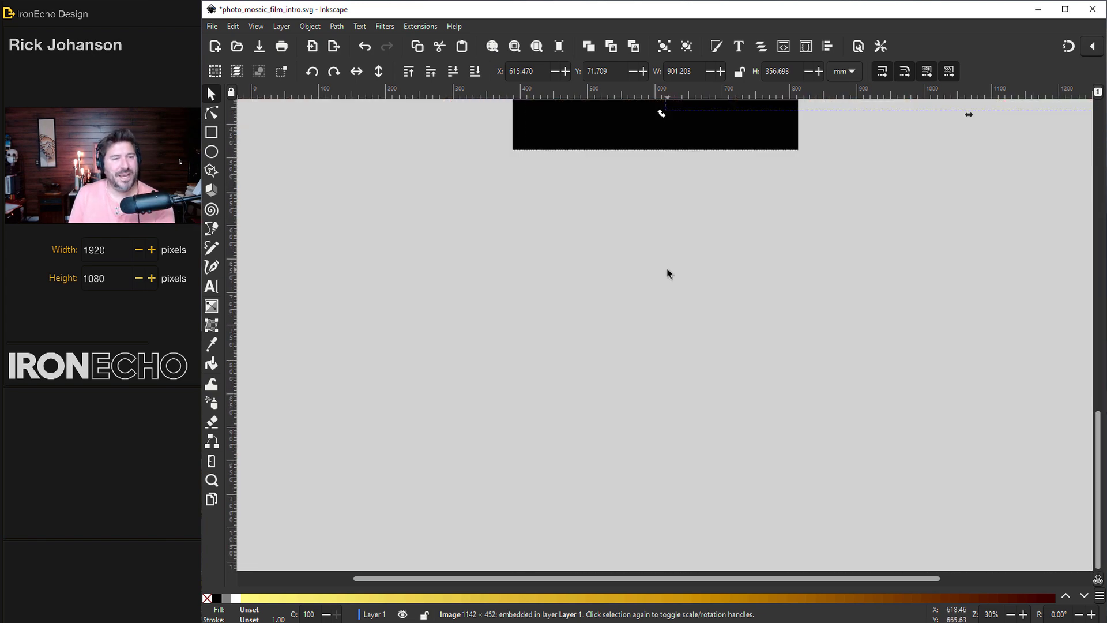
Close photo_mosaic_film_intro.svg without saving the changes.
{"action": "left_click", "coordinate": [213, 27]}
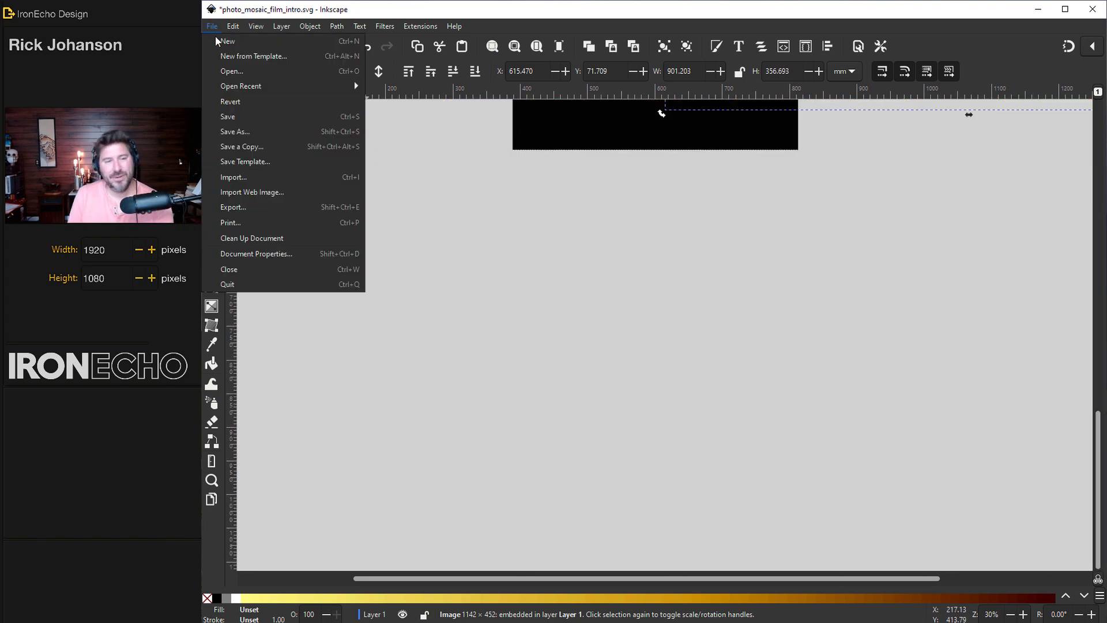
{"action": "left_click", "coordinate": [241, 268]}
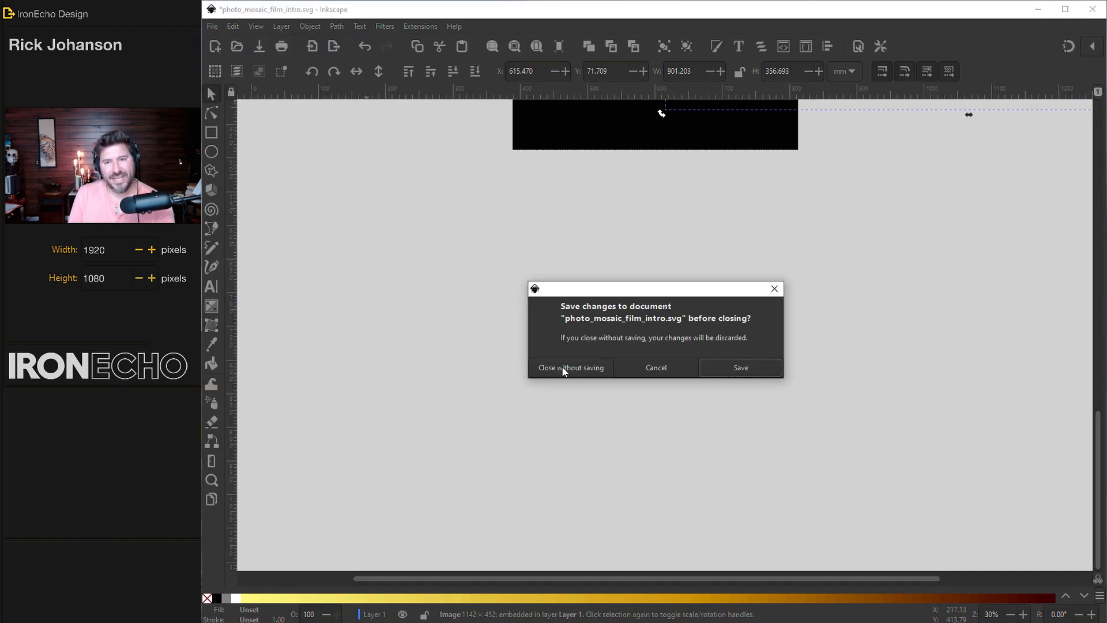
{"action": "left_click", "coordinate": [563, 368]}
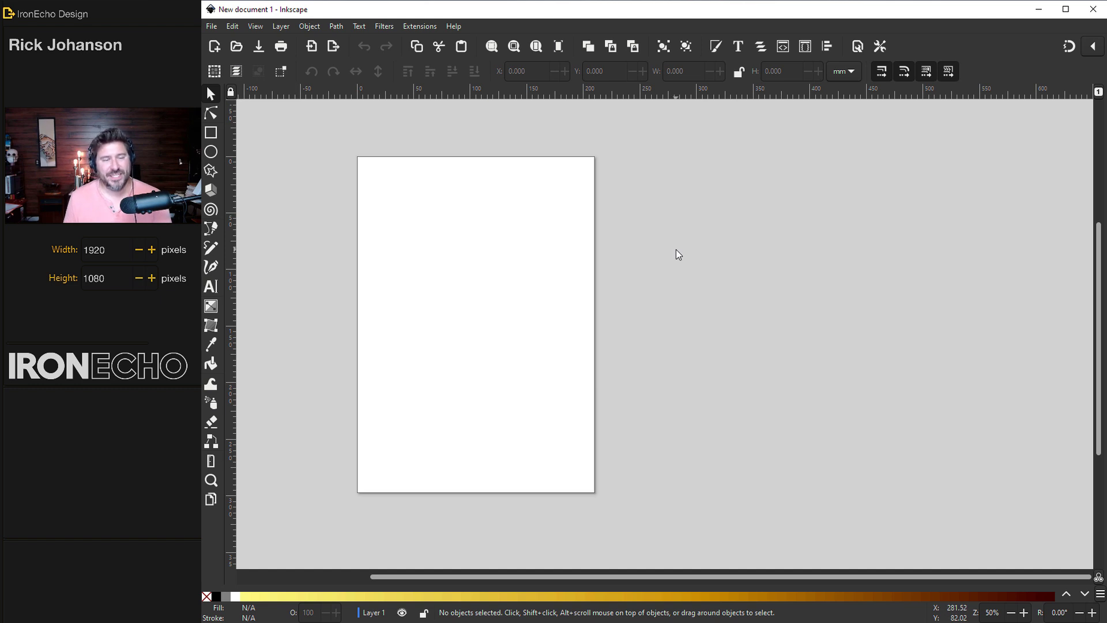
{"action": "left_click", "coordinate": [858, 47]}
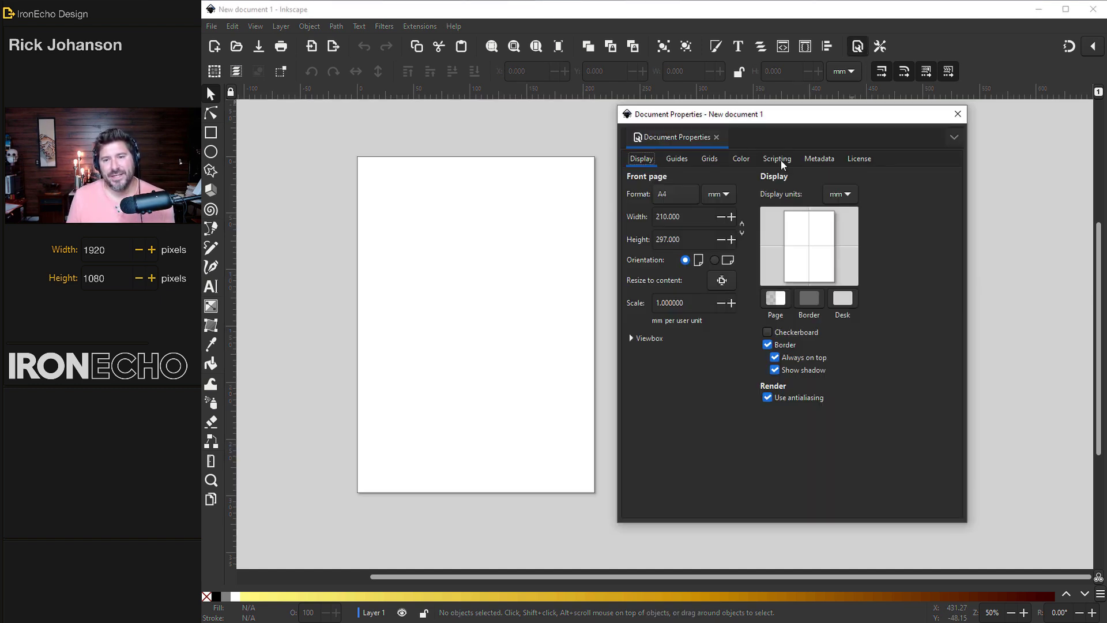
{"action": "left_click", "coordinate": [669, 193]}
{"action": "left_click", "coordinate": [692, 34]}
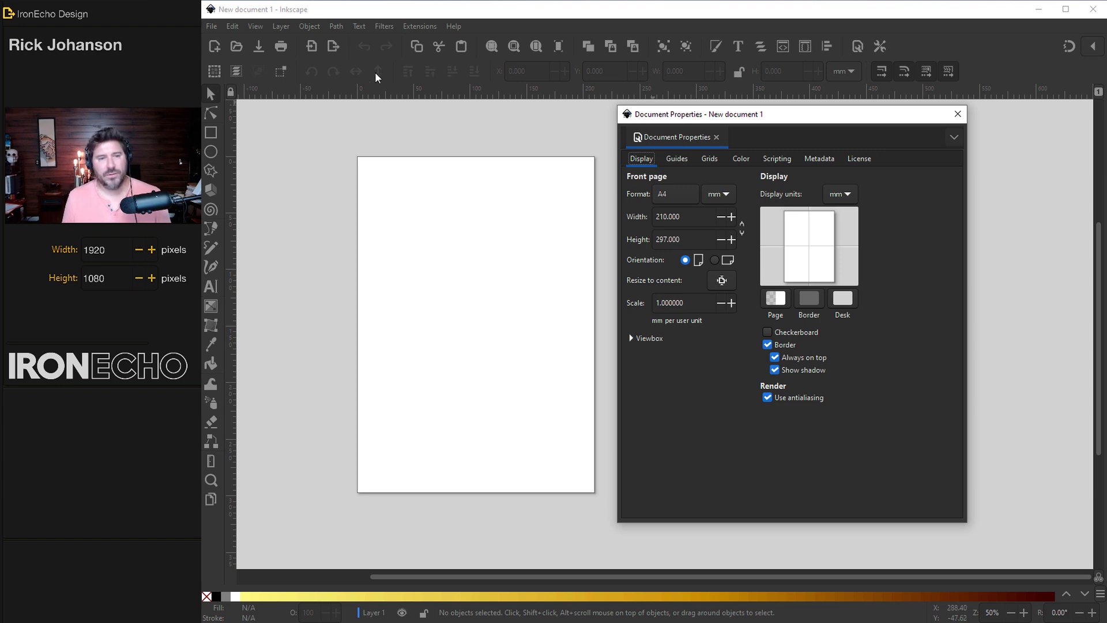
{"action": "left_click", "coordinate": [208, 26]}
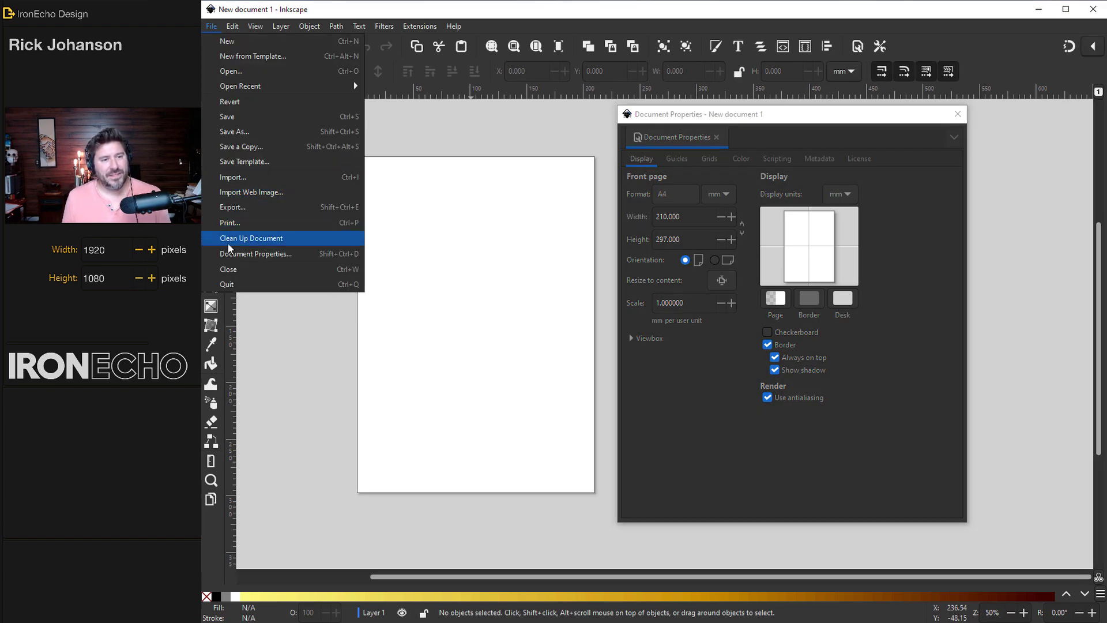
{"action": "left_click", "coordinate": [956, 115]}
{"action": "left_click", "coordinate": [957, 115]}
Switch to the FILM photo mosaic folder in File Explorer, review the source photos, and minimize the window.
{"action": "key", "text": "alt+Tab"}
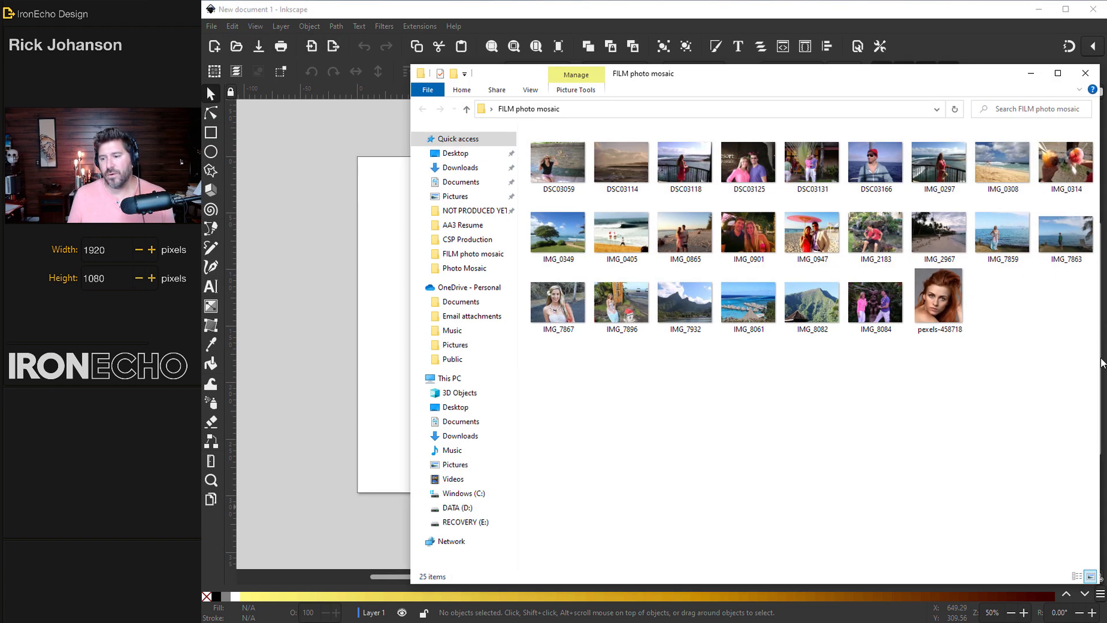
{"action": "left_click_drag", "start_coordinate": [697, 81], "coordinate": [685, 81]}
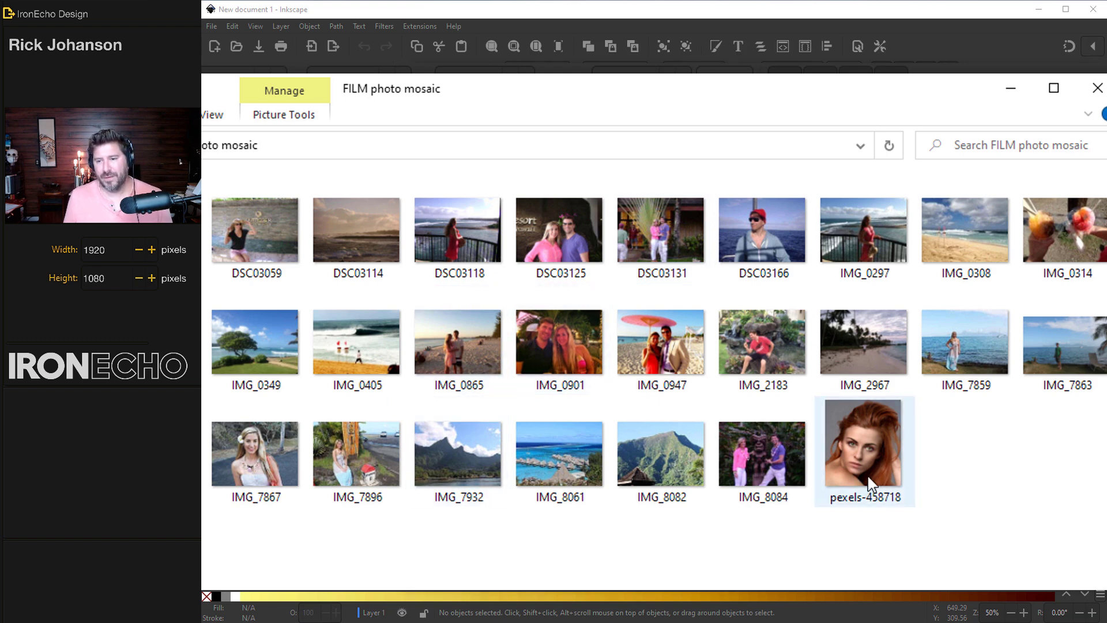
{"action": "mouse_move", "coordinate": [867, 461]}
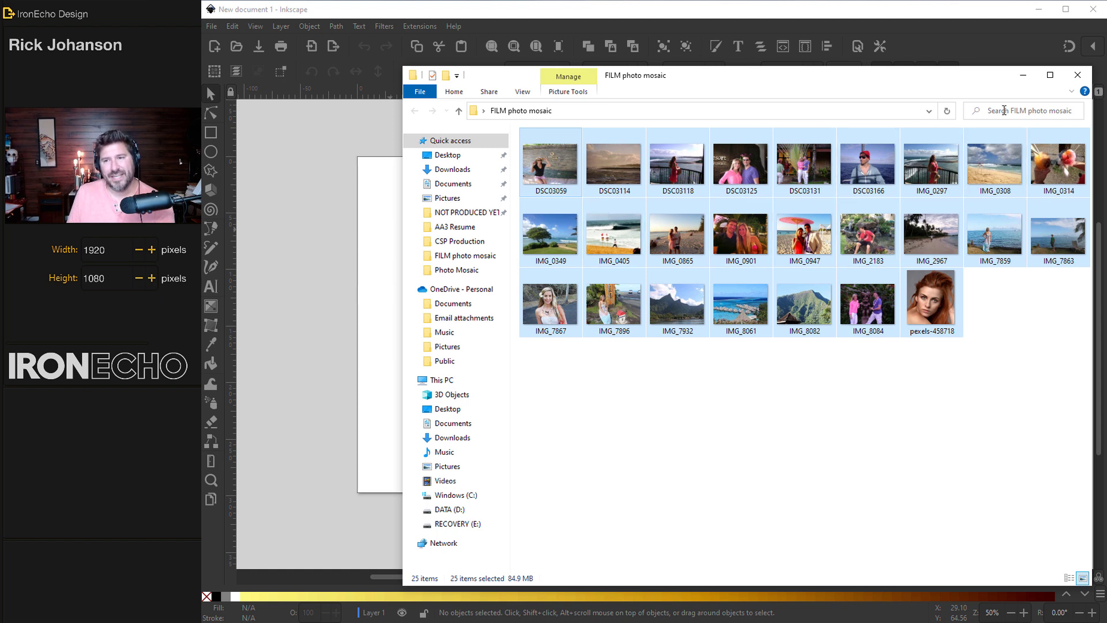
{"action": "left_click", "coordinate": [1023, 77]}
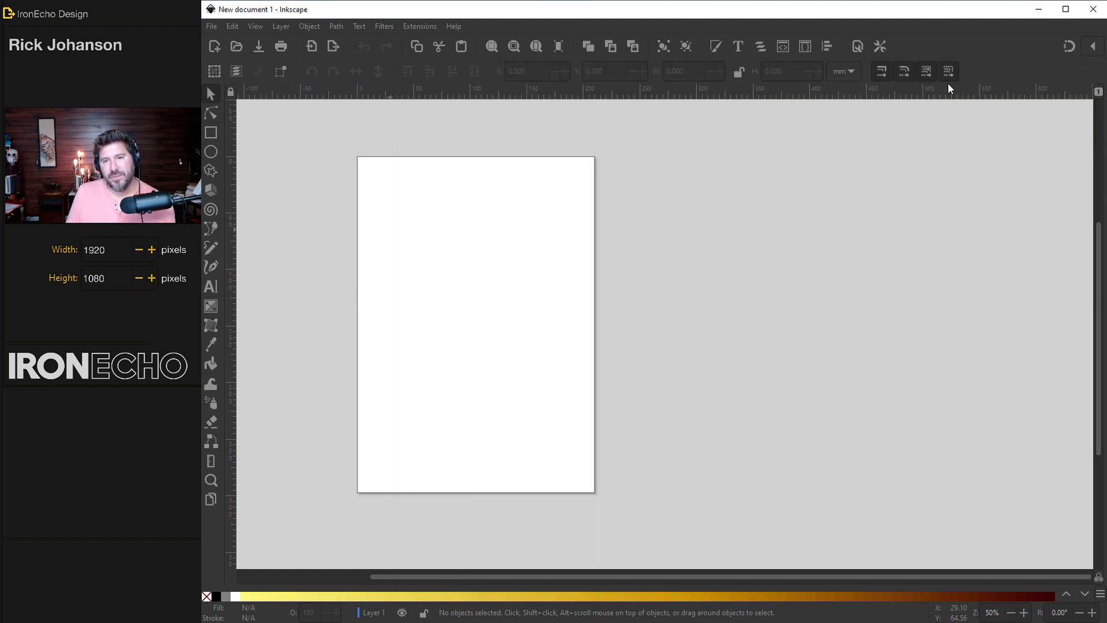
In the preferences for imported images, set the default import resolution to 24 dpi and enable Override file resolution.
{"action": "left_click", "coordinate": [884, 51]}
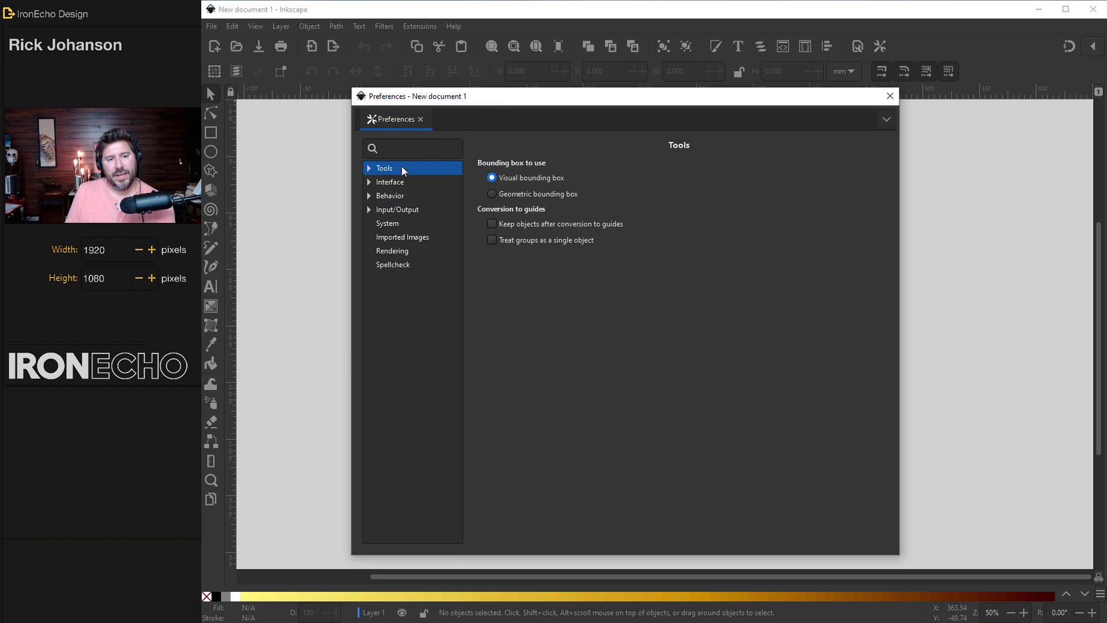
{"action": "left_click", "coordinate": [410, 238]}
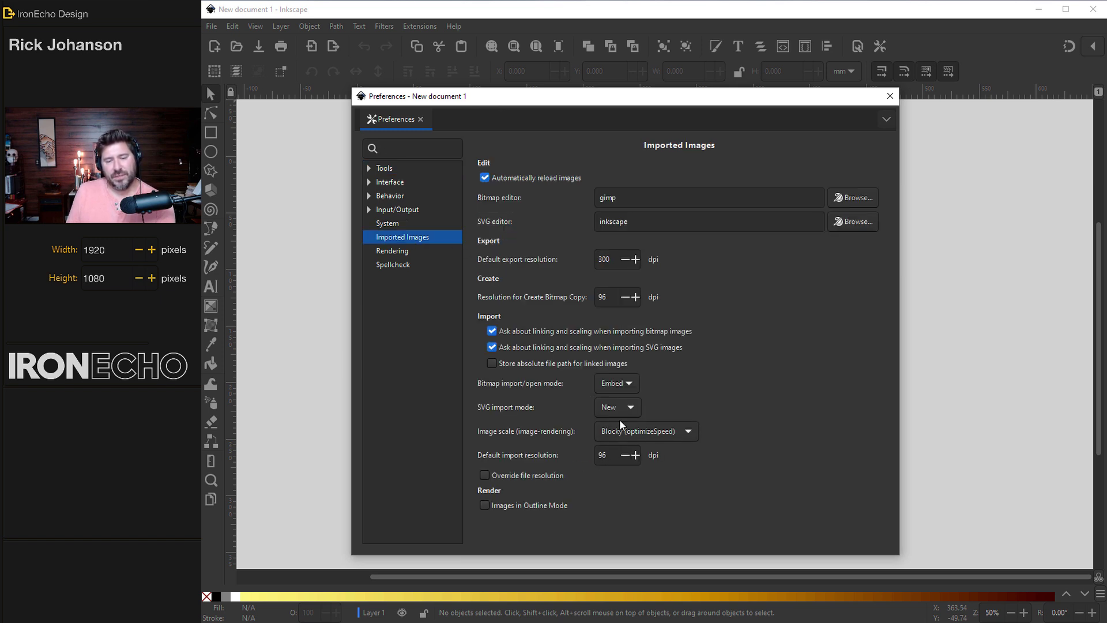
{"action": "double_click", "coordinate": [599, 456]}
{"action": "type", "text": "24"}
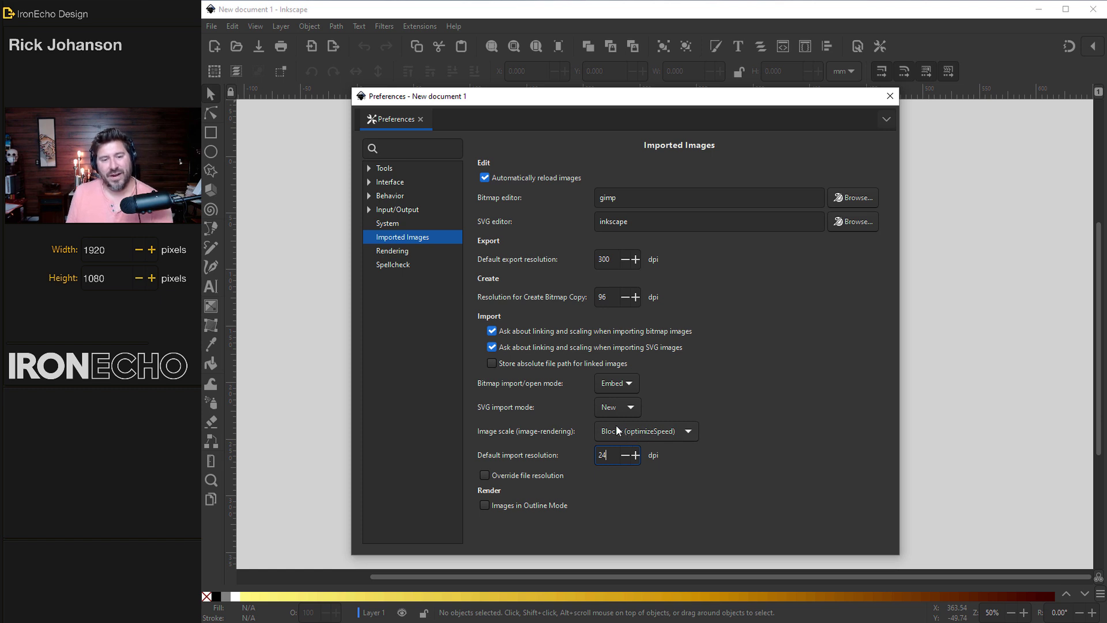
{"action": "left_click", "coordinate": [485, 476]}
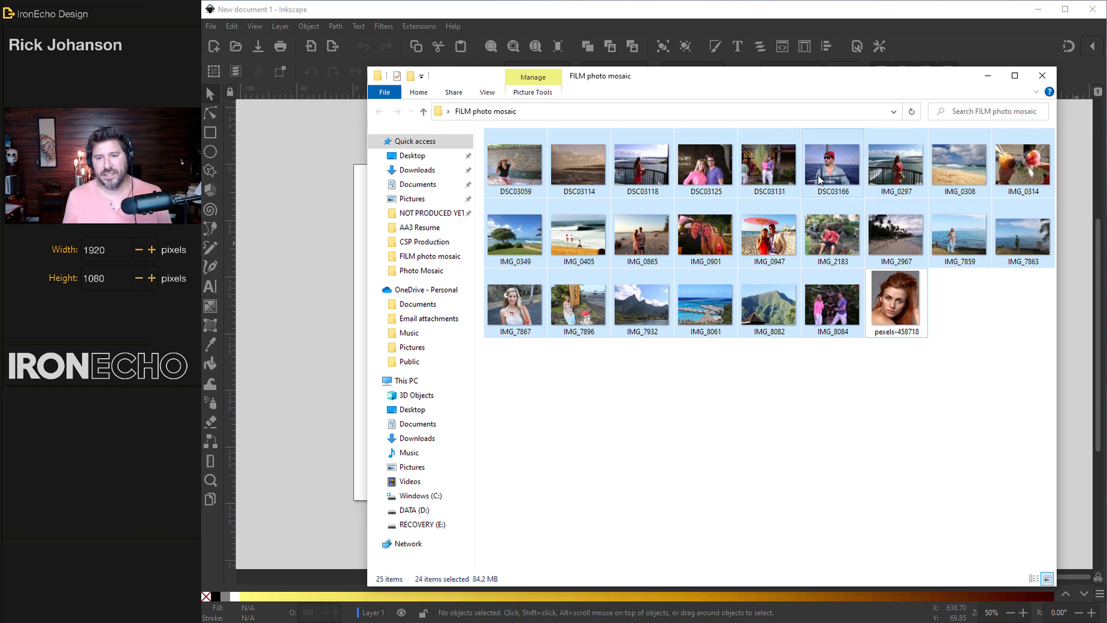
Import the folder's photos except the pexels-458718 portrait as embedded images at the default import resolution, with rendering mode None (auto).
{"action": "left_click_drag", "start_coordinate": [821, 173], "coordinate": [317, 254]}
{"action": "left_click_drag", "start_coordinate": [294, 149], "coordinate": [357, 143]}
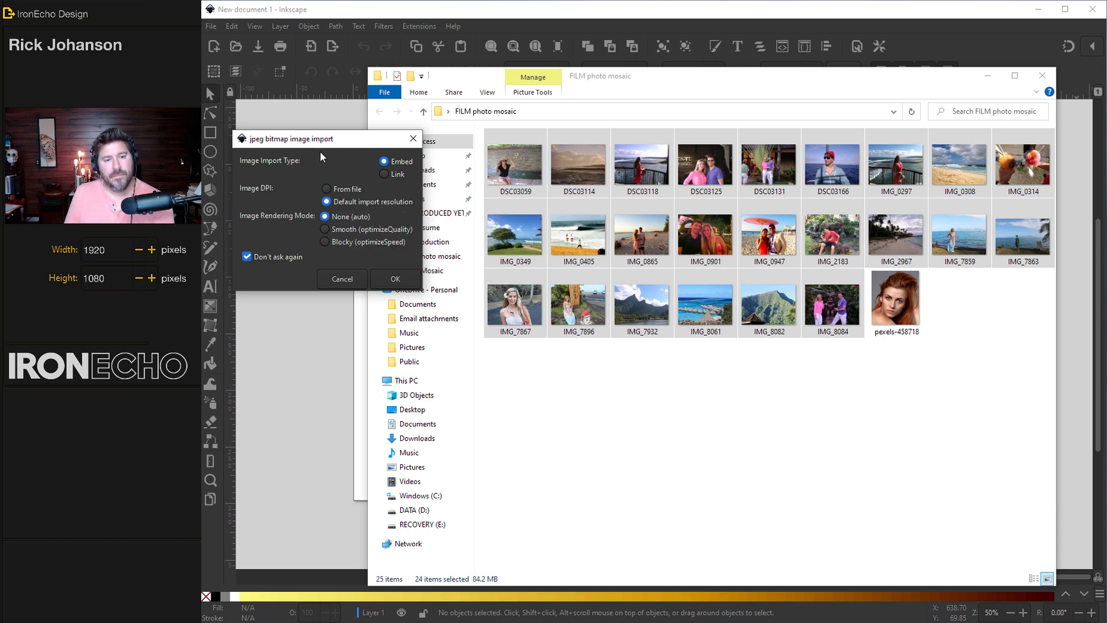
{"action": "left_click", "coordinate": [392, 278]}
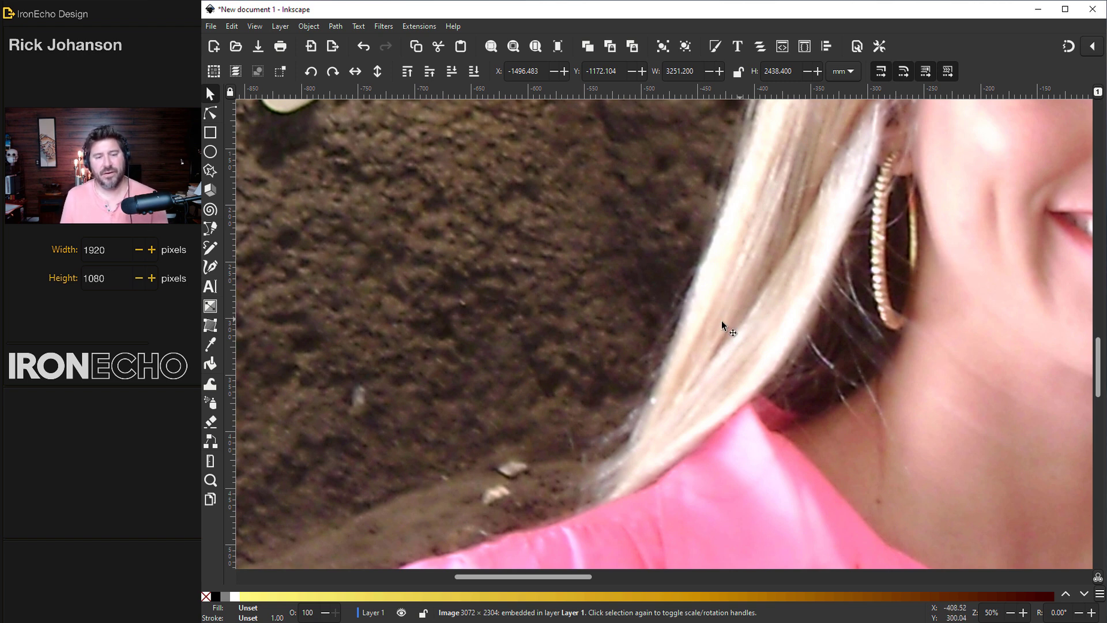
Select all imported photos and scale them down together to about 353 mm wide.
{"action": "scroll", "coordinate": [606, 296], "scroll_direction": "down", "scroll_amount": 10}
{"action": "left_click", "coordinate": [586, 429]}
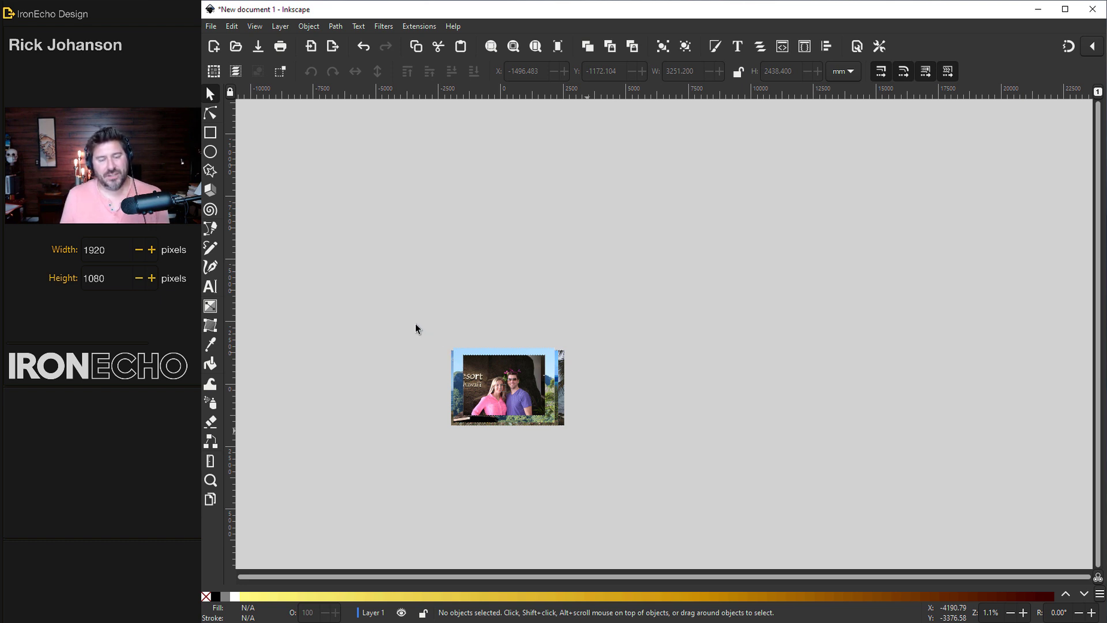
{"action": "left_click_drag", "start_coordinate": [413, 321], "coordinate": [597, 464]}
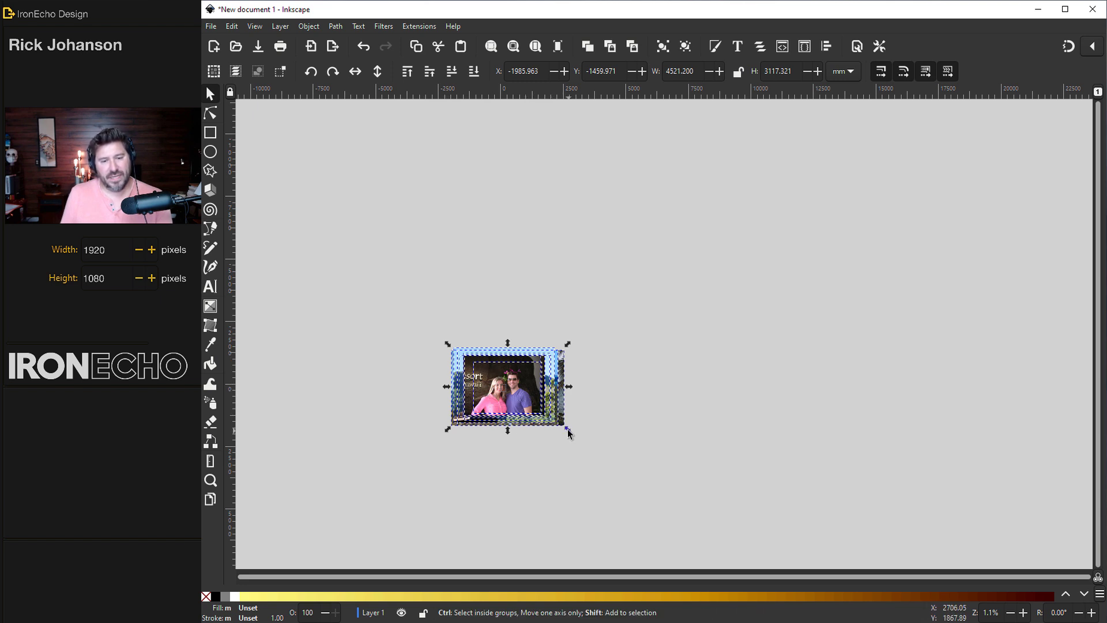
{"action": "left_click_drag", "start_coordinate": [541, 410], "coordinate": [522, 395]}
{"action": "left_click", "coordinate": [503, 400]}
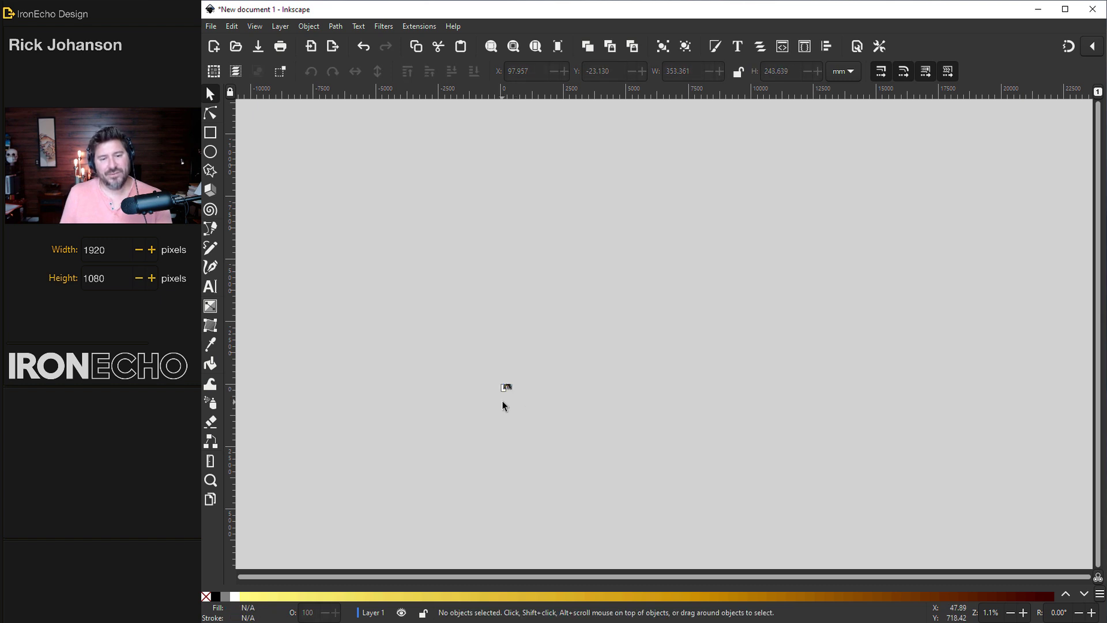
Arrange all the imported photos in a grid of 2 rows and 12 columns, with Align and Distribute.
{"action": "scroll", "coordinate": [502, 394], "scroll_direction": "up", "scroll_amount": 6}
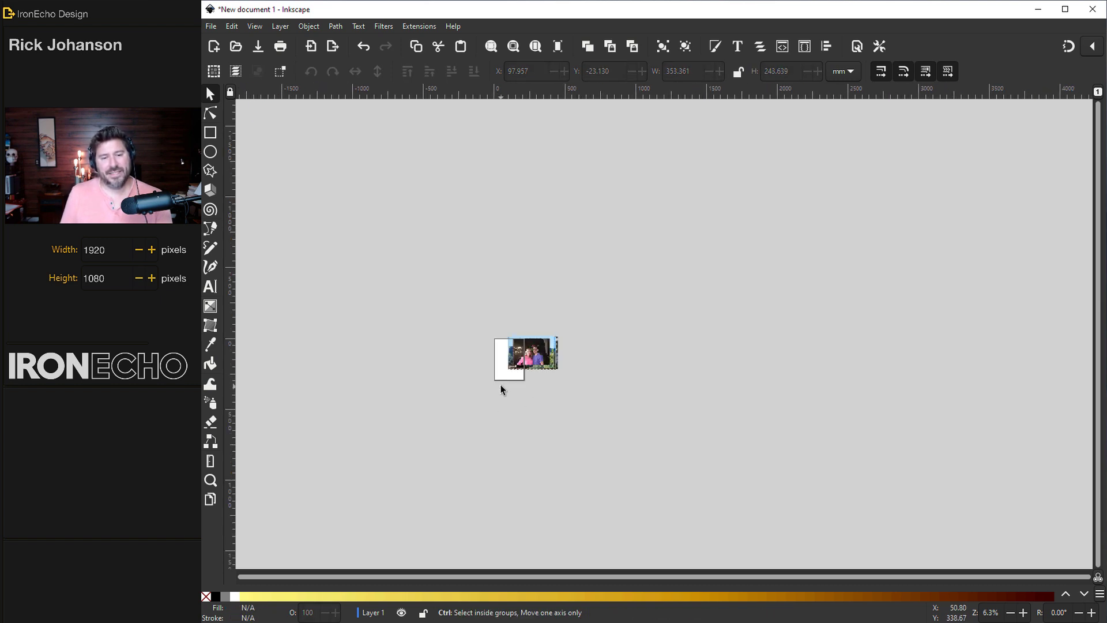
{"action": "scroll", "coordinate": [514, 386], "scroll_direction": "up", "scroll_amount": 3}
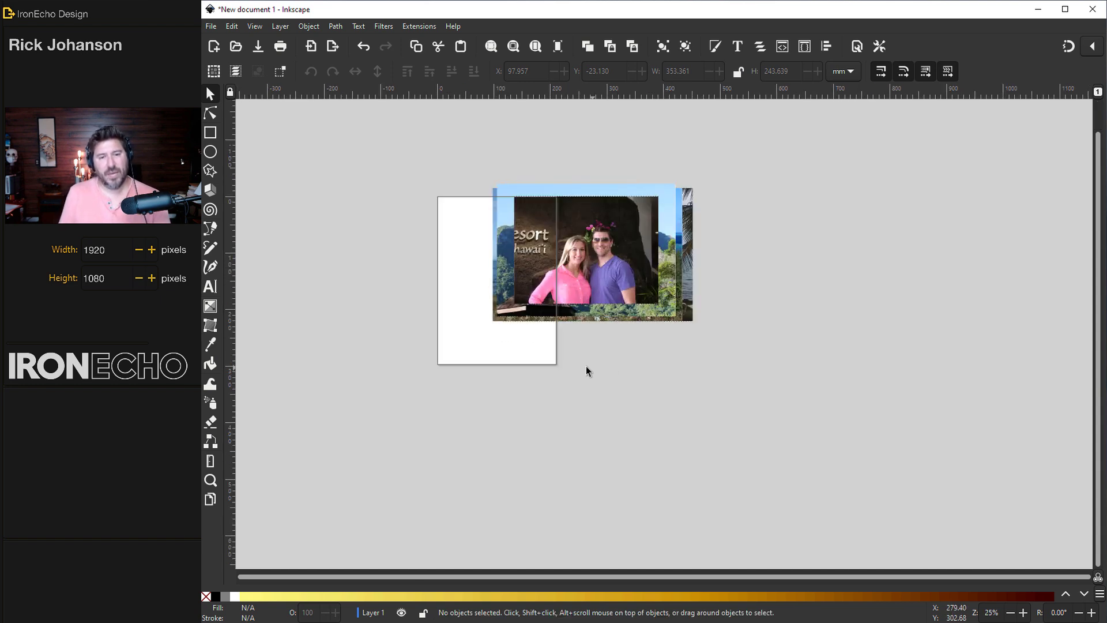
{"action": "left_click_drag", "start_coordinate": [430, 146], "coordinate": [757, 365]}
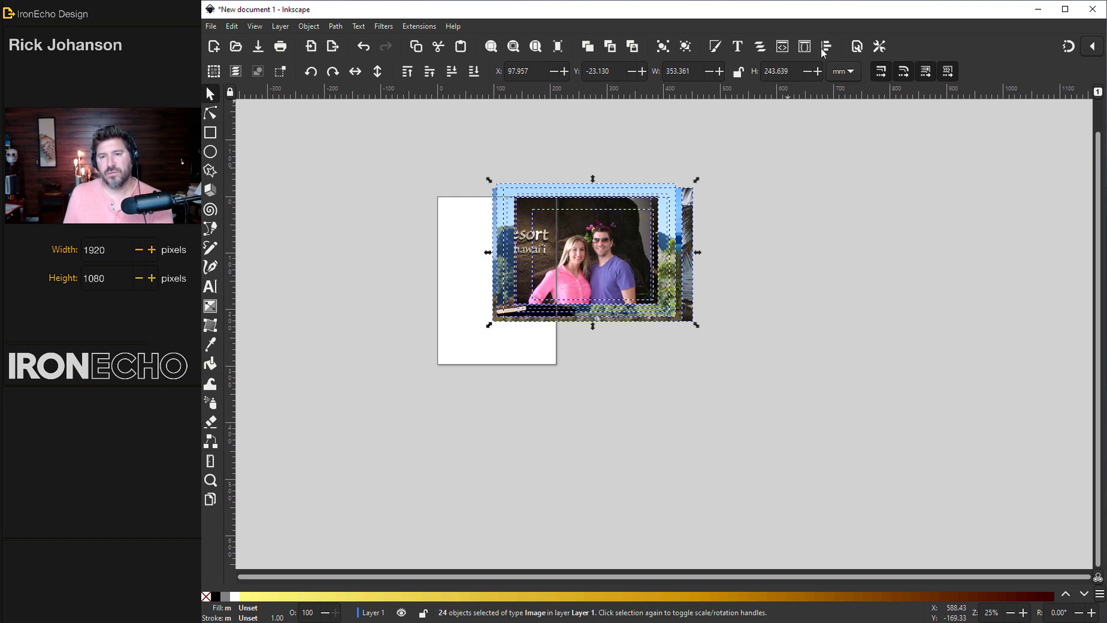
{"action": "left_click", "coordinate": [316, 26]}
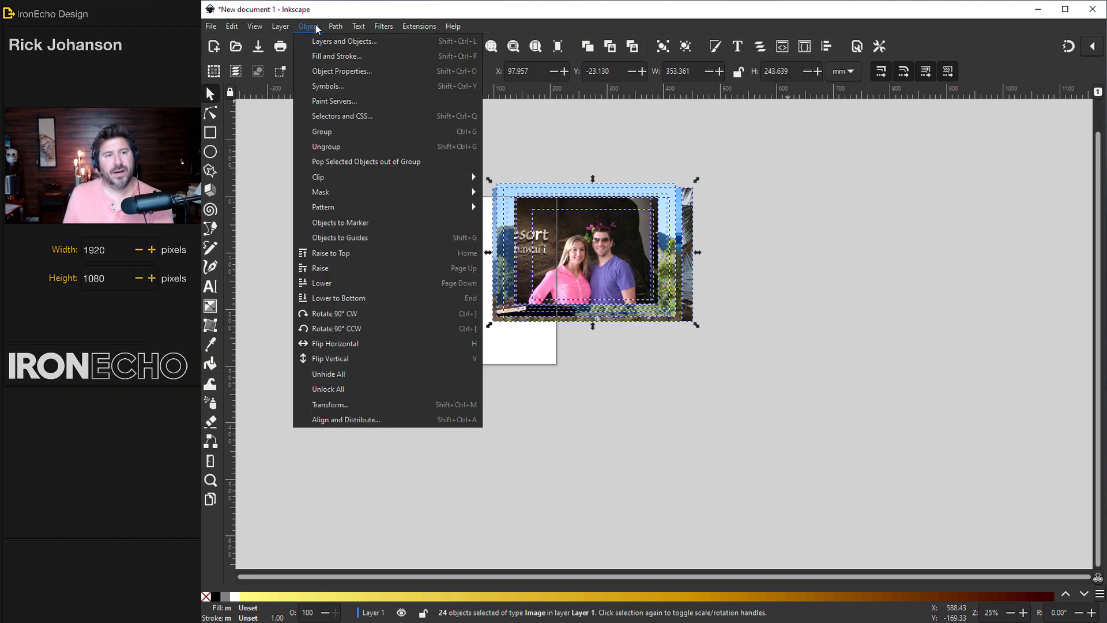
{"action": "left_click", "coordinate": [346, 420]}
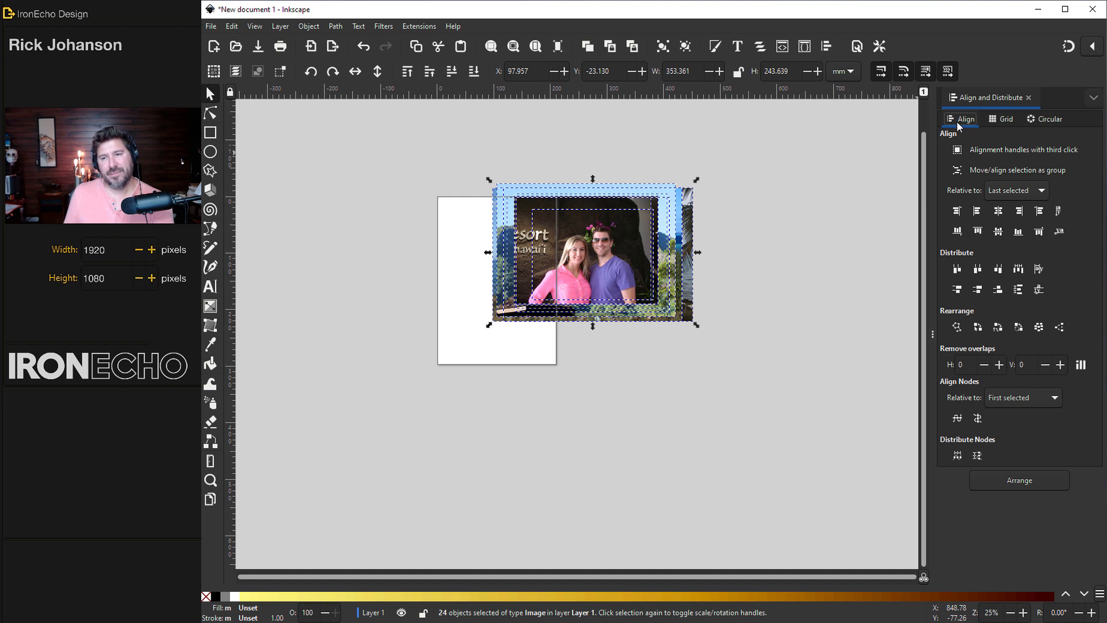
{"action": "left_click", "coordinate": [1005, 119]}
{"action": "left_click", "coordinate": [951, 154]}
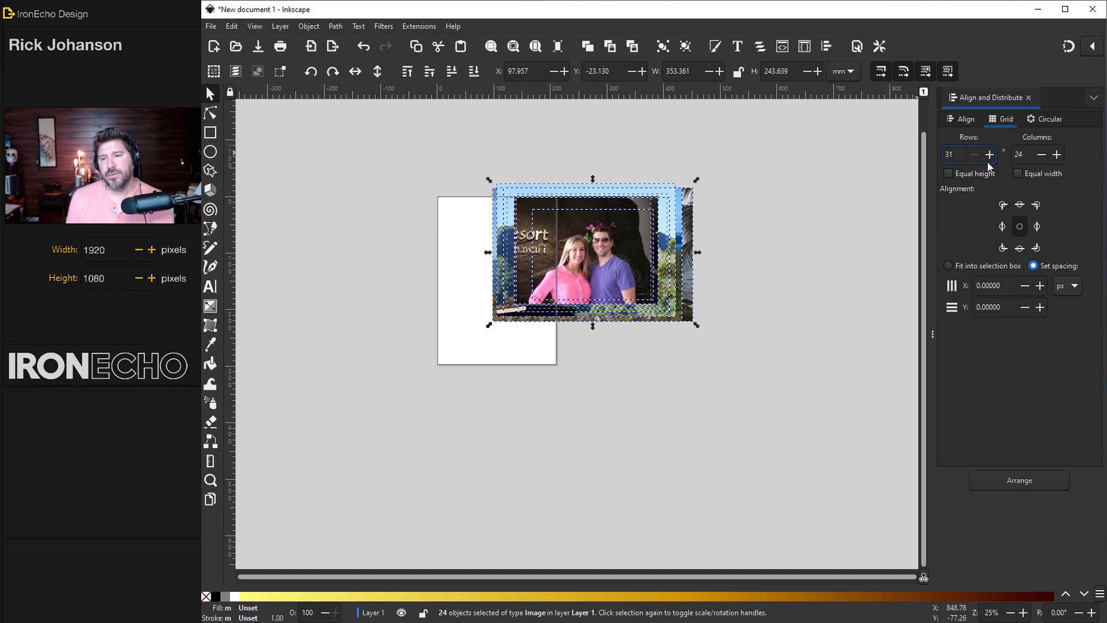
{"action": "type", "text": "3"}
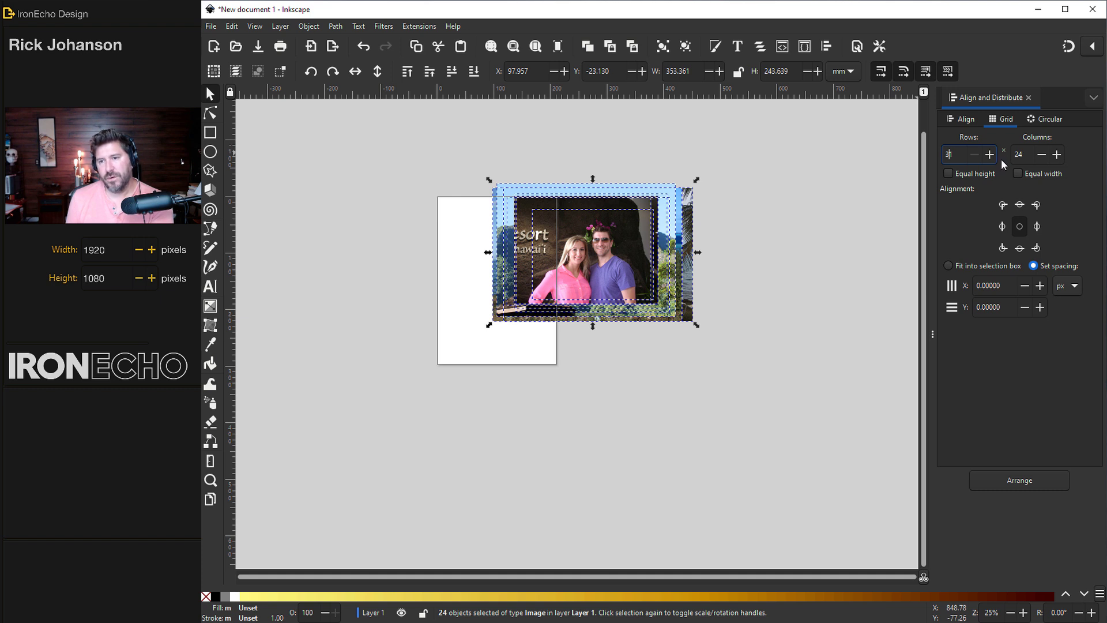
{"action": "type", "text": "1"}
{"action": "left_click_drag", "start_coordinate": [963, 155], "coordinate": [938, 155]}
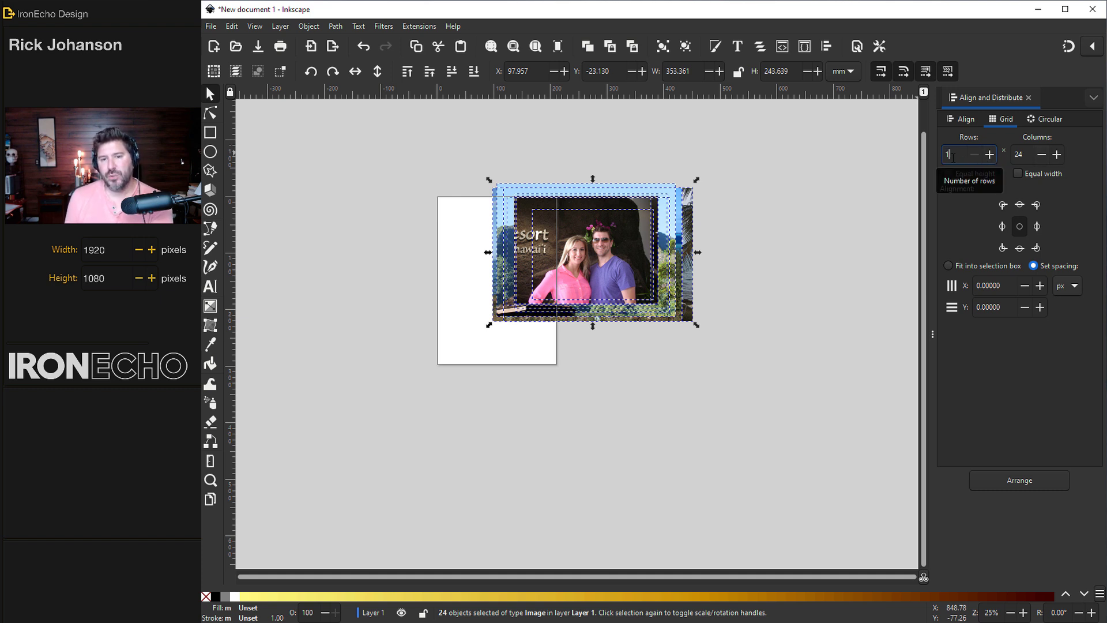
{"action": "left_click", "coordinate": [990, 157]}
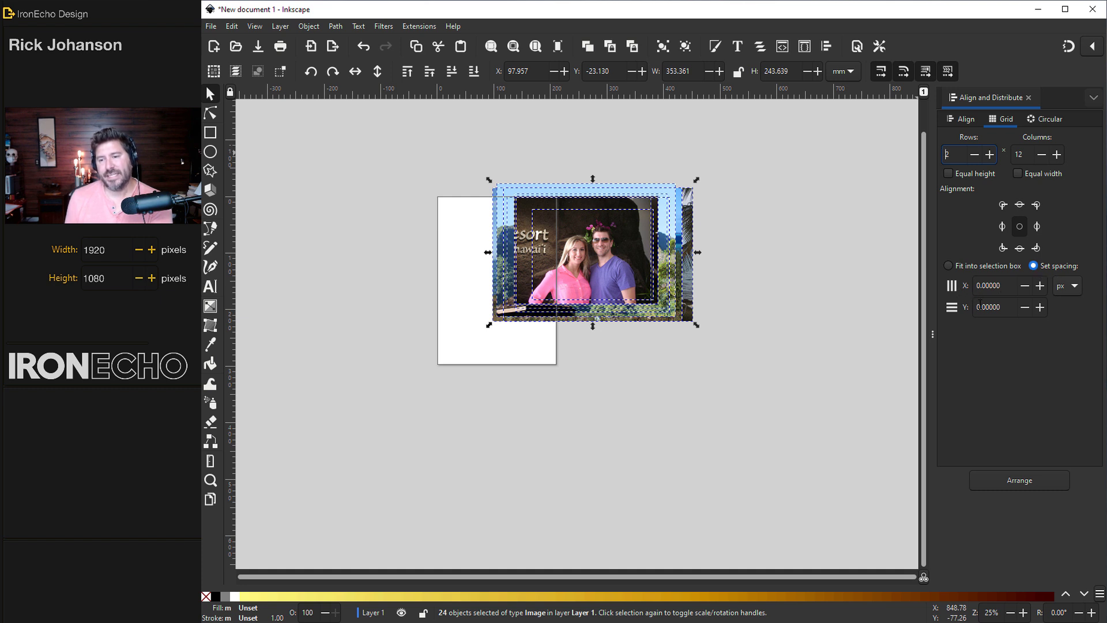
{"action": "left_click", "coordinate": [1017, 485]}
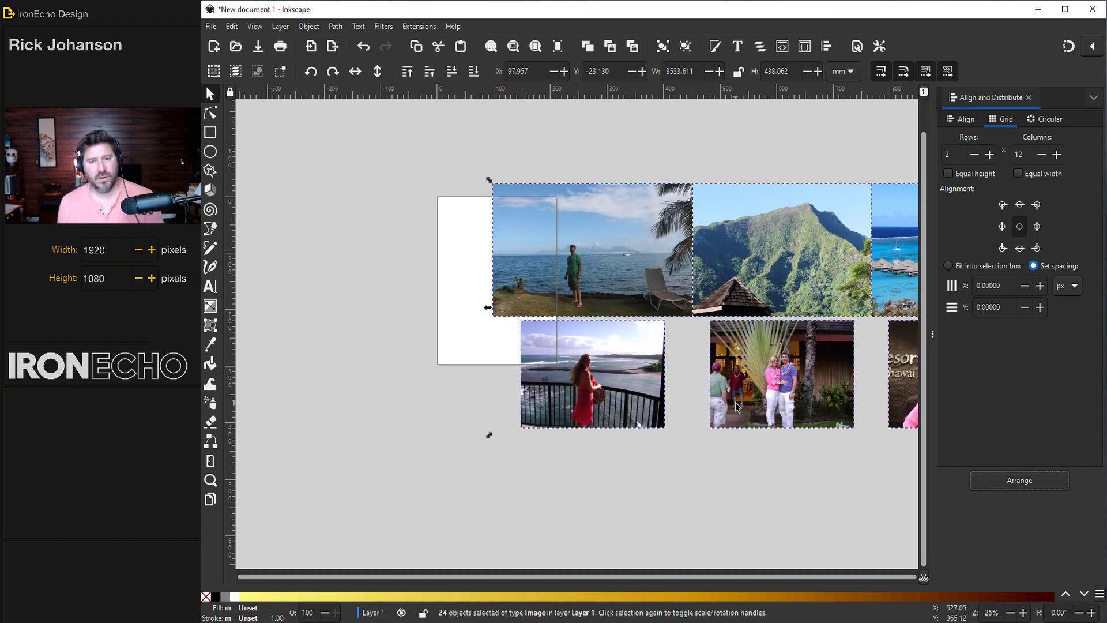
{"action": "scroll", "coordinate": [736, 405], "scroll_direction": "down", "scroll_amount": 2}
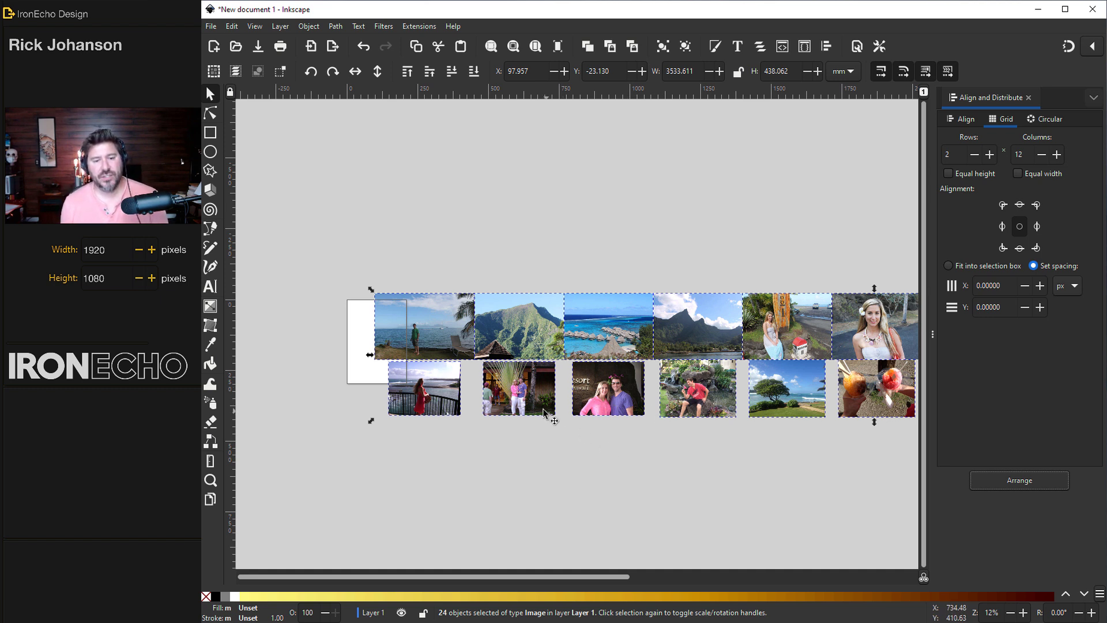
Copy the resort couple photo in the second row and paste its size separately onto all 24 photos.
{"action": "left_click", "coordinate": [624, 386]}
{"action": "right_click", "coordinate": [624, 385]}
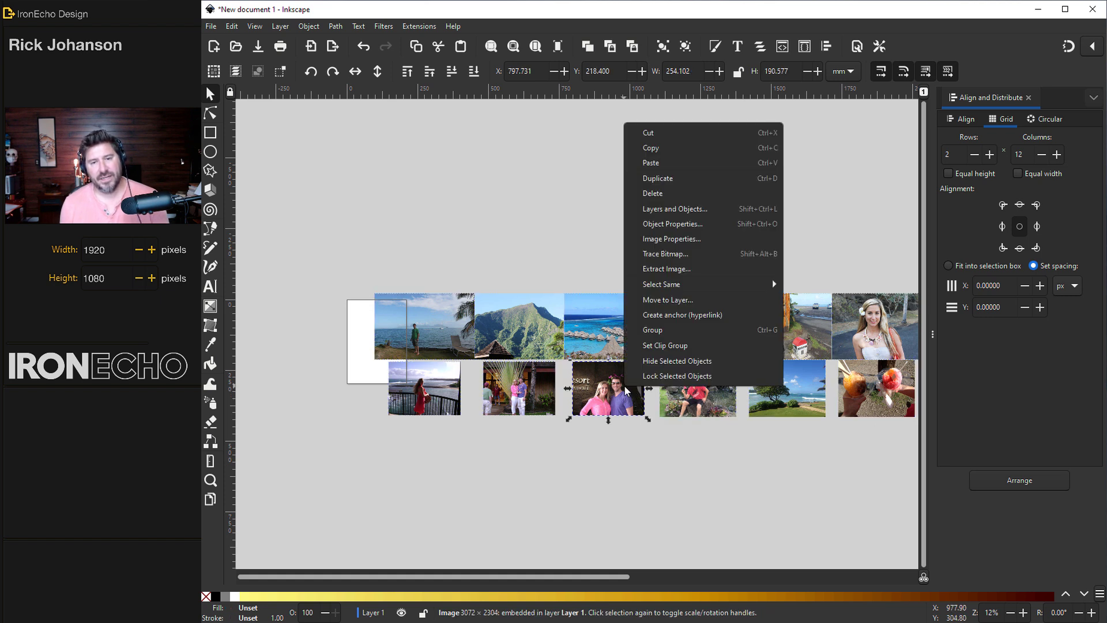
{"action": "left_click", "coordinate": [651, 149]}
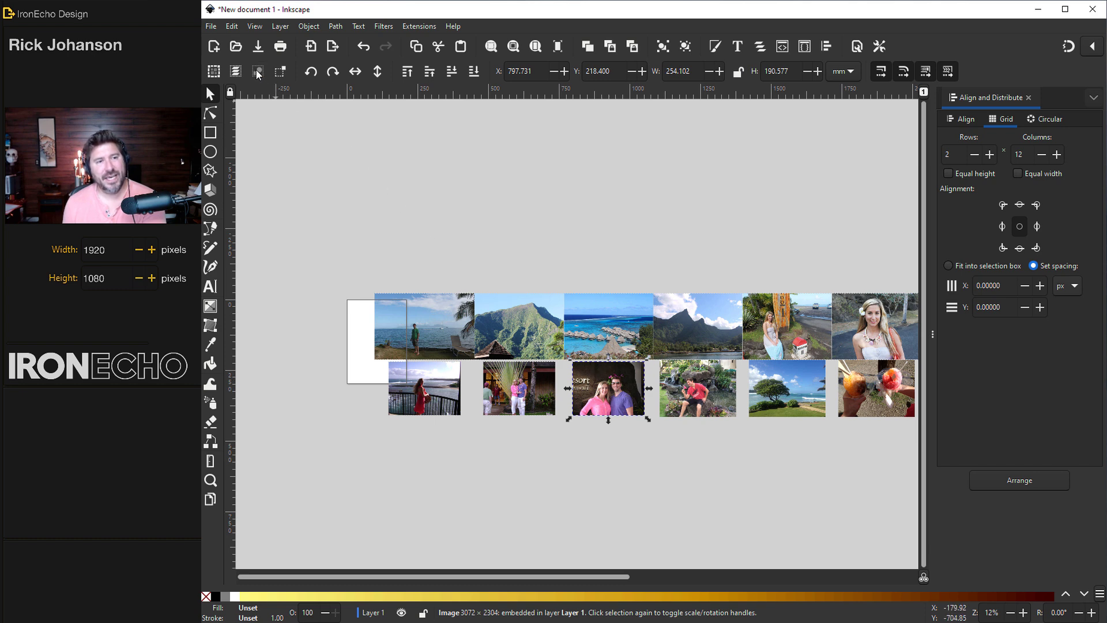
{"action": "left_click_drag", "start_coordinate": [332, 254], "coordinate": [980, 444]}
{"action": "left_click_drag", "start_coordinate": [507, 576], "coordinate": [332, 572]}
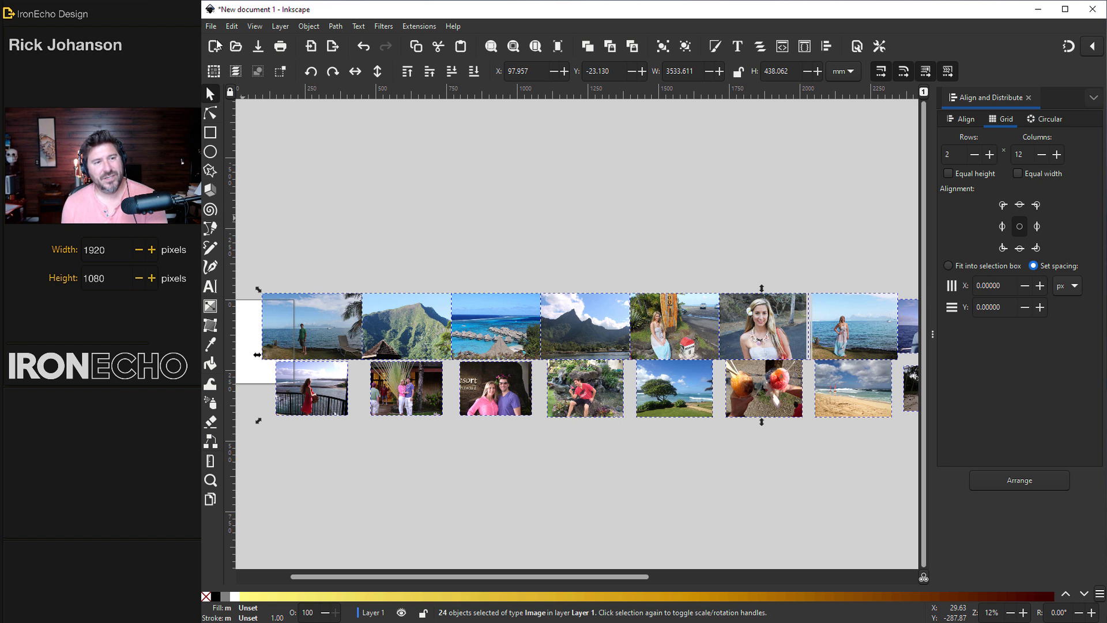
{"action": "left_click", "coordinate": [231, 27]}
{"action": "mouse_move", "coordinate": [273, 161]}
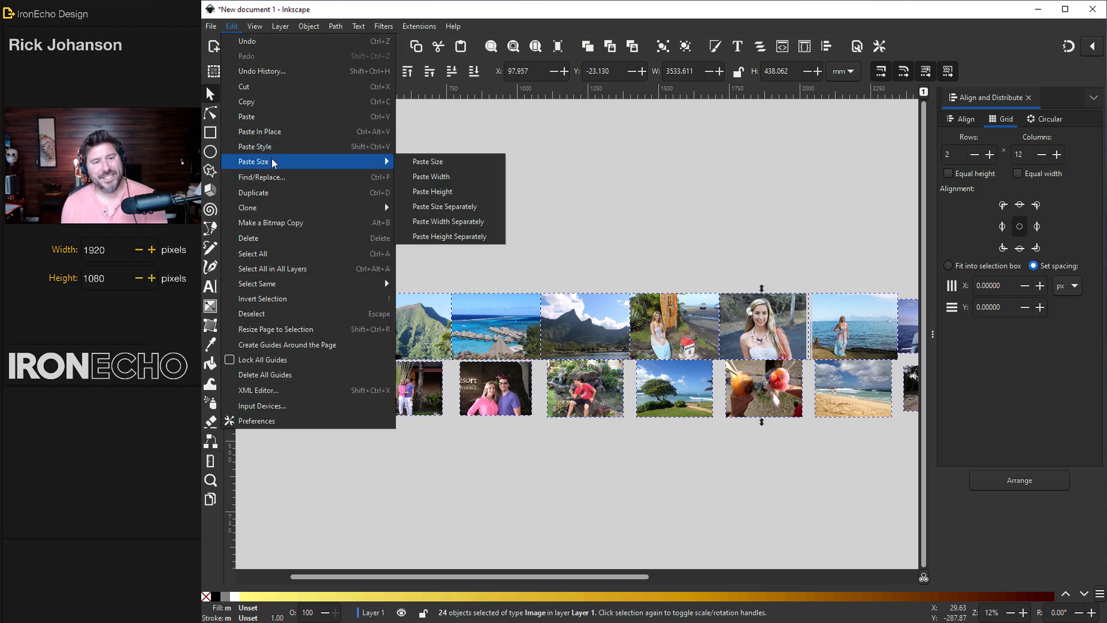
{"action": "left_click", "coordinate": [476, 208]}
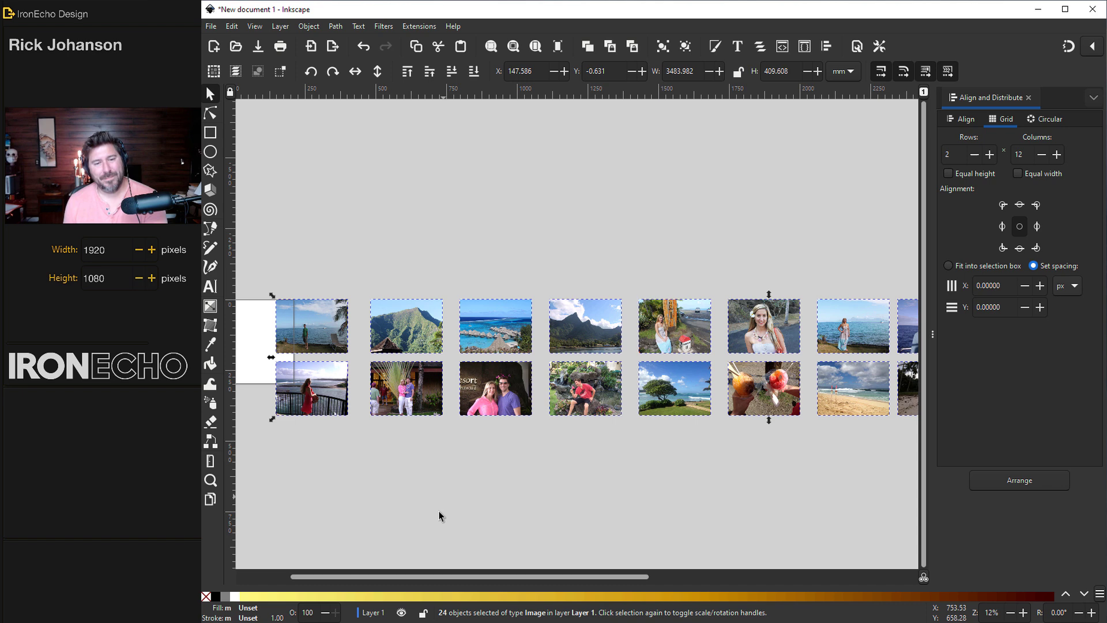
Arrange the resized photos in a grid of 2 rows and 12 columns with zero spacing, and deselect them.
{"action": "left_click_drag", "start_coordinate": [514, 575], "coordinate": [567, 566]}
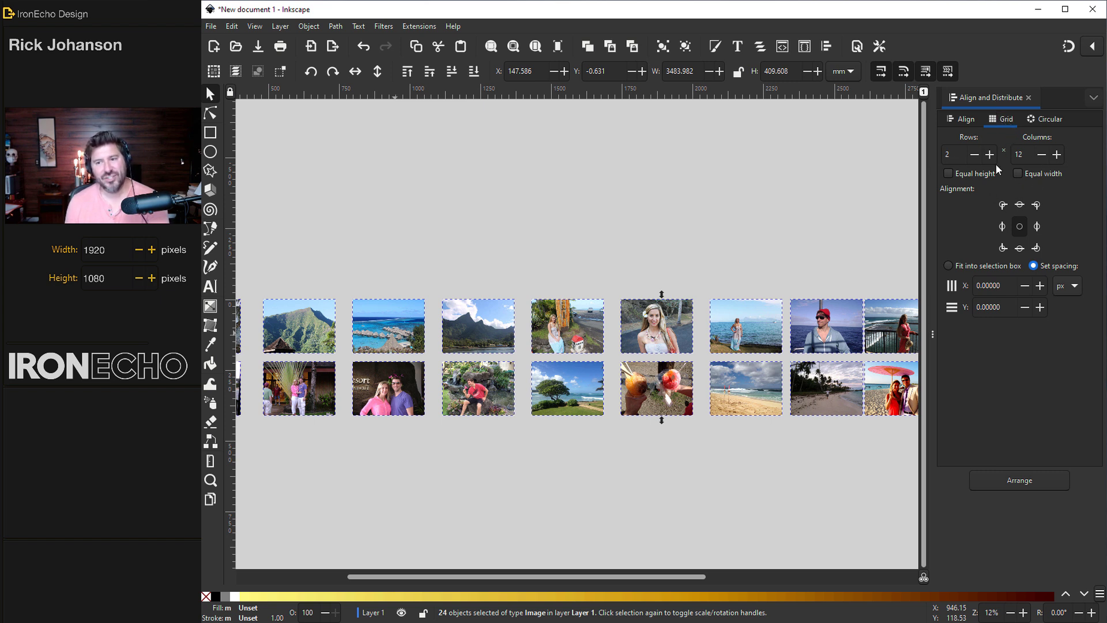
{"action": "left_click", "coordinate": [1017, 482]}
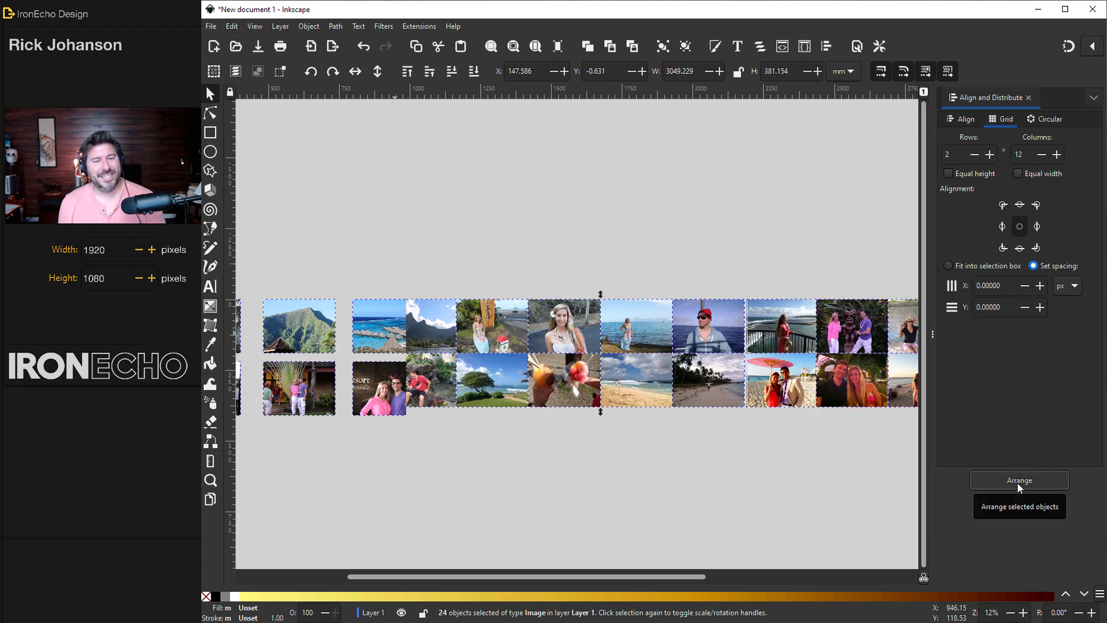
{"action": "scroll", "coordinate": [583, 442], "scroll_direction": "down", "scroll_amount": 1}
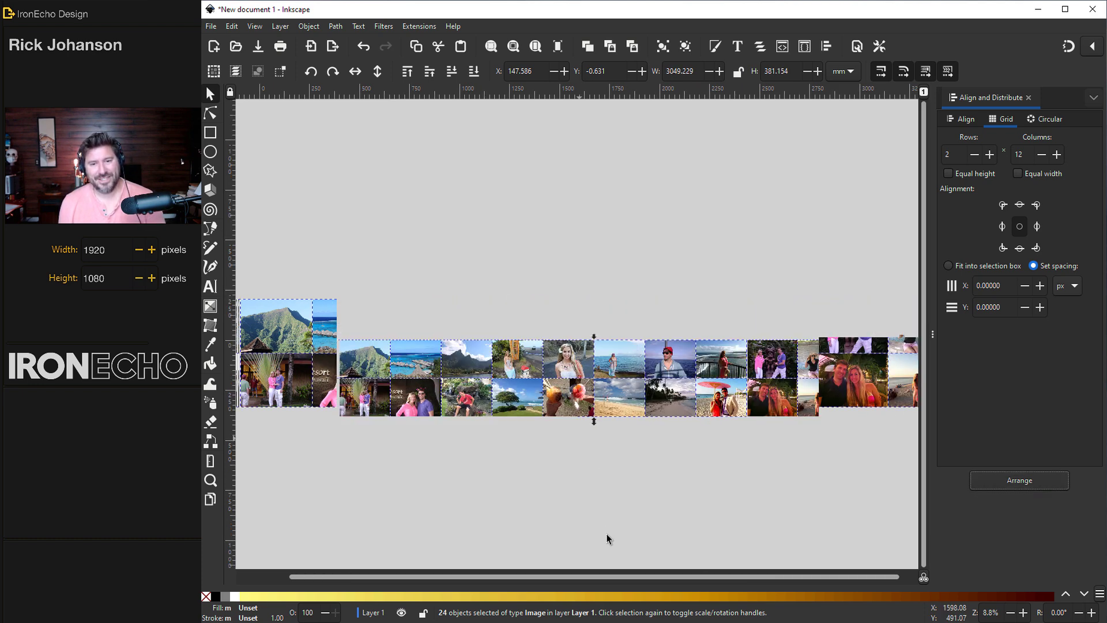
{"action": "left_click", "coordinate": [323, 472]}
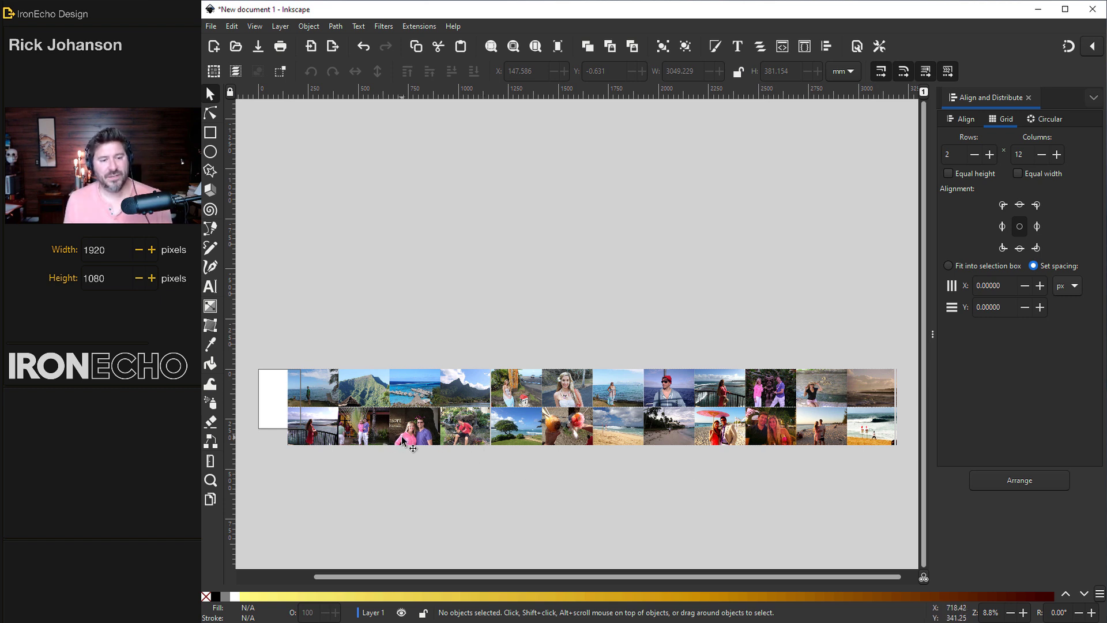
Duplicate the whole block of 24 photos and place the copy below the original block.
{"action": "left_click_drag", "start_coordinate": [265, 323], "coordinate": [915, 470]}
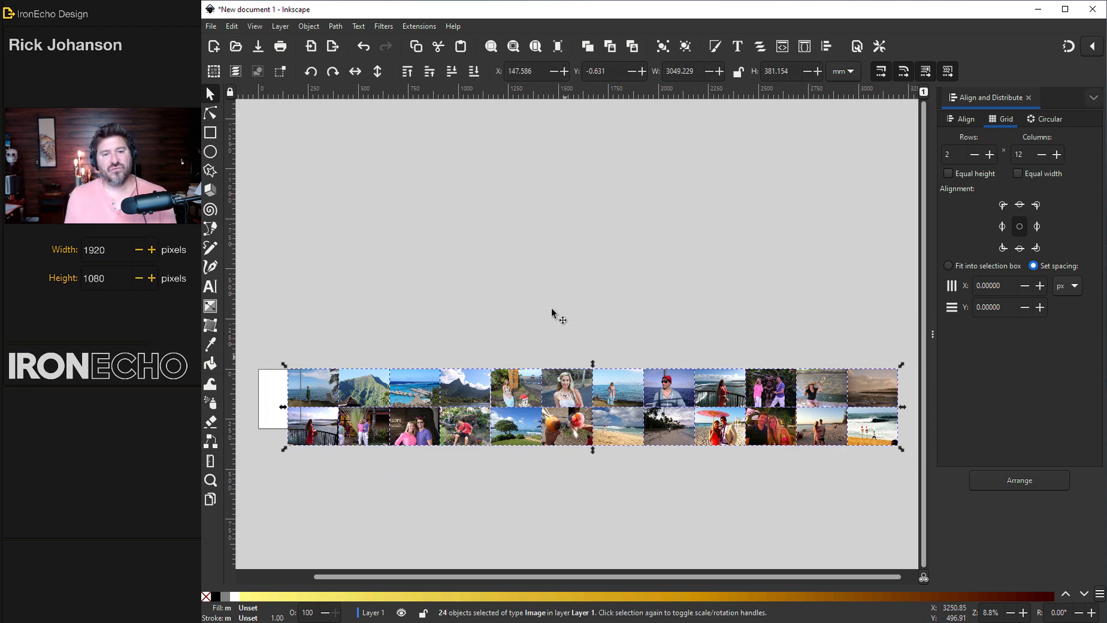
{"action": "scroll", "coordinate": [553, 312], "scroll_direction": "down", "scroll_amount": 4}
{"action": "scroll", "coordinate": [557, 346], "scroll_direction": "down", "scroll_amount": 6}
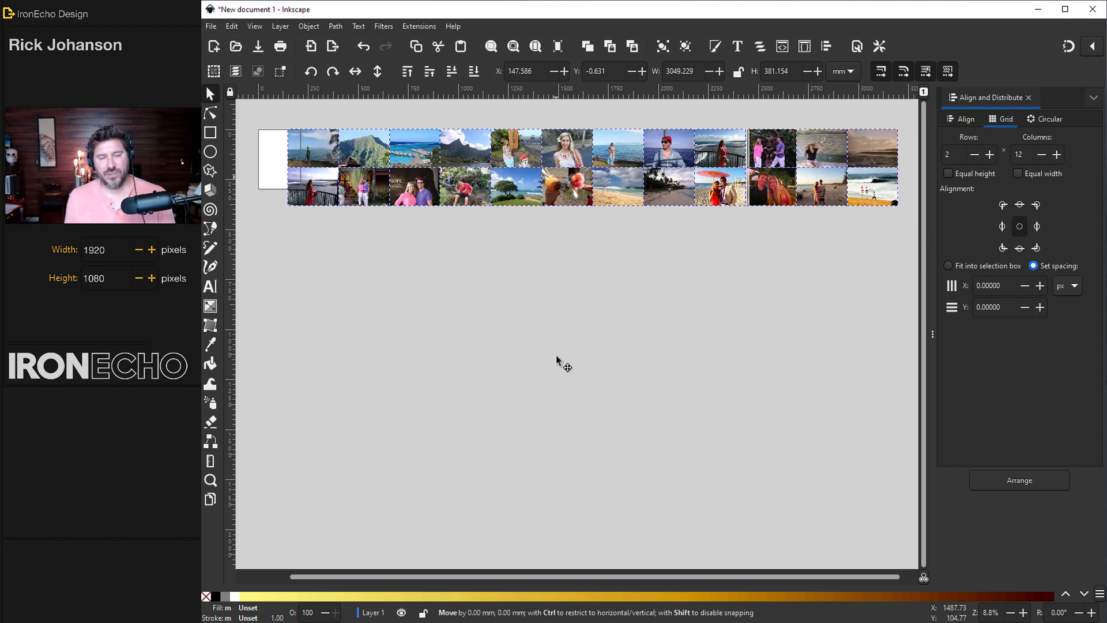
{"action": "left_click_drag", "start_coordinate": [562, 346], "coordinate": [570, 343]}
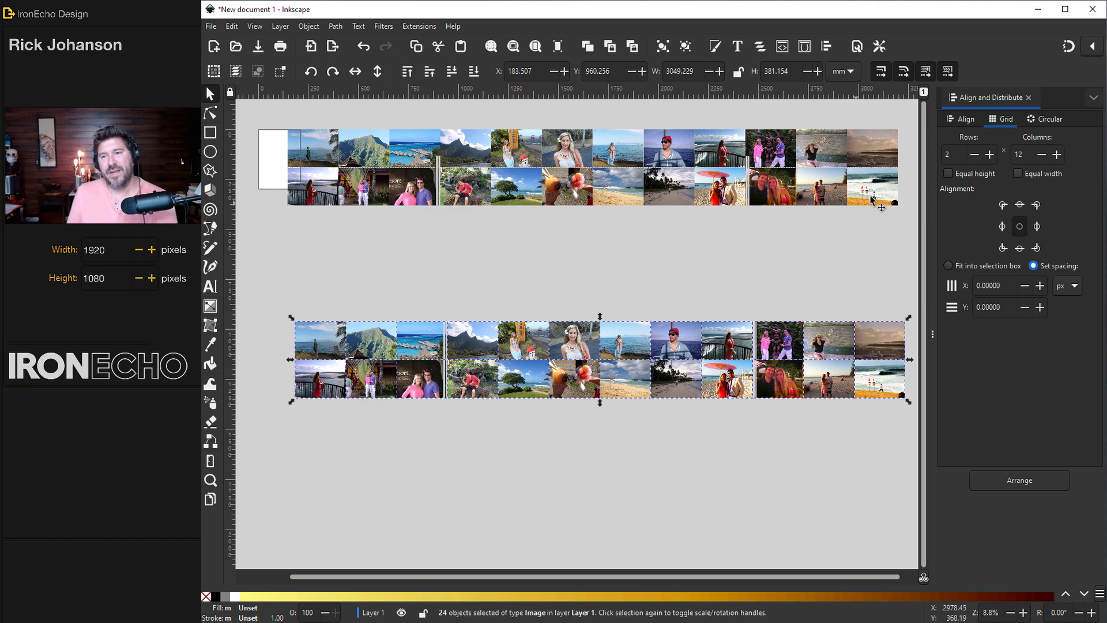
Randomize the positions of the duplicated photos and arrange them back into a grid of 2 rows and 12 columns.
{"action": "left_click", "coordinate": [964, 120]}
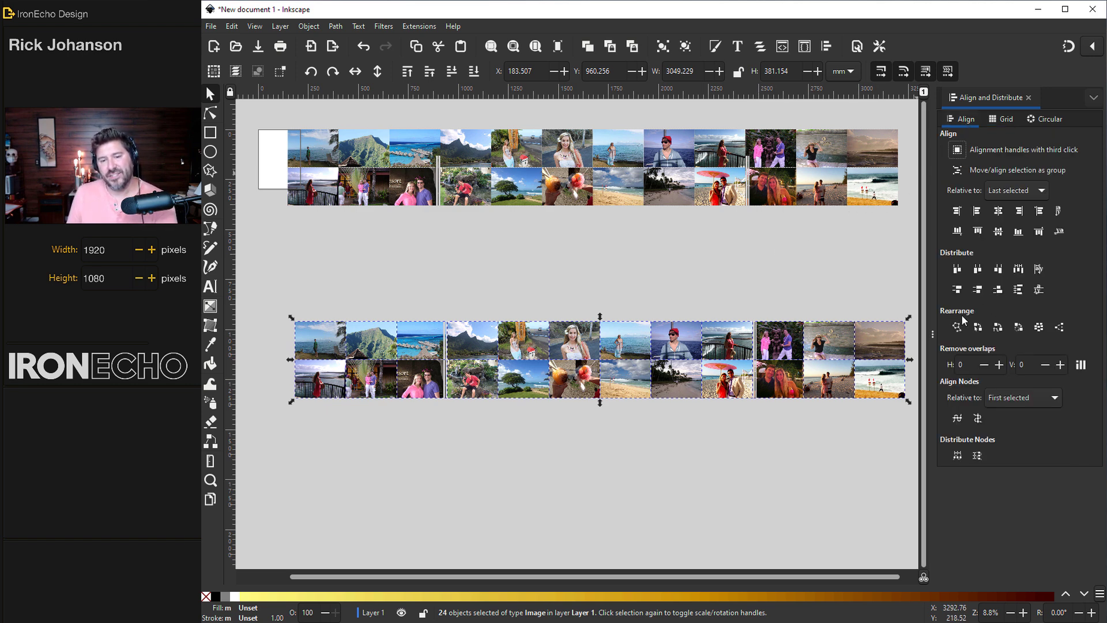
{"action": "left_click", "coordinate": [1039, 329]}
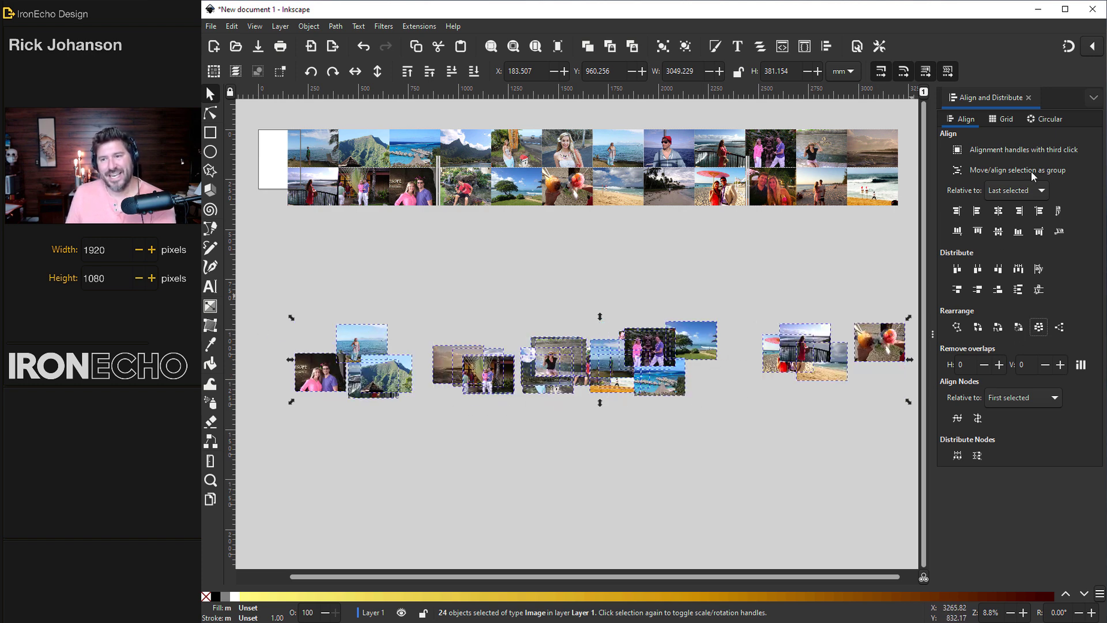
{"action": "left_click", "coordinate": [1003, 119]}
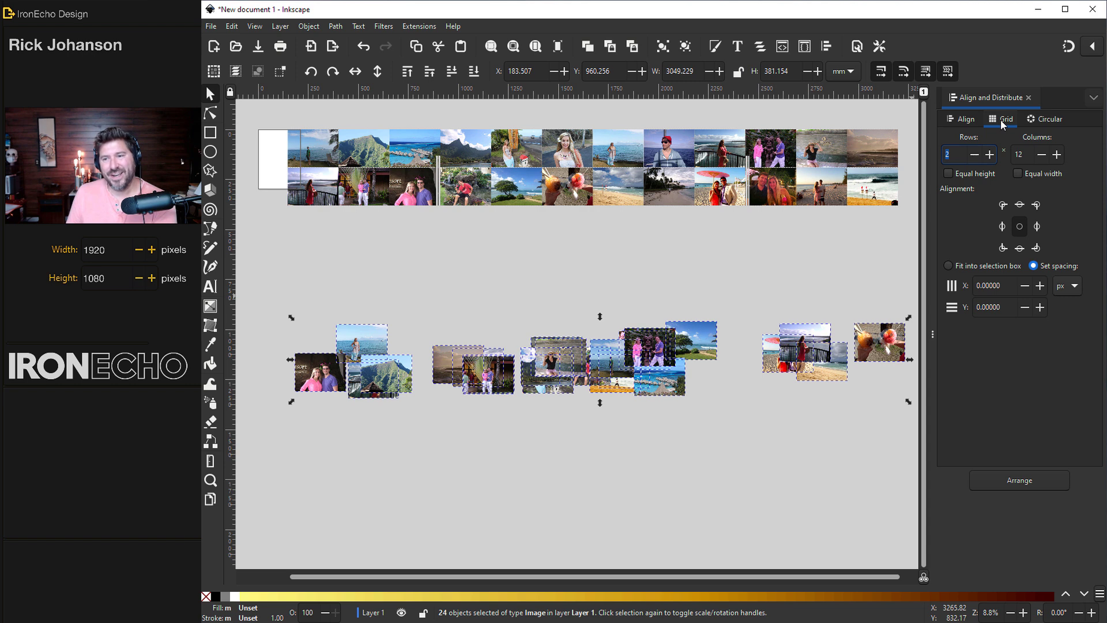
{"action": "left_click", "coordinate": [988, 482]}
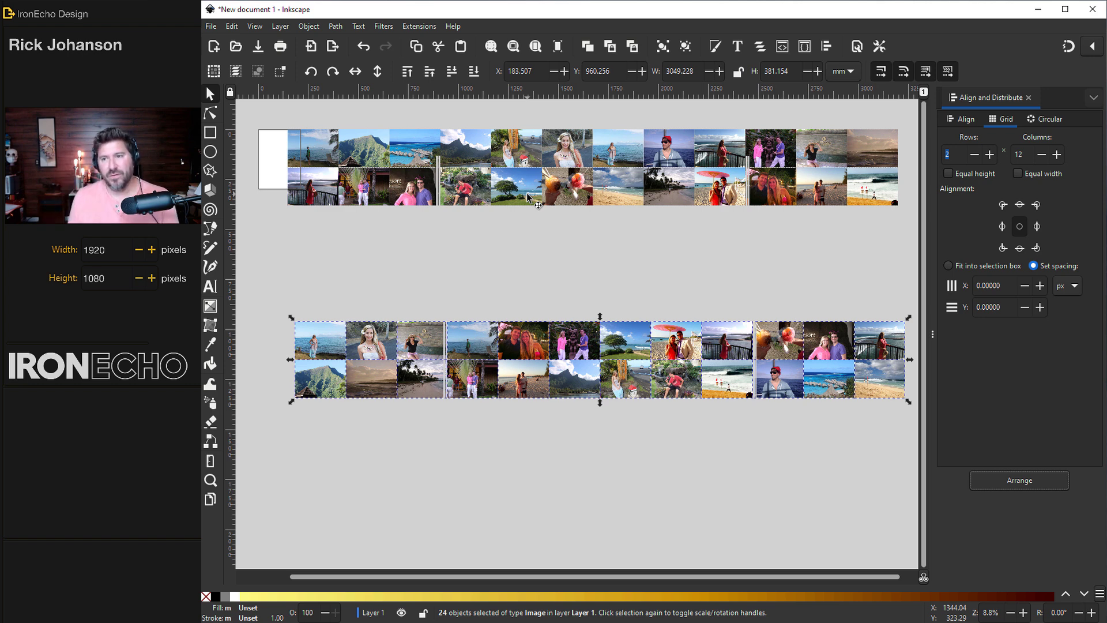
Enable snapping and move the shuffled block flush against the lower edge of the original block.
{"action": "left_click", "coordinate": [1069, 49]}
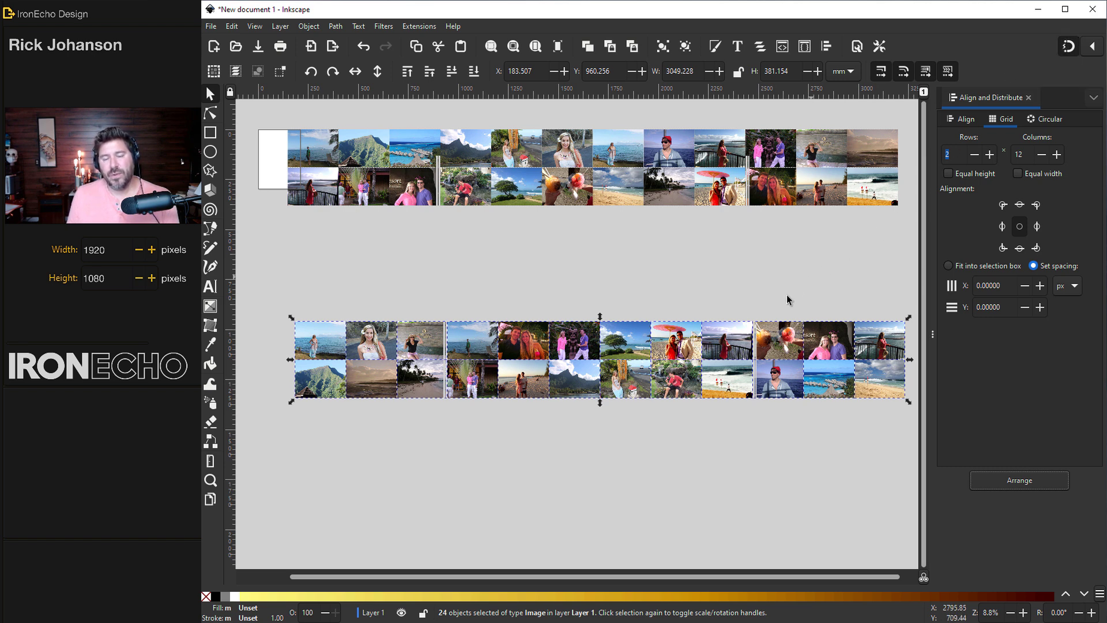
{"action": "left_click_drag", "start_coordinate": [748, 345], "coordinate": [731, 237]}
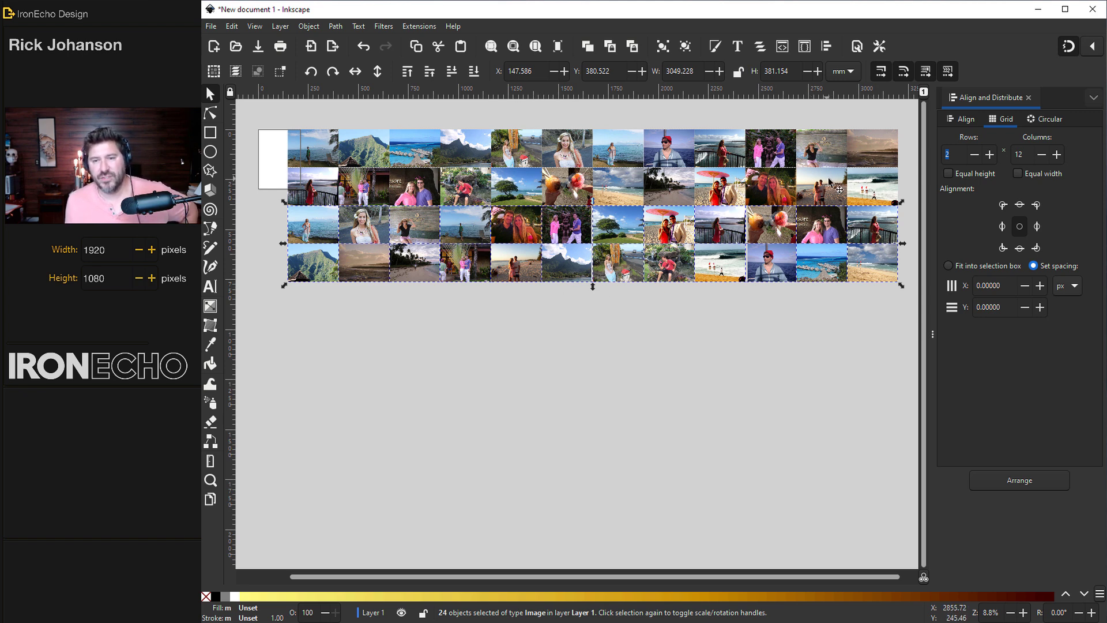
{"action": "left_click", "coordinate": [872, 151]}
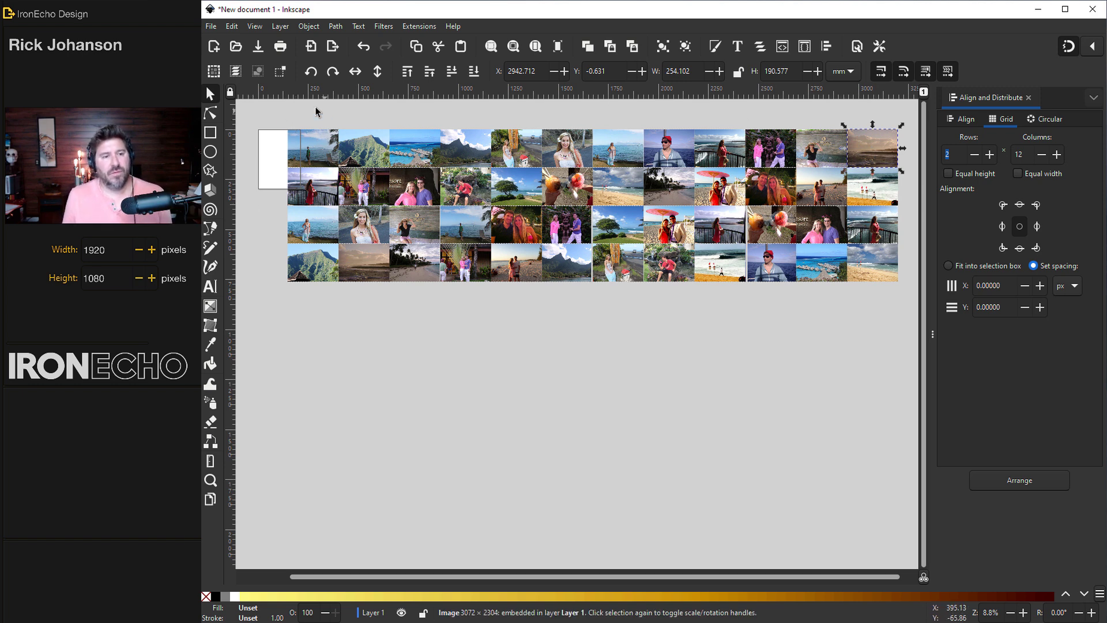
Select all 48 photos and set the Resolution for Create Bitmap Copy to 30 dpi in the imported images preferences.
{"action": "left_click_drag", "start_coordinate": [267, 114], "coordinate": [904, 289]}
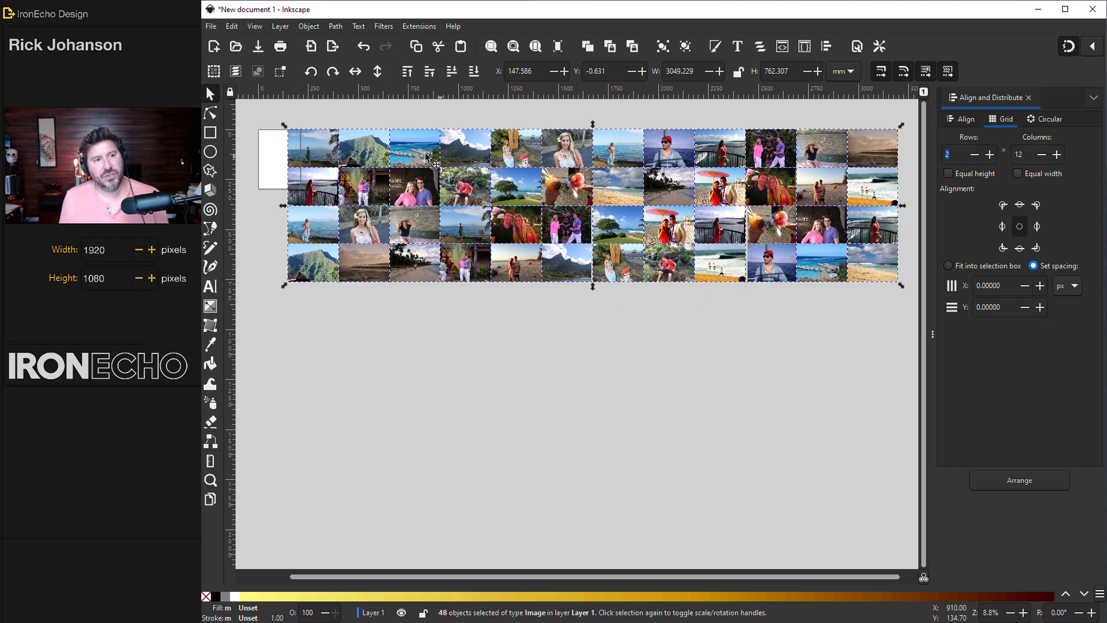
{"action": "left_click", "coordinate": [232, 26]}
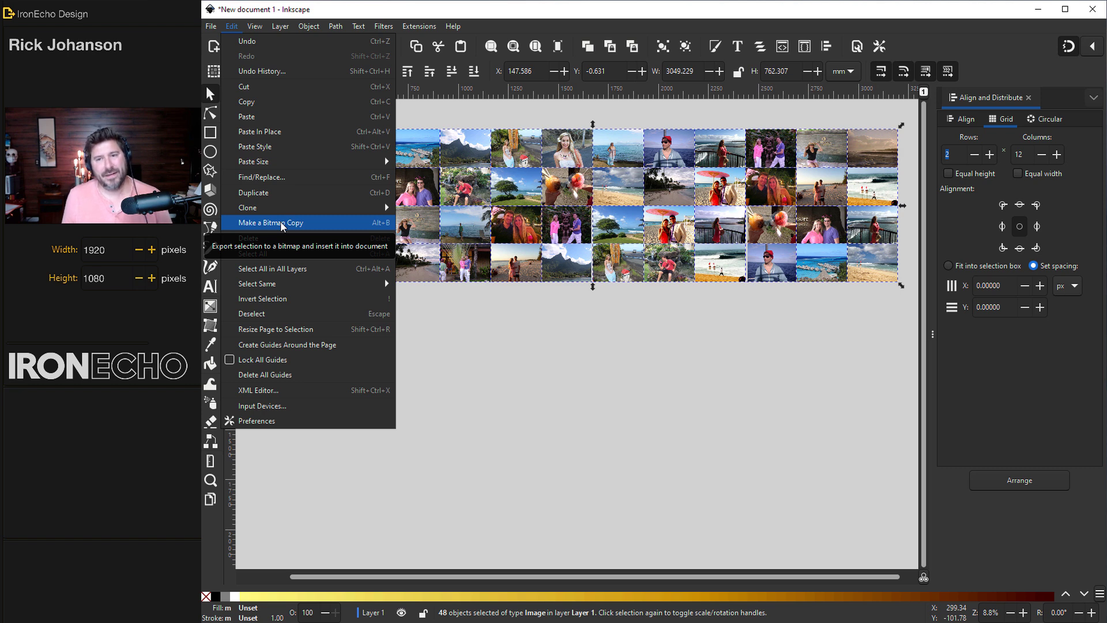
{"action": "left_click", "coordinate": [882, 52]}
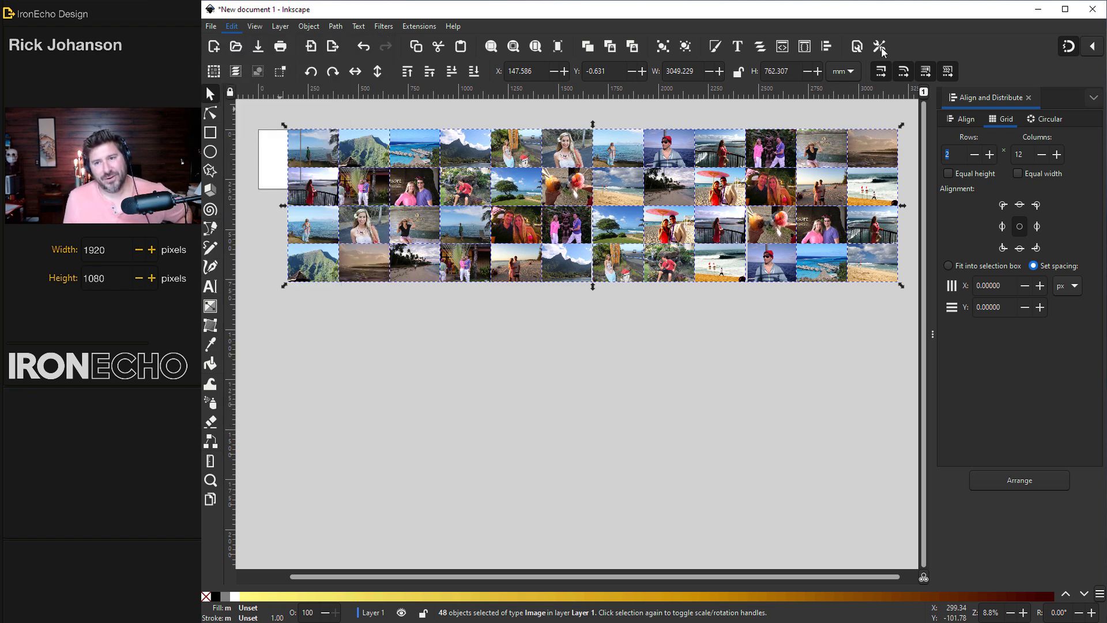
{"action": "left_click", "coordinate": [881, 49]}
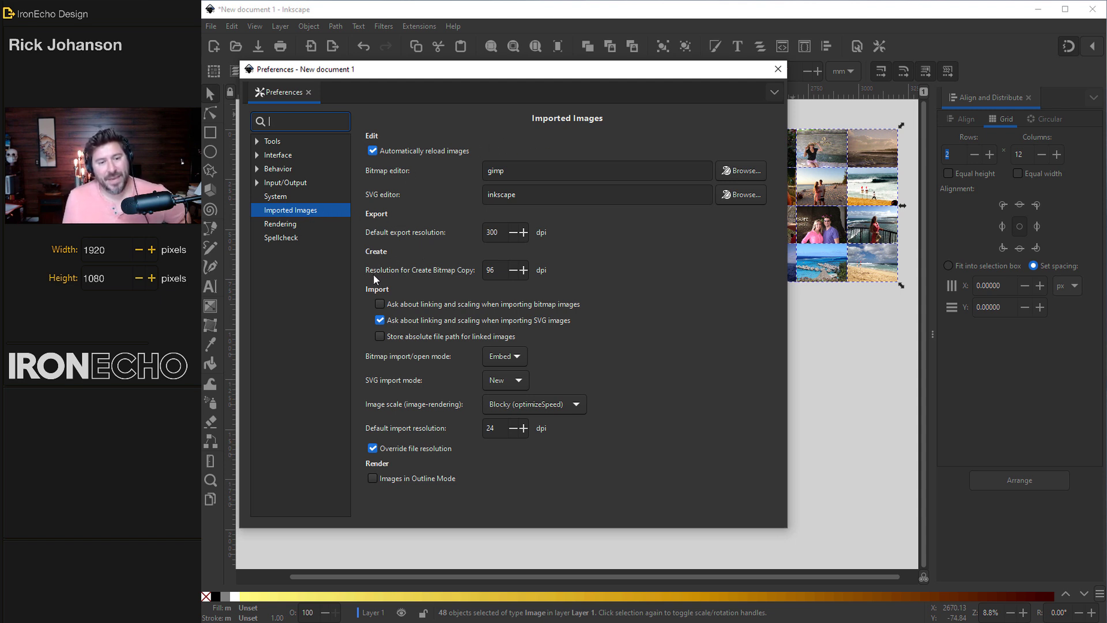
{"action": "double_click", "coordinate": [492, 271]}
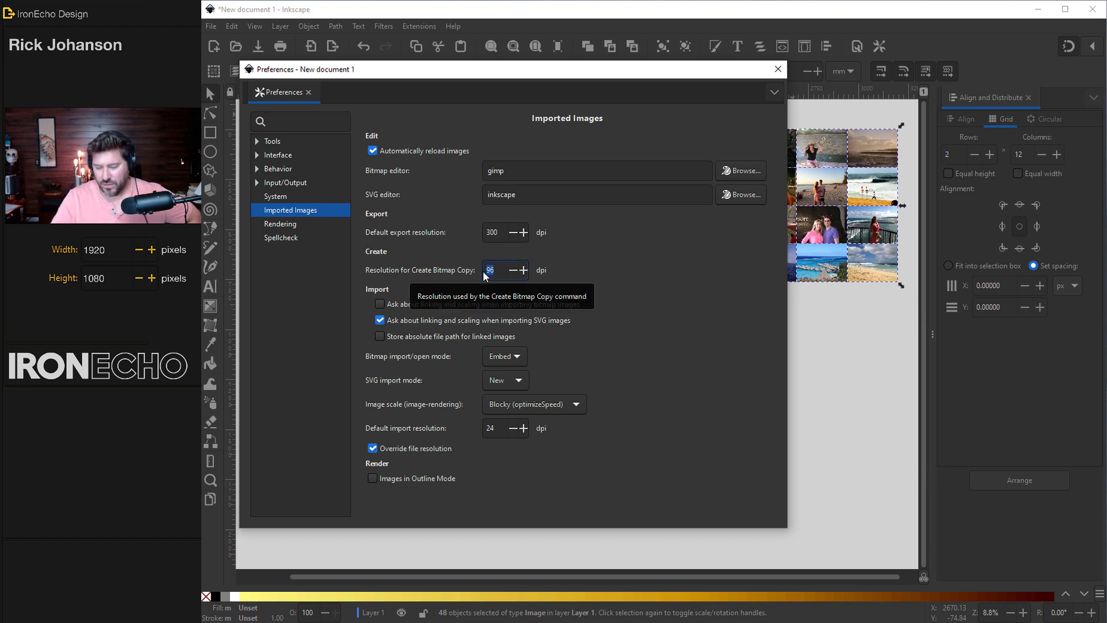
{"action": "type", "text": "30"}
{"action": "left_click", "coordinate": [778, 70]}
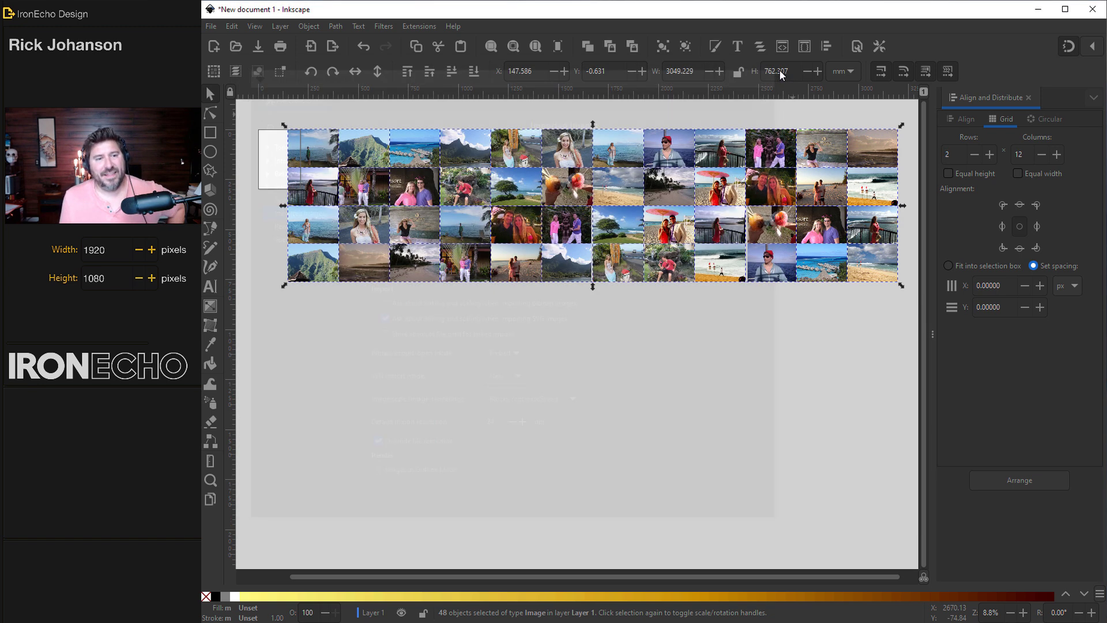
Make a bitmap copy of the 48 selected photos and move it below the original tiles.
{"action": "left_click", "coordinate": [231, 25]}
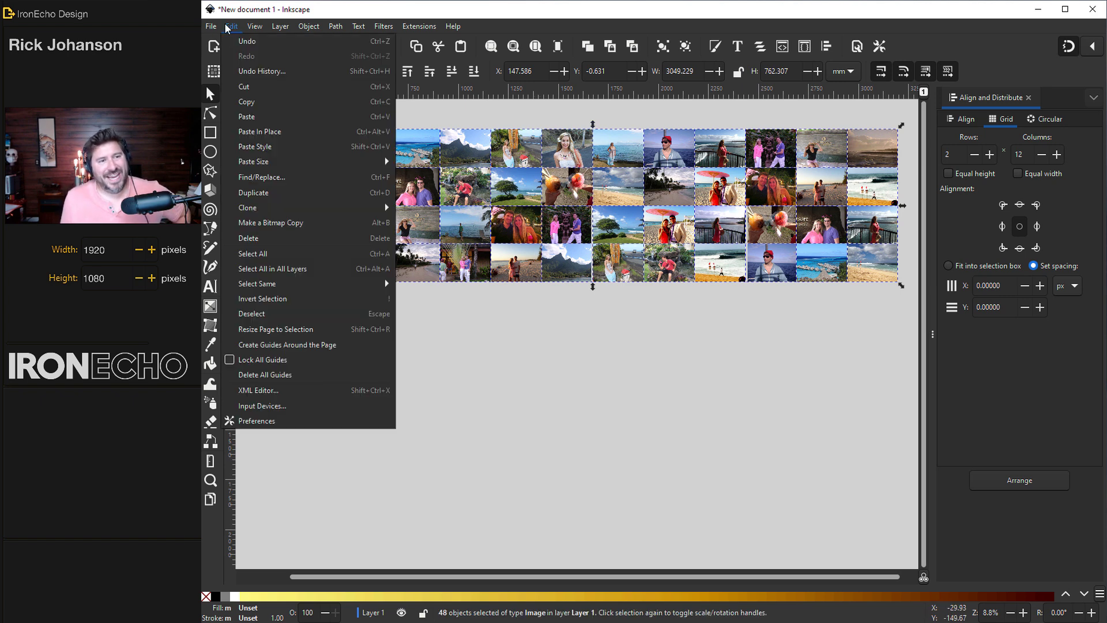
{"action": "left_click", "coordinate": [269, 222]}
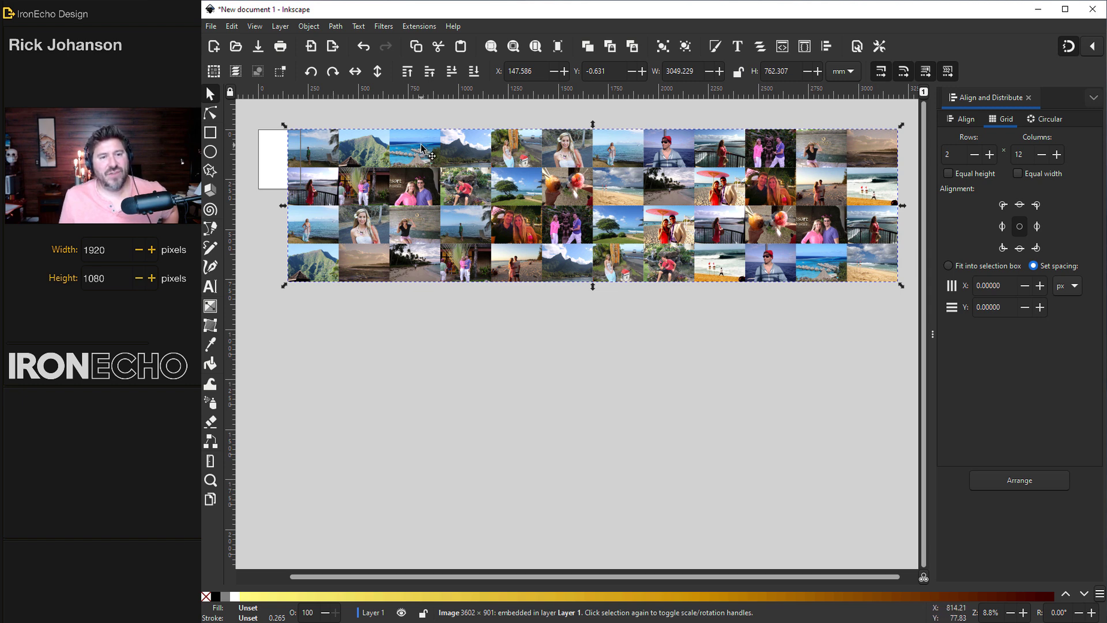
{"action": "left_click_drag", "start_coordinate": [426, 147], "coordinate": [424, 387]}
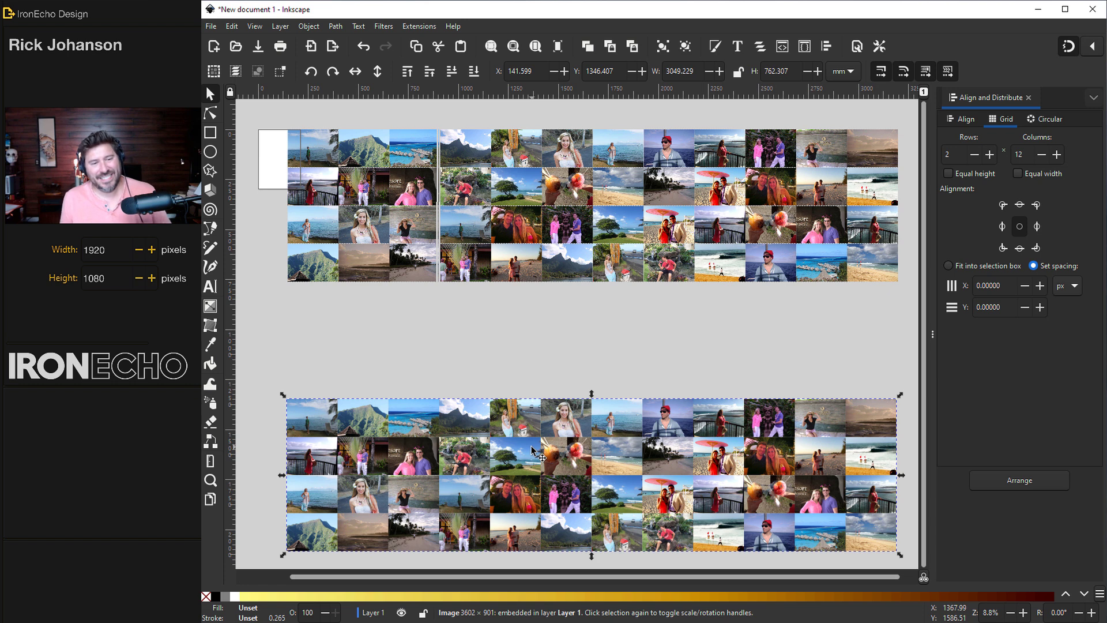
{"action": "left_click", "coordinate": [525, 270]}
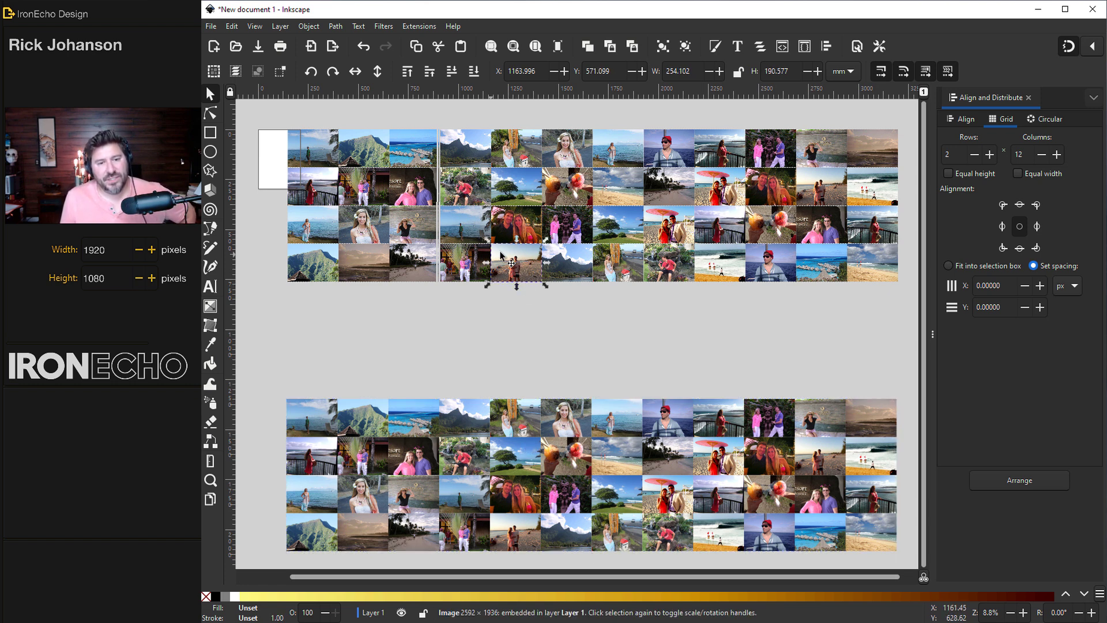
{"action": "left_click", "coordinate": [526, 428]}
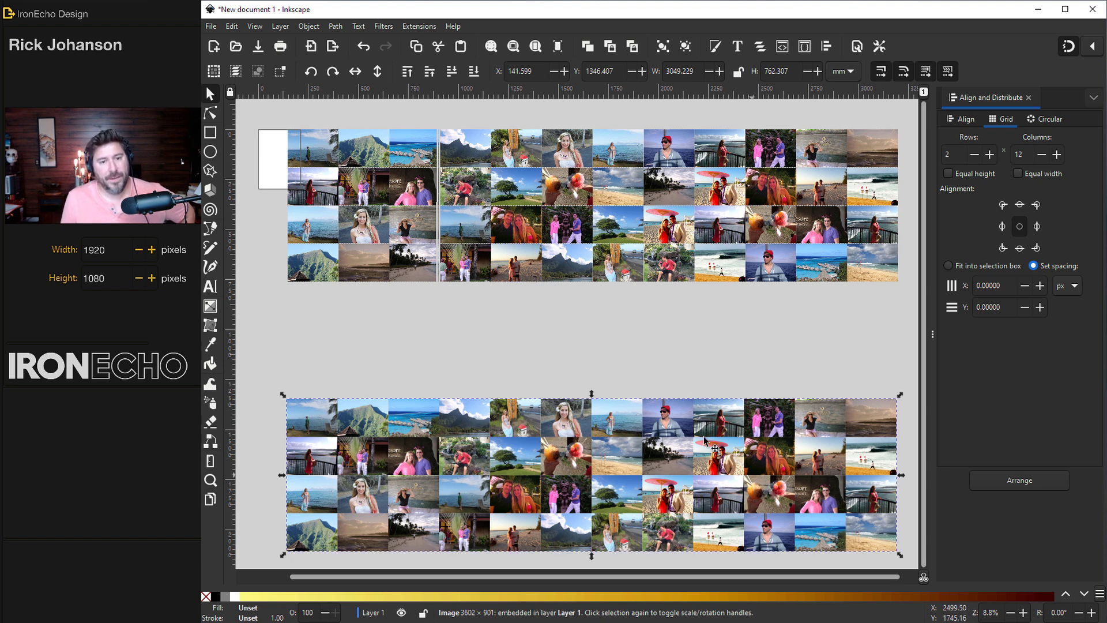
Delete the original photo tiles and move the bitmap copy up into their place.
{"action": "left_click_drag", "start_coordinate": [266, 114], "coordinate": [844, 321]}
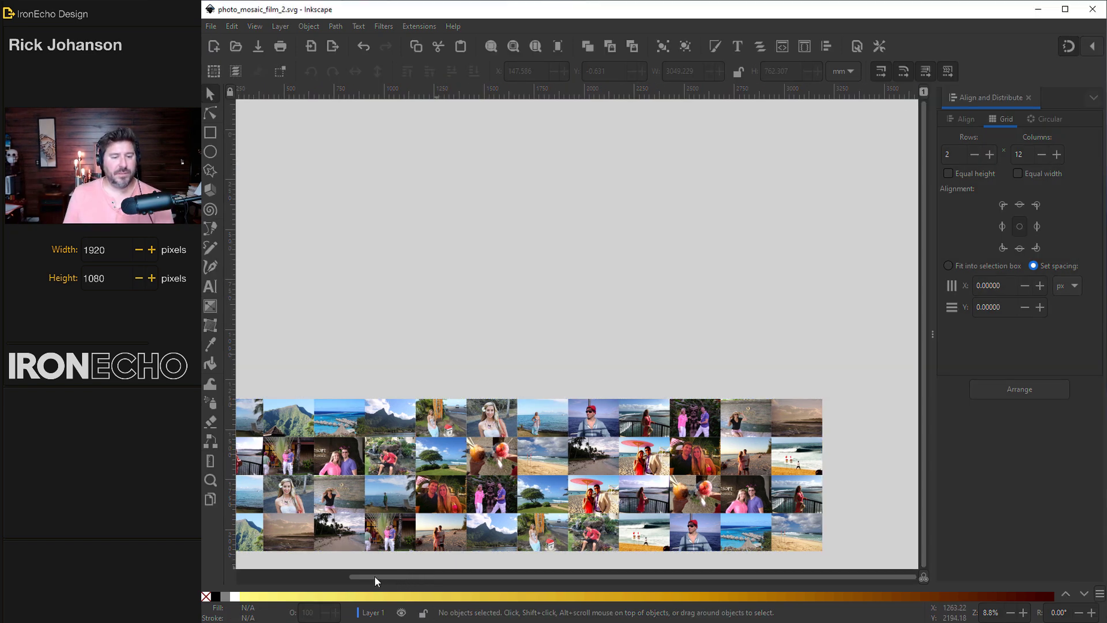
{"action": "scroll", "coordinate": [376, 578], "scroll_direction": "left", "scroll_amount": 3}
{"action": "left_click_drag", "start_coordinate": [502, 495], "coordinate": [559, 219]}
Scale the bitmap copy down to about 1229 mm wide and place it beside the page, level with its upper edge.
{"action": "left_click_drag", "start_coordinate": [338, 122], "coordinate": [420, 167]}
{"action": "left_click_drag", "start_coordinate": [556, 206], "coordinate": [350, 174]}
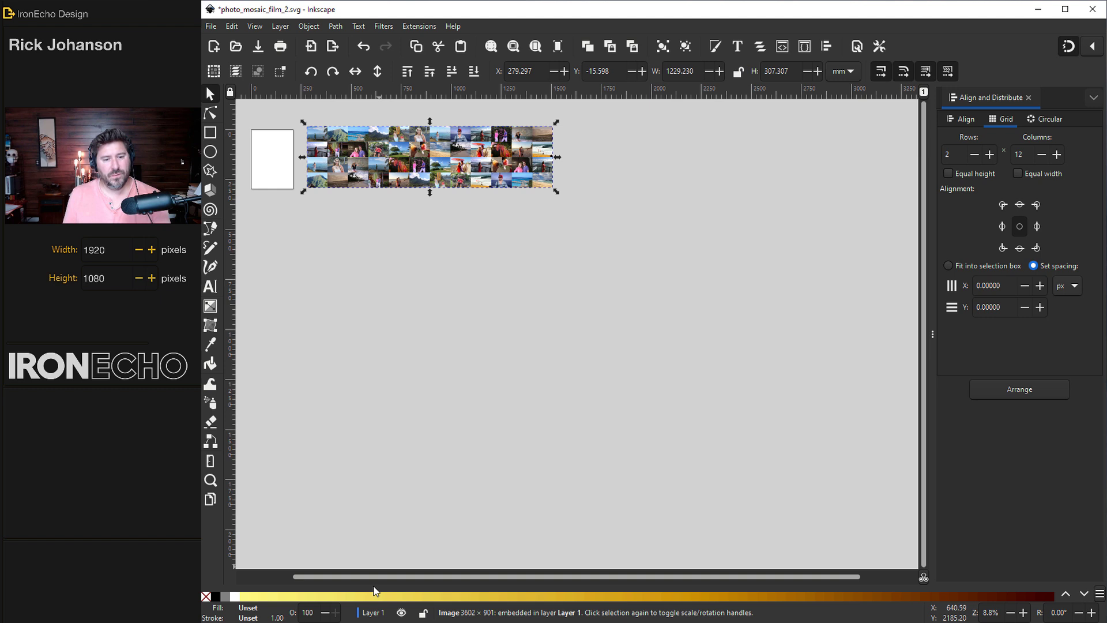
{"action": "left_click_drag", "start_coordinate": [372, 576], "coordinate": [322, 575]}
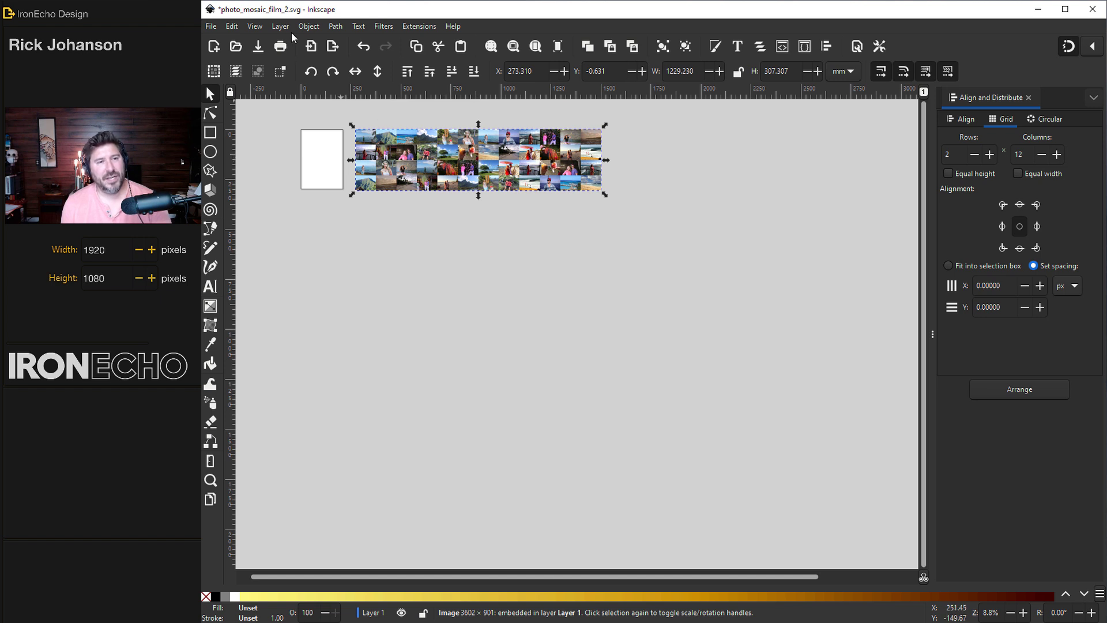
Convert the scaled bitmap of photo tiles into a pattern fill with Objects to Pattern.
{"action": "left_click", "coordinate": [309, 28]}
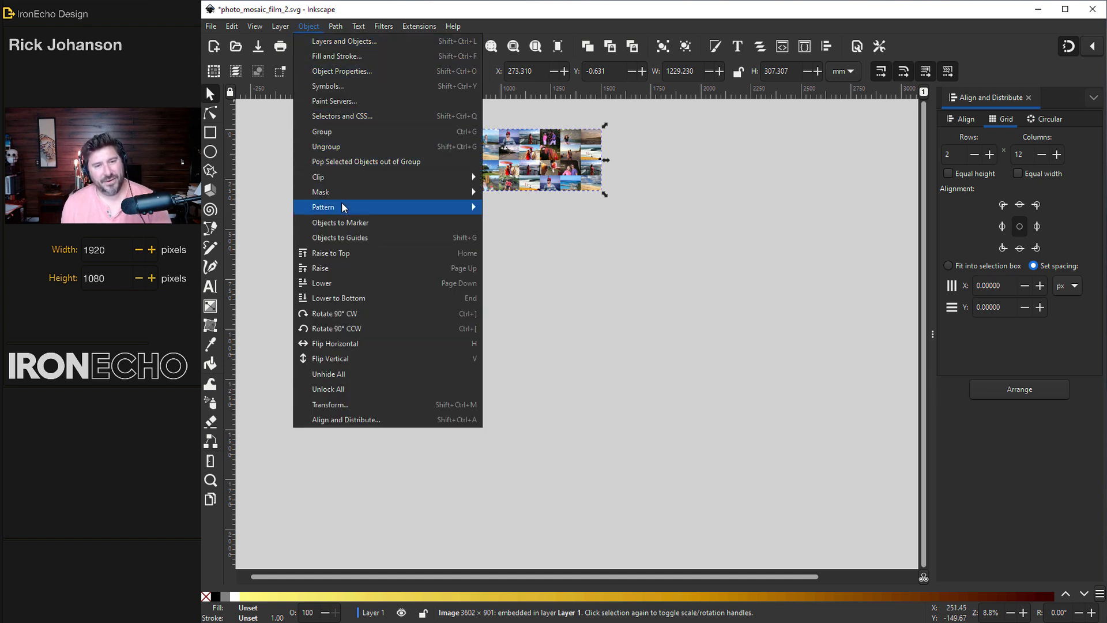
{"action": "mouse_move", "coordinate": [342, 203]}
{"action": "left_click", "coordinate": [496, 207]}
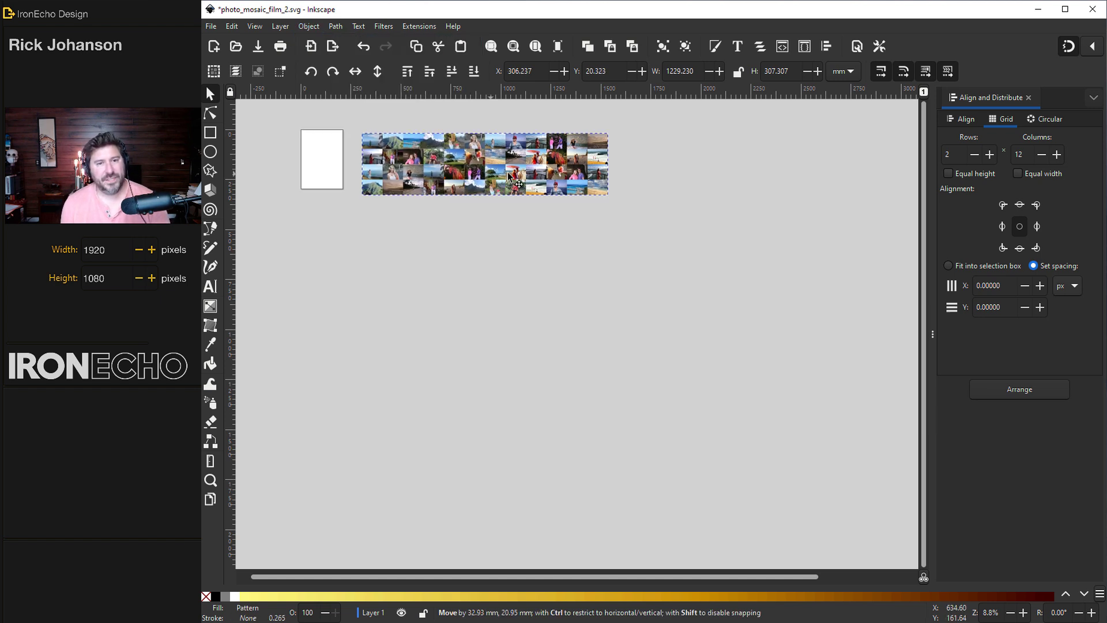
Move the photo pattern strip farther from the page and draw a rectangle about 1874 by 994 mm below it.
{"action": "left_click_drag", "start_coordinate": [443, 150], "coordinate": [600, 153]}
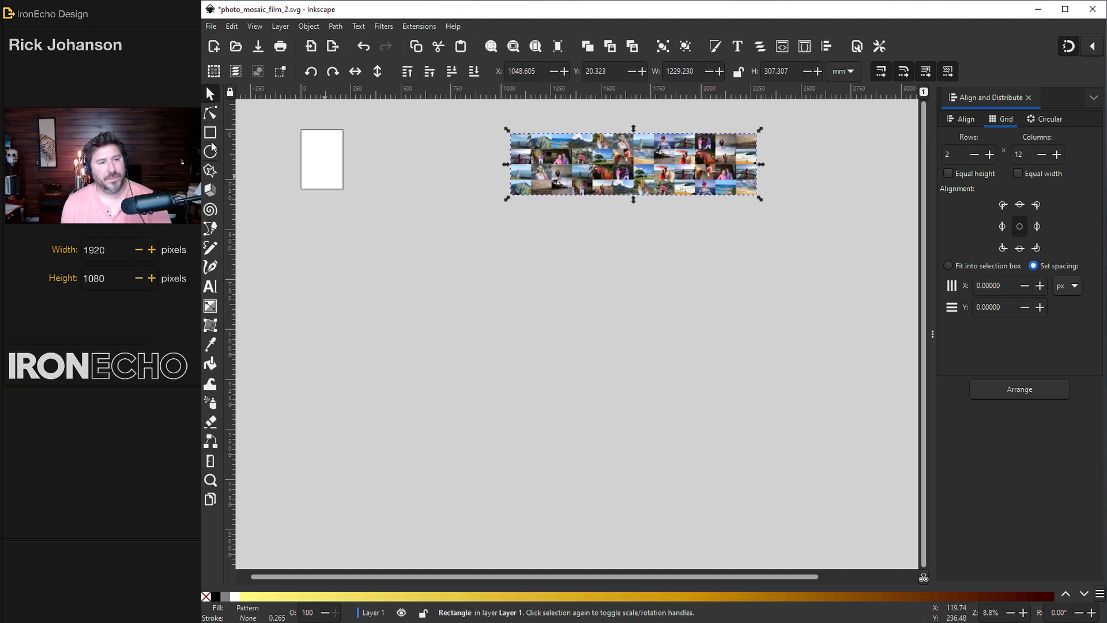
{"action": "key", "text": "r"}
{"action": "mouse_move", "coordinate": [312, 222]}
{"action": "left_mouse_down"}
{"action": "mouse_move", "coordinate": [467, 349]}
{"action": "mouse_move", "coordinate": [647, 420]}
{"action": "mouse_move", "coordinate": [687, 420]}
{"action": "left_mouse_up"}
Set the large rectangle's opacity to 100% and fill it with the photo pattern pattern1206.
{"action": "key", "text": "ctrl+shift+f"}
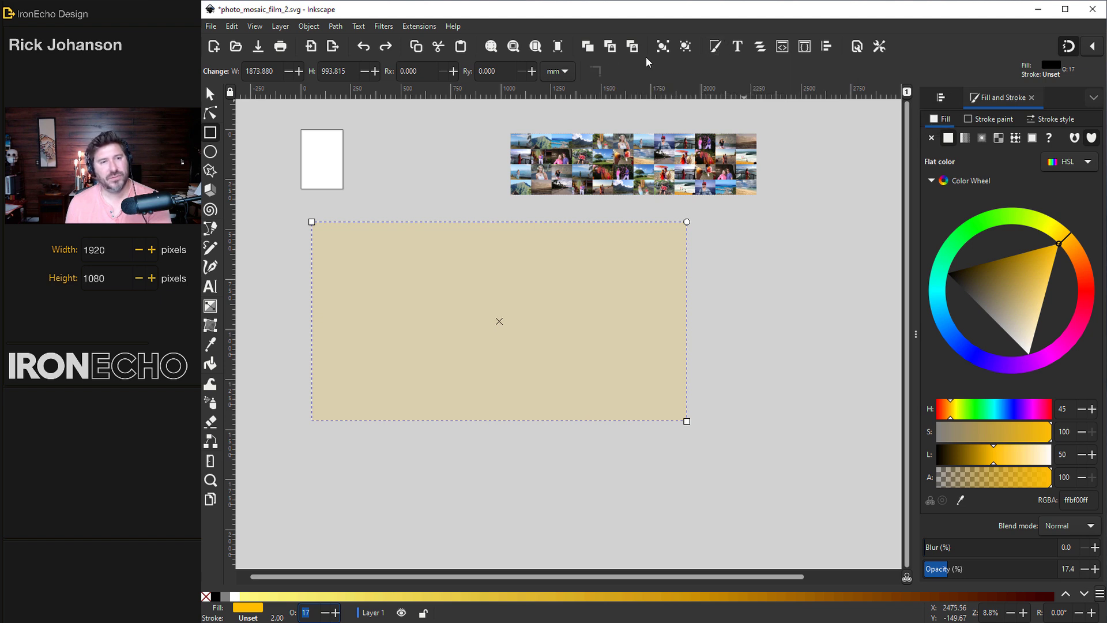
{"action": "left_click", "coordinate": [308, 26]}
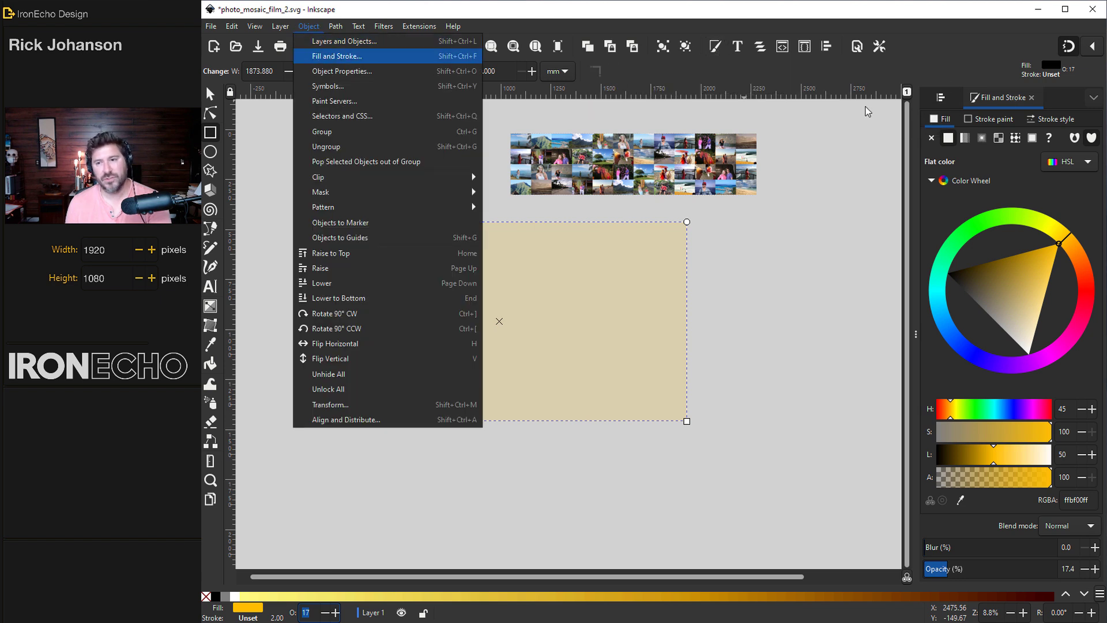
{"action": "left_click", "coordinate": [1016, 100]}
{"action": "left_click_drag", "start_coordinate": [940, 568], "coordinate": [1082, 576]}
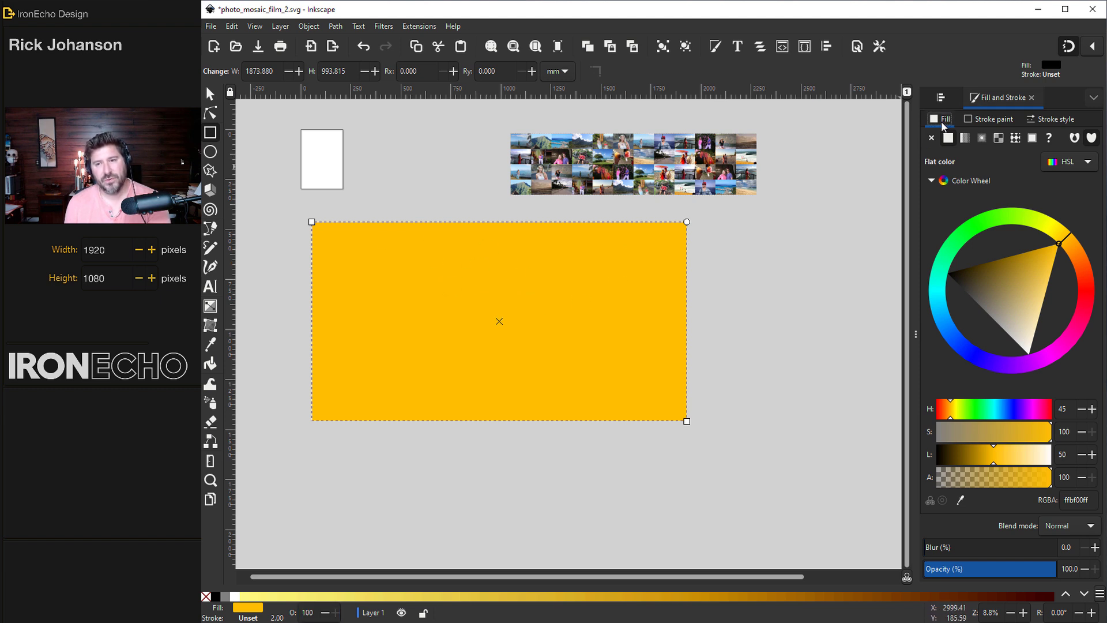
{"action": "left_click", "coordinate": [1016, 139]}
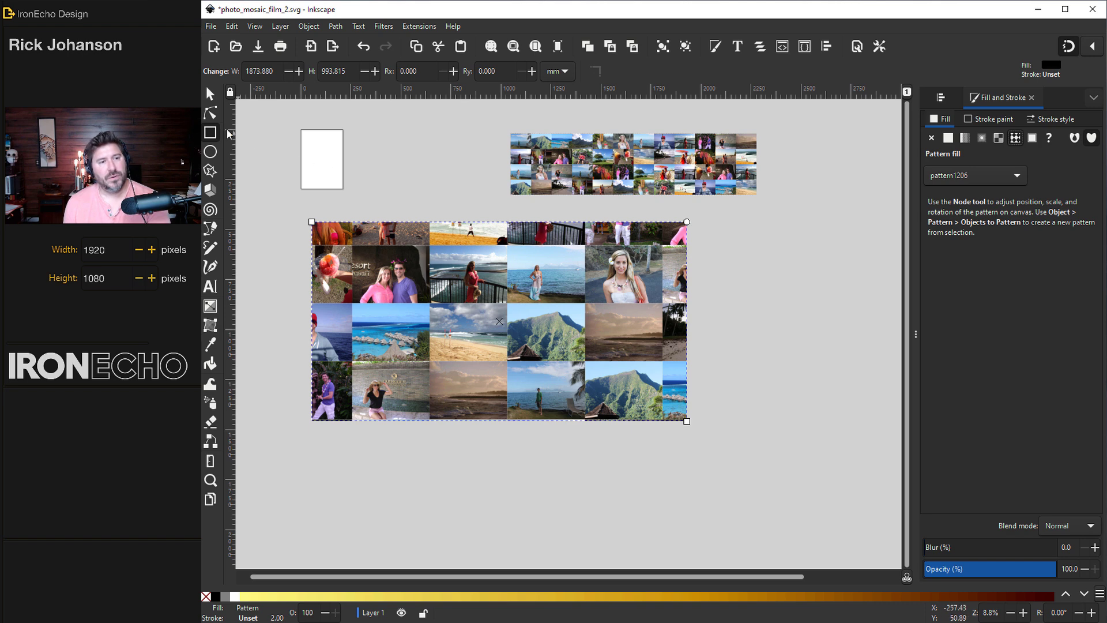
Shift the pattern's origin up and left to just above the large rectangle, and scale its tiles down to many small repeated photos.
{"action": "left_click", "coordinate": [211, 114]}
{"action": "scroll", "coordinate": [752, 321], "scroll_direction": "down", "scroll_amount": 2}
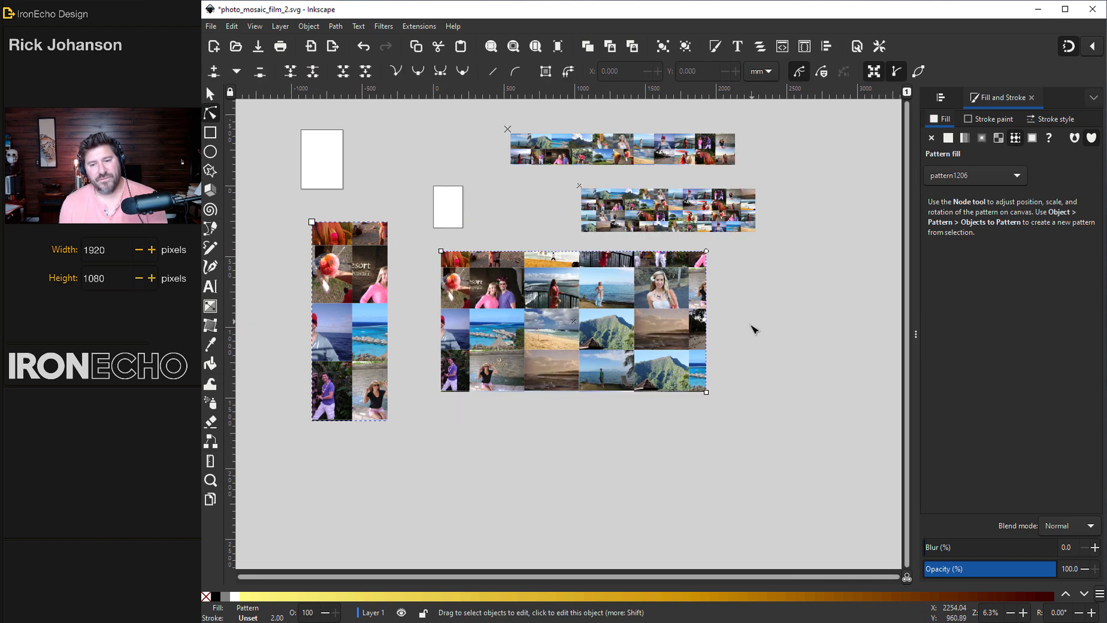
{"action": "scroll", "coordinate": [715, 433], "scroll_direction": "down", "scroll_amount": 1}
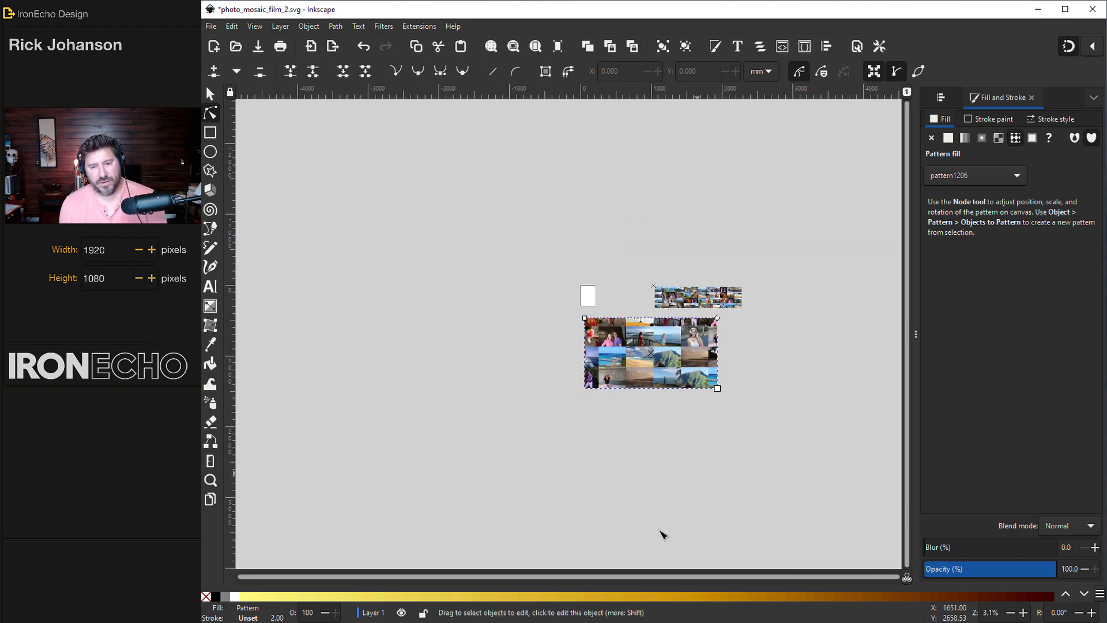
{"action": "scroll", "coordinate": [741, 494], "scroll_direction": "right", "scroll_amount": 5}
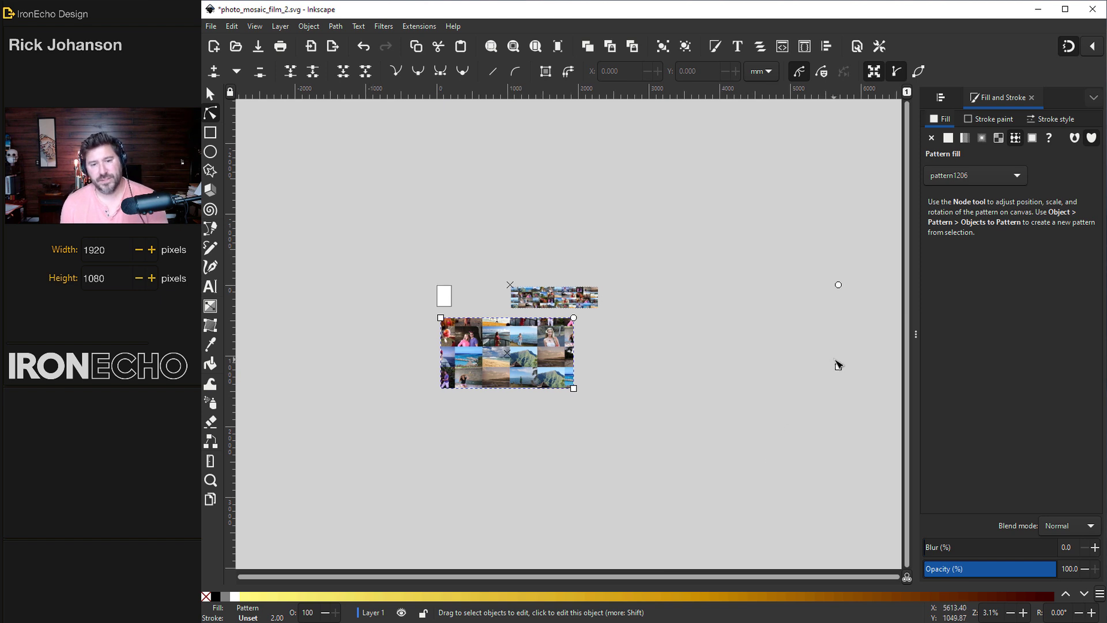
{"action": "left_click_drag", "start_coordinate": [510, 284], "coordinate": [482, 307]}
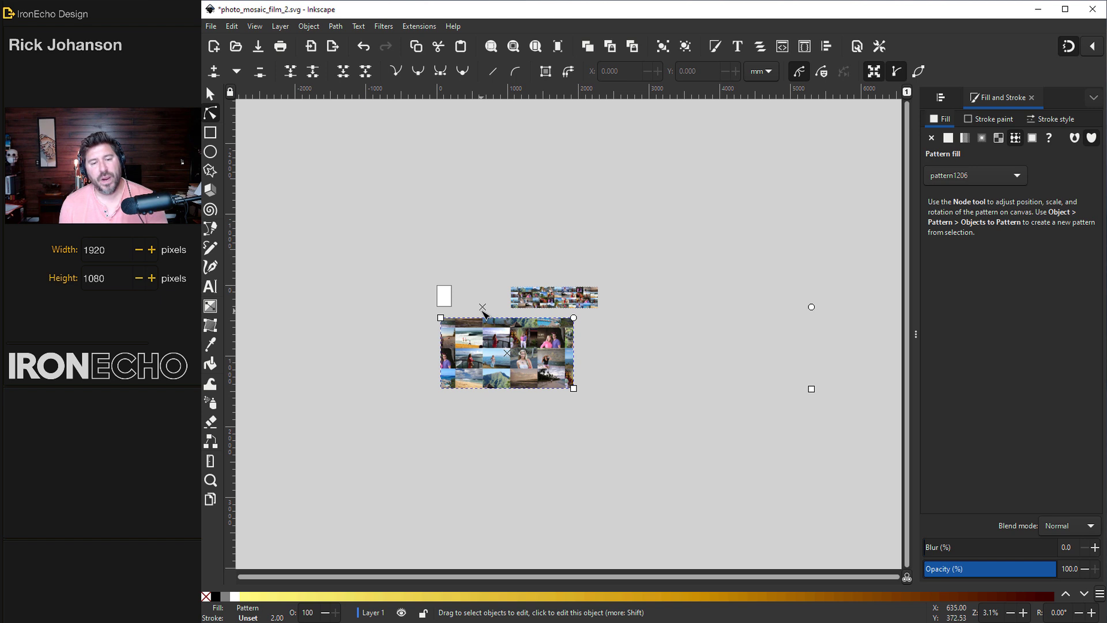
{"action": "mouse_move", "coordinate": [482, 307]}
{"action": "left_mouse_down"}
{"action": "mouse_move", "coordinate": [505, 309]}
{"action": "mouse_move", "coordinate": [469, 285]}
{"action": "mouse_move", "coordinate": [482, 299]}
{"action": "left_mouse_up"}
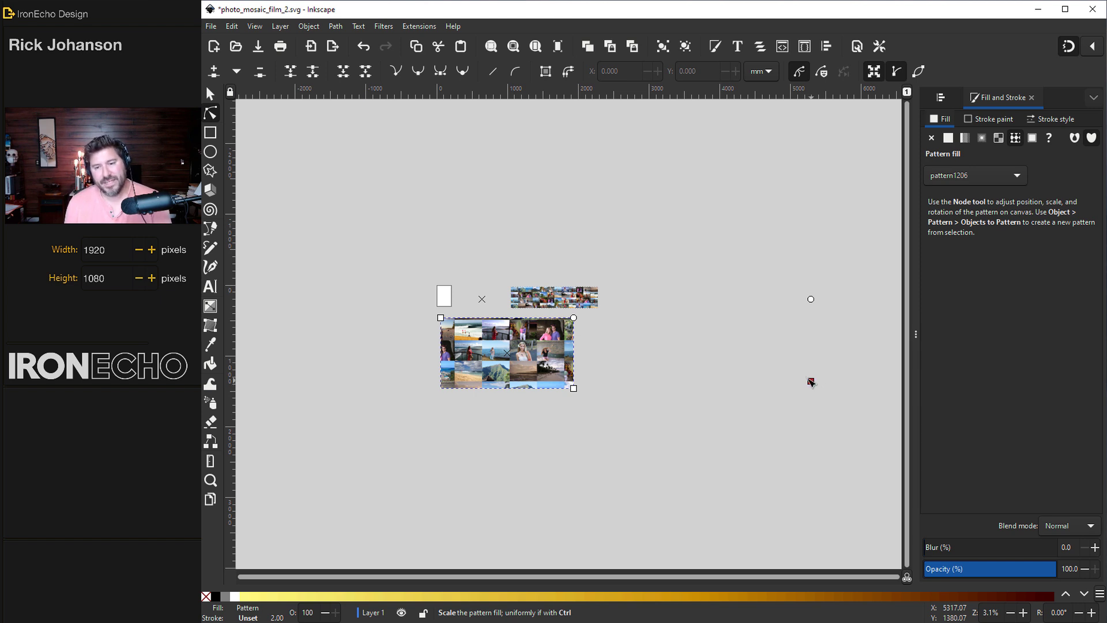
{"action": "left_click_drag", "start_coordinate": [811, 381], "coordinate": [602, 319]}
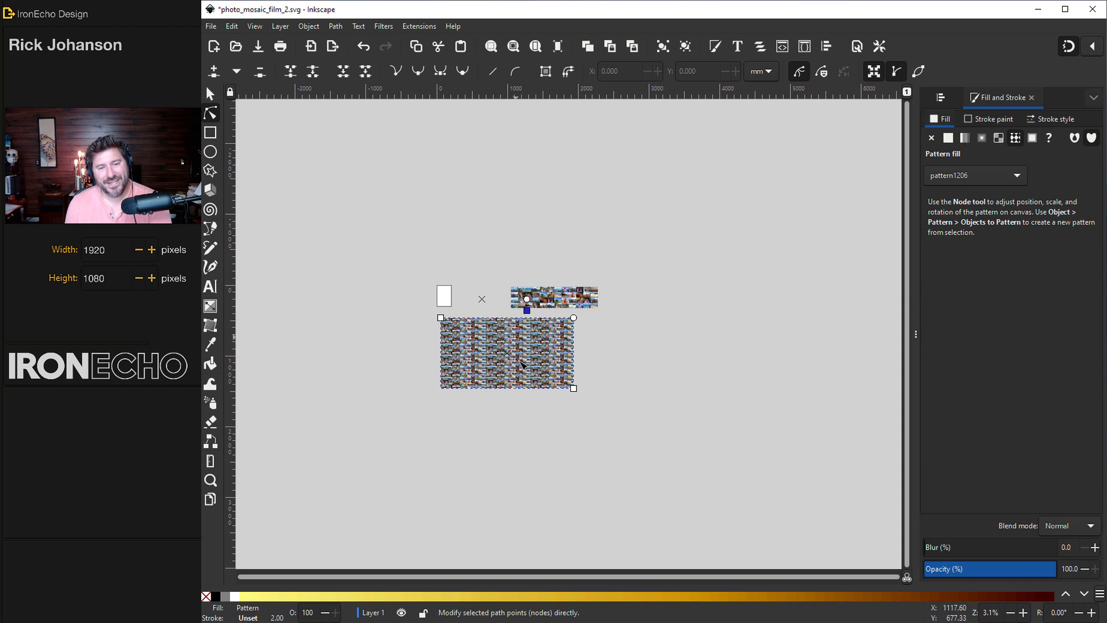
Trim the patterned rectangle's upper-left corner slightly inward to the photo tile edges and save the document.
{"action": "key", "text": "3"}
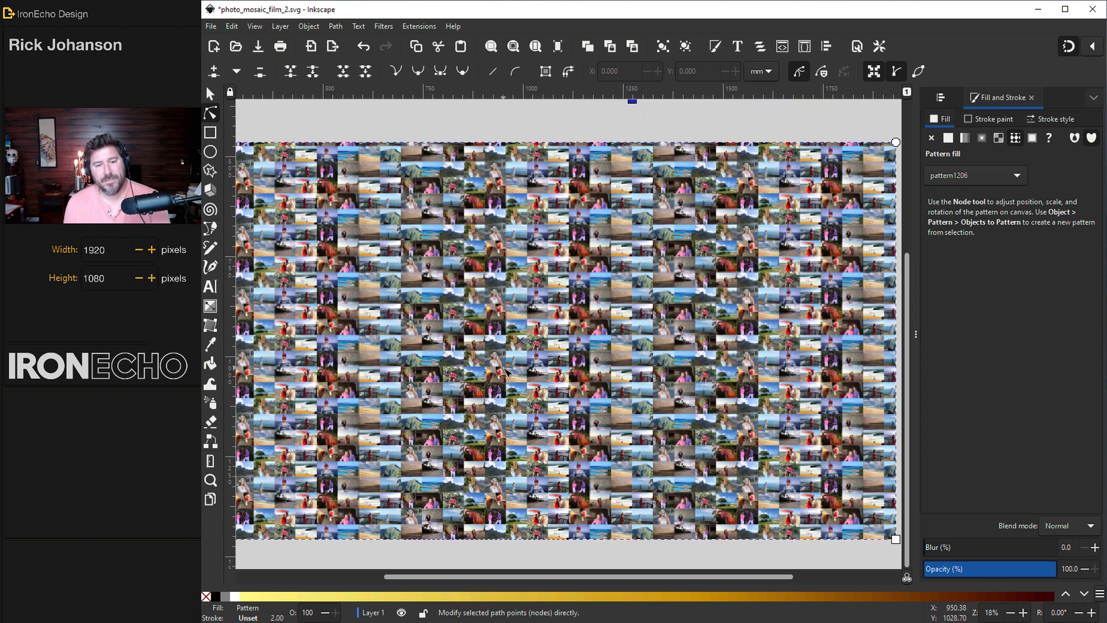
{"action": "scroll", "coordinate": [506, 371], "scroll_direction": "up", "scroll_amount": 1}
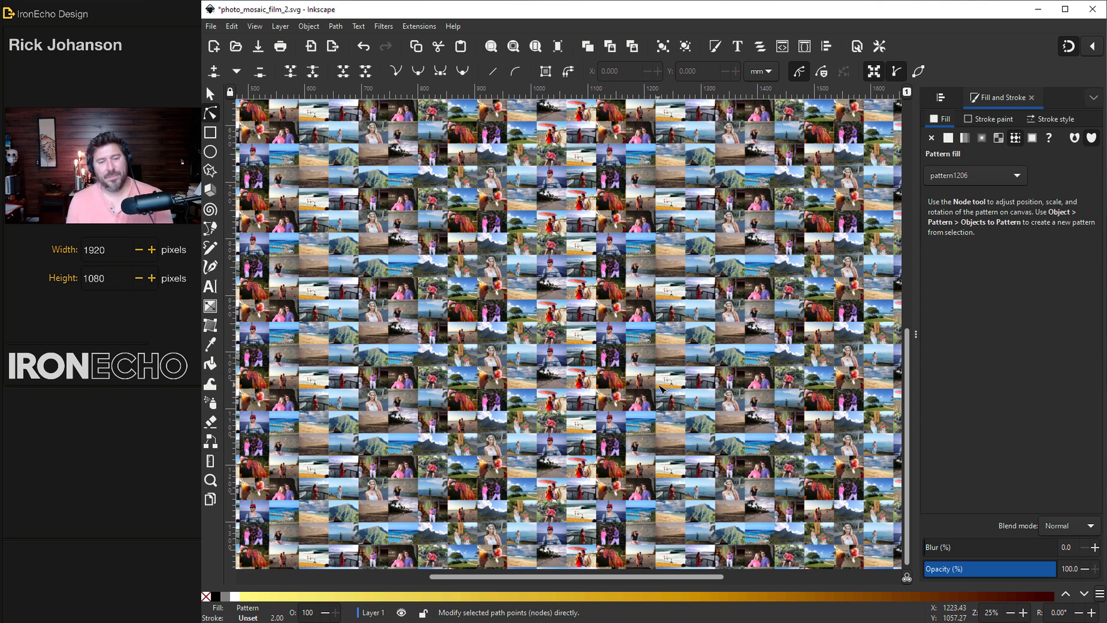
{"action": "key", "text": "3"}
{"action": "left_click_drag", "start_coordinate": [915, 335], "coordinate": [1070, 346]}
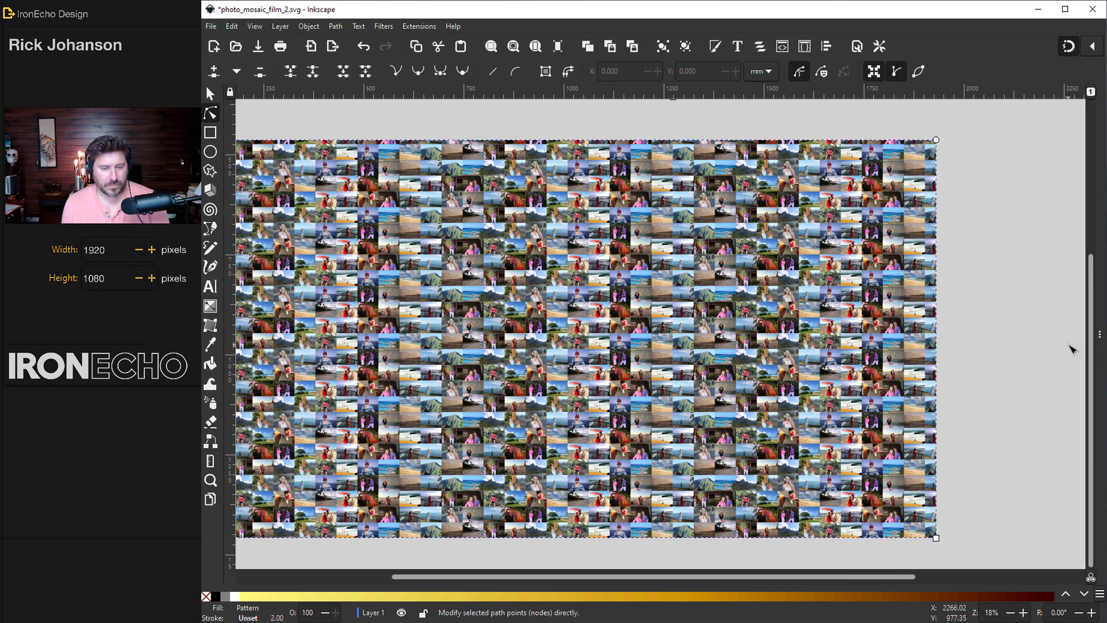
{"action": "scroll", "coordinate": [779, 461], "scroll_direction": "left", "scroll_amount": 3}
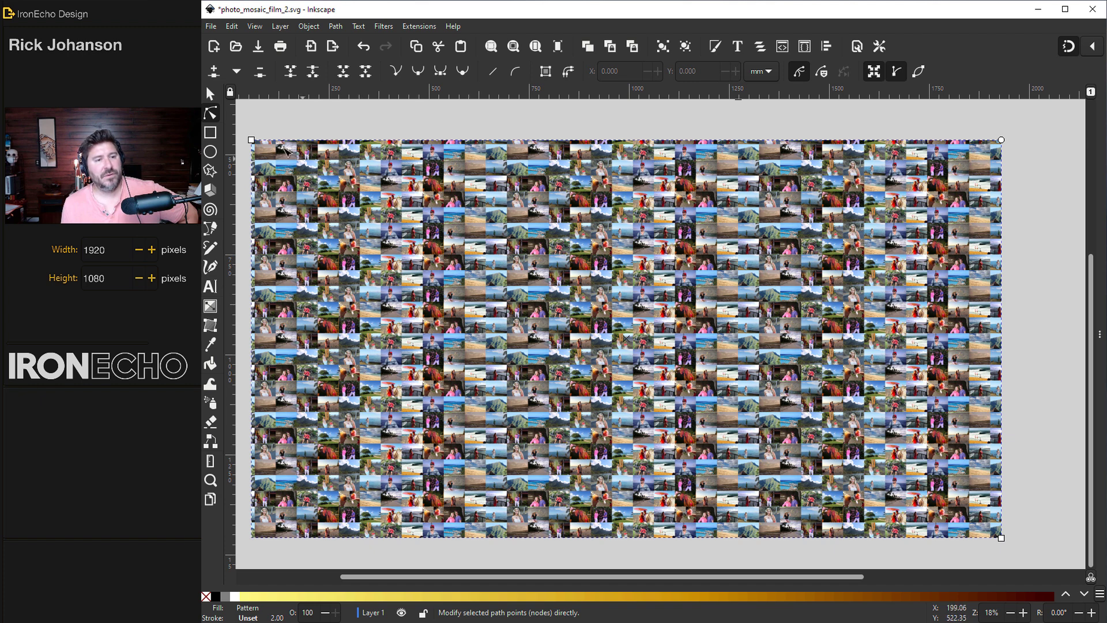
{"action": "left_click_drag", "start_coordinate": [251, 140], "coordinate": [254, 143]}
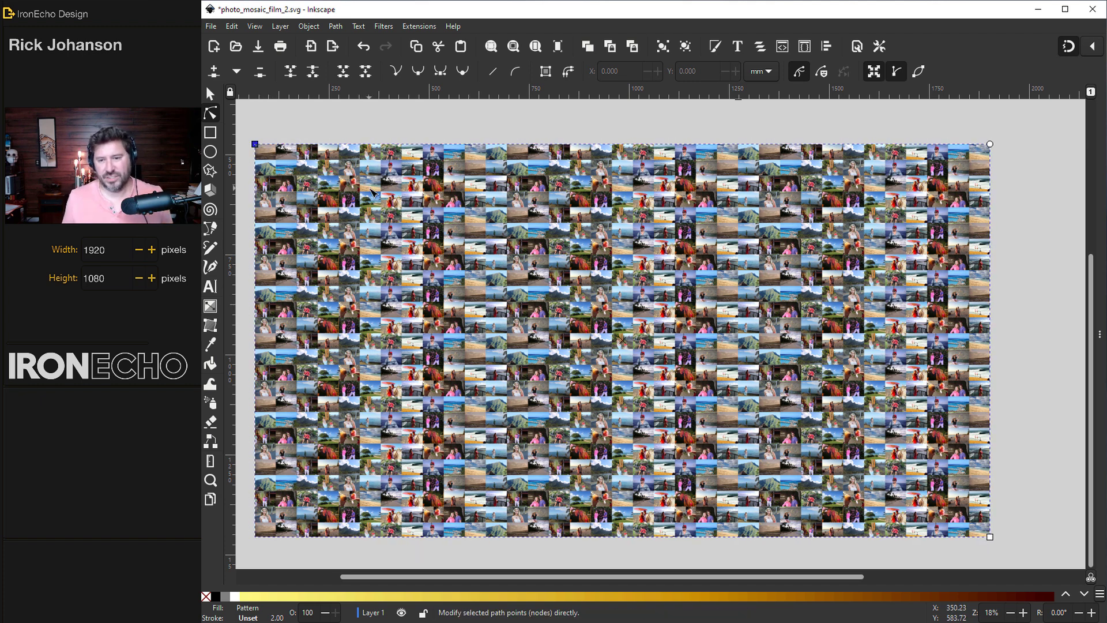
{"action": "key", "text": "ctrl+s"}
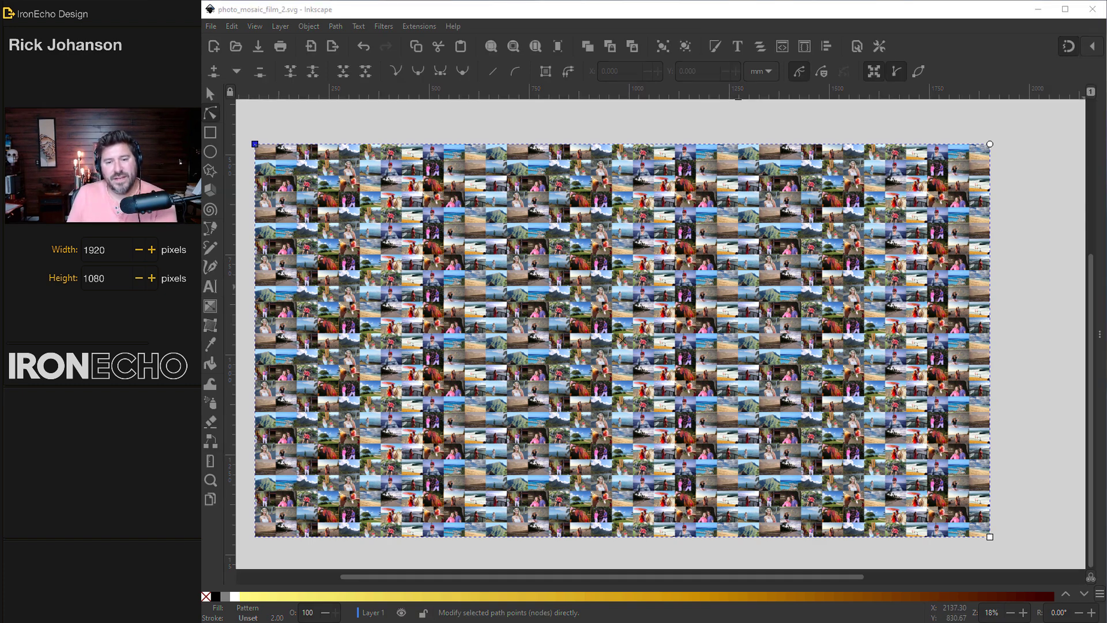
{"action": "key", "text": "alt+Tab"}
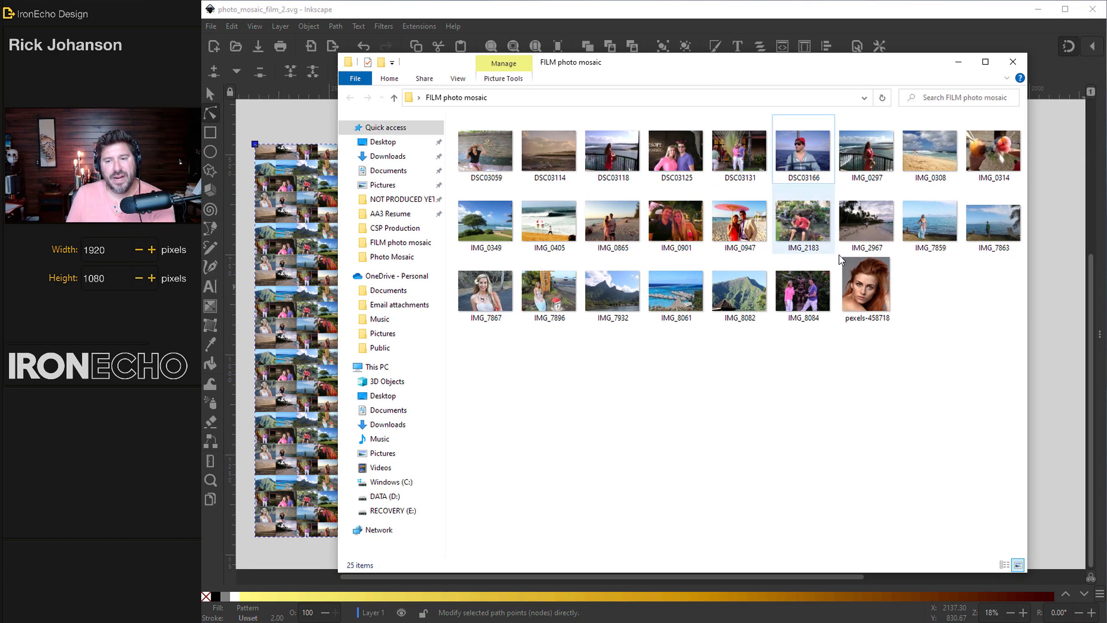
{"action": "left_click", "coordinate": [870, 296]}
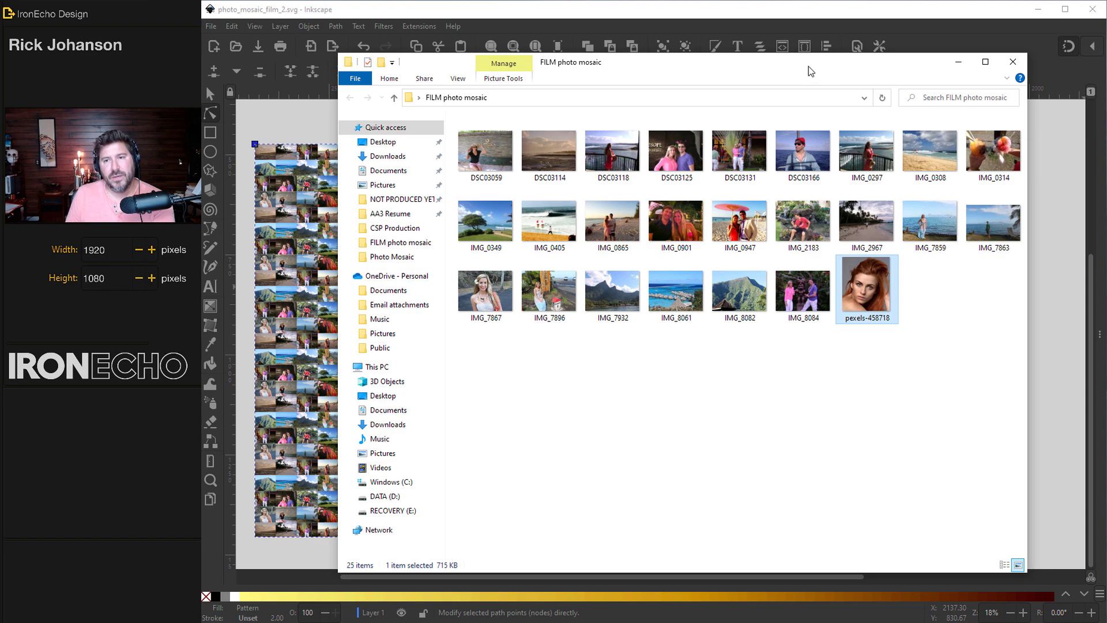
{"action": "left_click_drag", "start_coordinate": [808, 67], "coordinate": [801, 84]}
{"action": "left_click", "coordinate": [918, 38]}
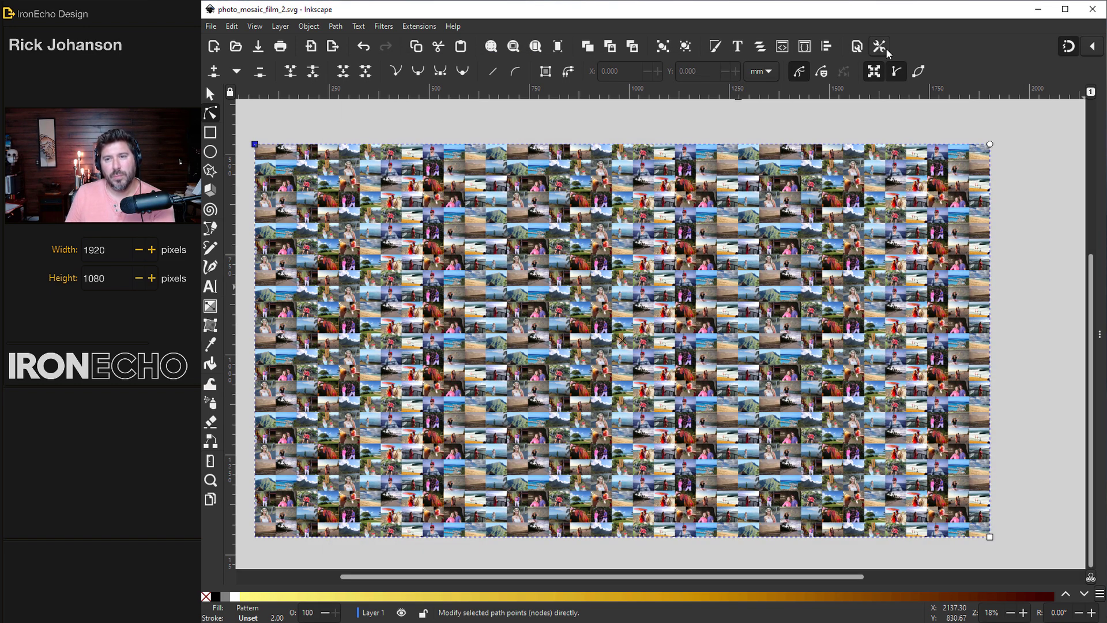
Set the default import and bitmap copy resolutions to 96 dpi and turn off Override file resolution in the imported images preferences.
{"action": "left_click", "coordinate": [880, 47]}
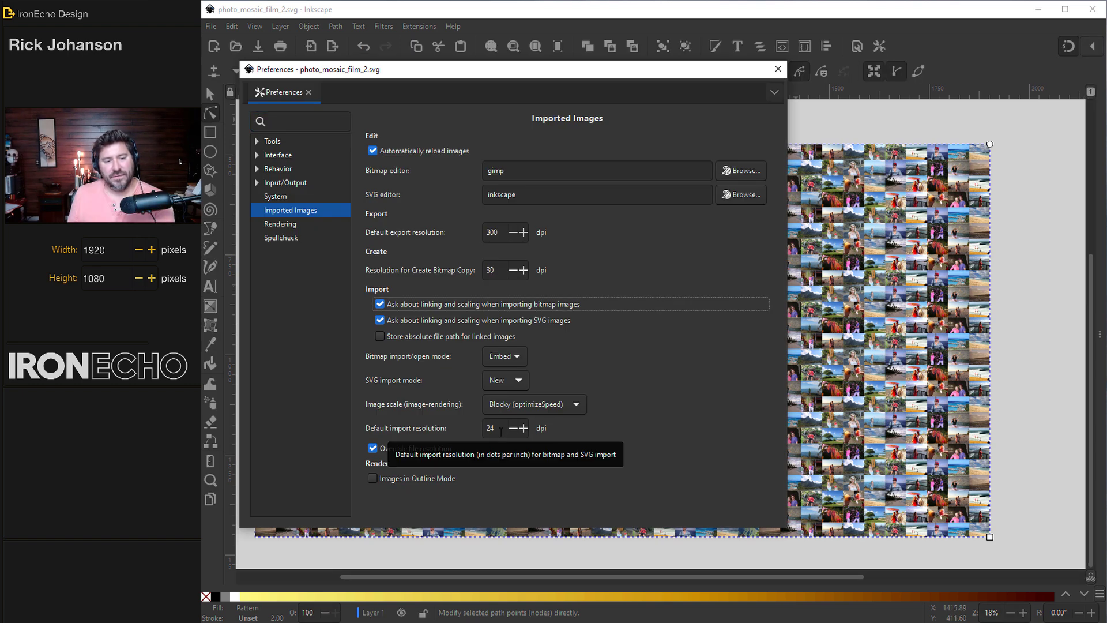
{"action": "left_click", "coordinate": [492, 431]}
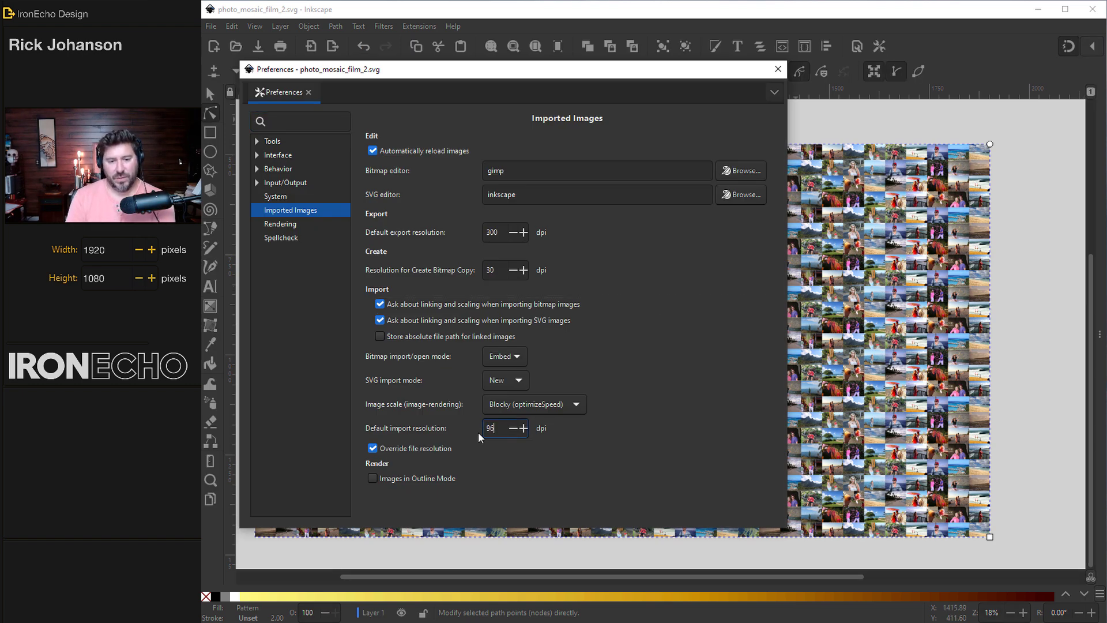
{"action": "left_click", "coordinate": [373, 448]}
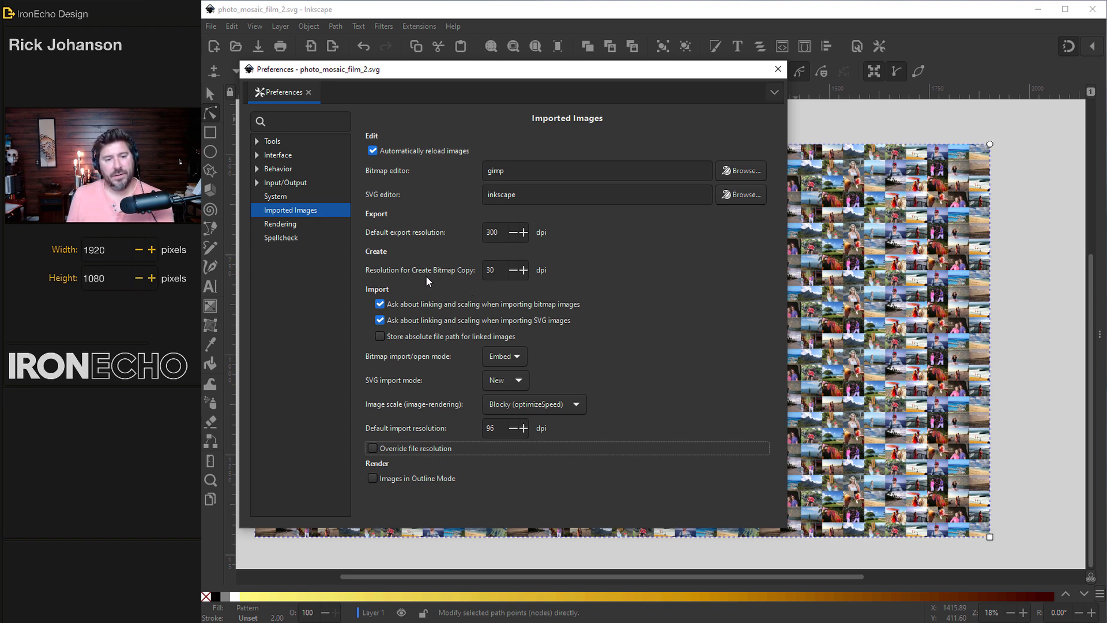
{"action": "double_click", "coordinate": [488, 271]}
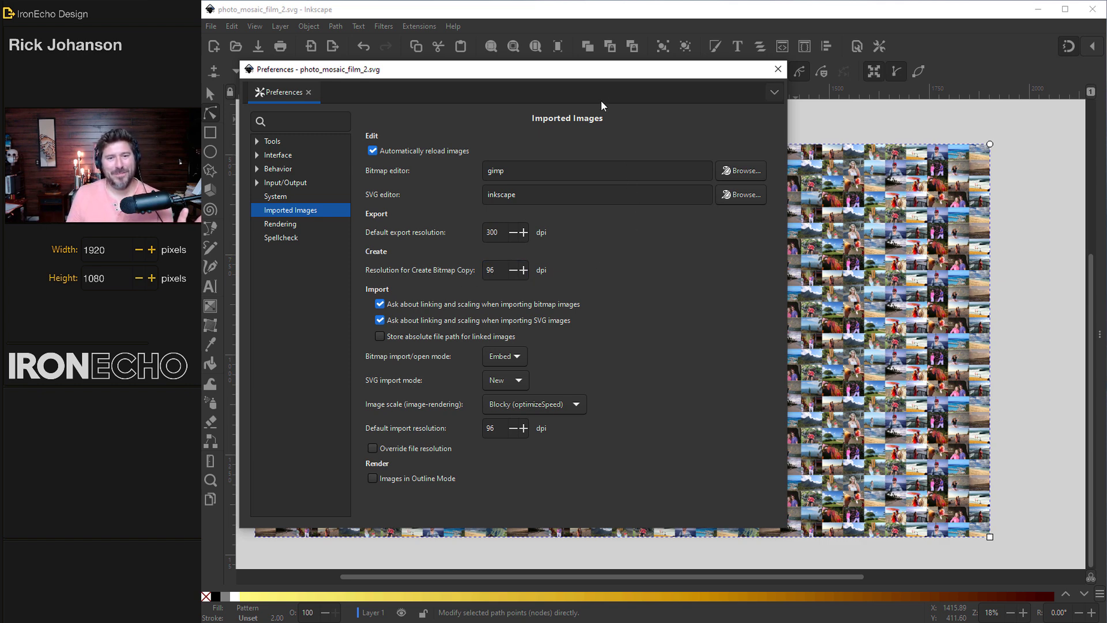
{"action": "left_click_drag", "start_coordinate": [599, 79], "coordinate": [649, 88]}
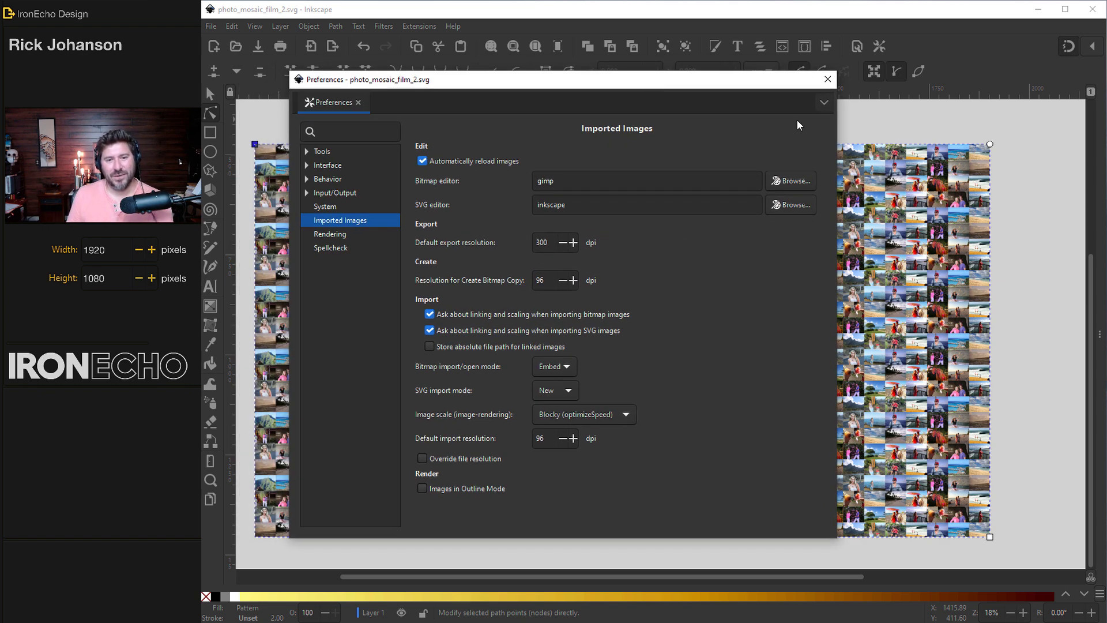
{"action": "left_click", "coordinate": [826, 81]}
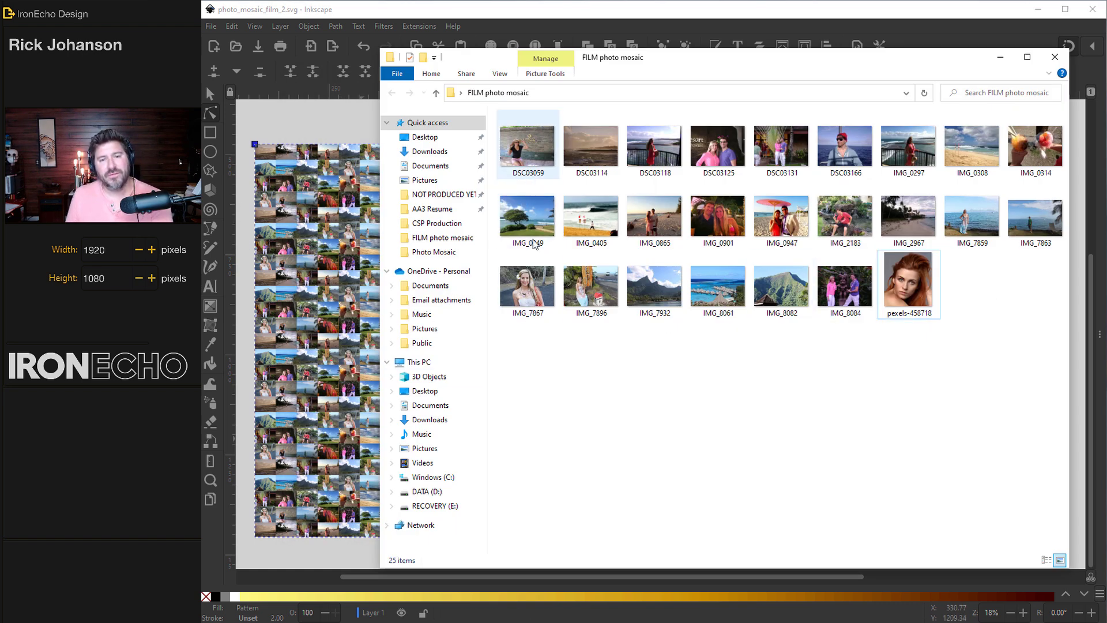
Import the portrait pexels-458718 from the FILM photo mosaic folder as an embedded image with its DPI taken from file.
{"action": "left_click", "coordinate": [921, 295]}
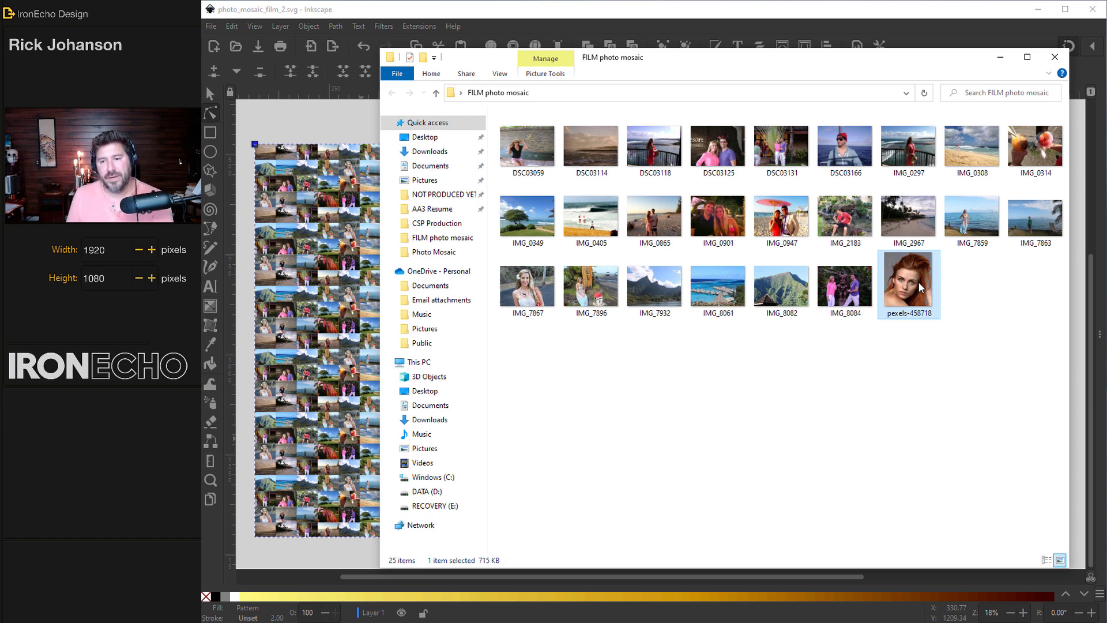
{"action": "left_click_drag", "start_coordinate": [917, 281], "coordinate": [326, 319]}
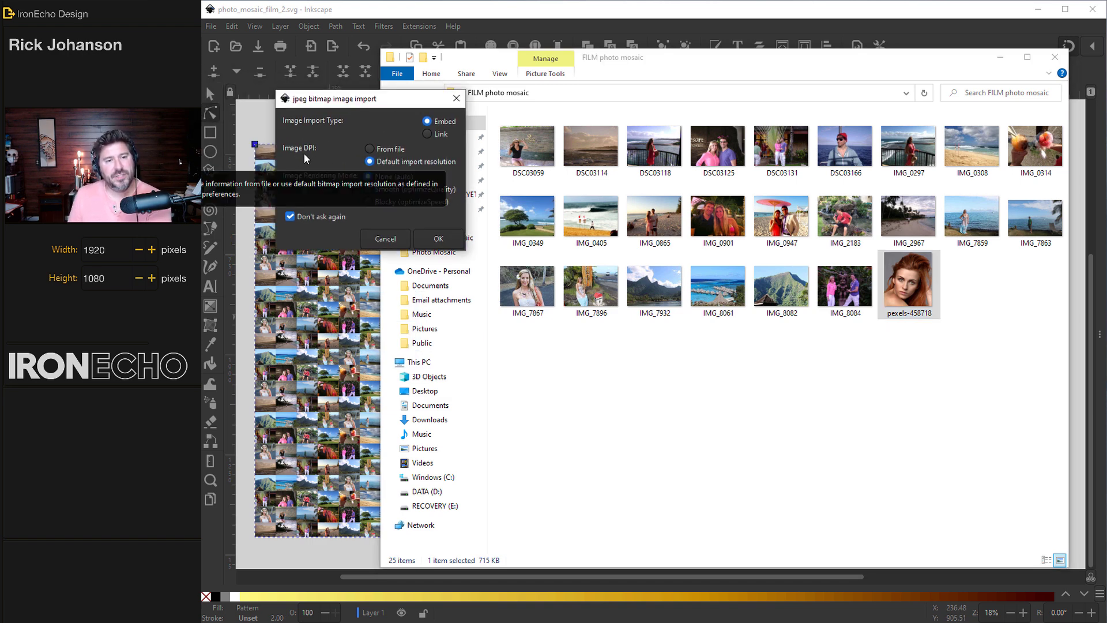
{"action": "left_click", "coordinate": [369, 149]}
{"action": "left_click", "coordinate": [438, 238]}
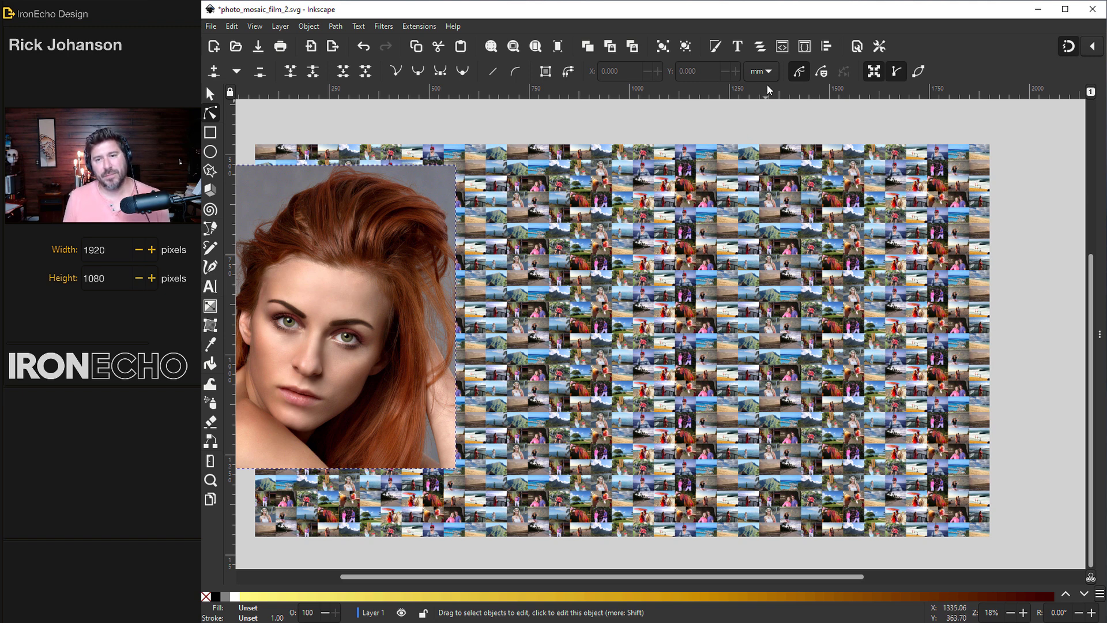
Show the Layers and Objects list with the objects of Layer 1.
{"action": "left_click", "coordinate": [760, 48]}
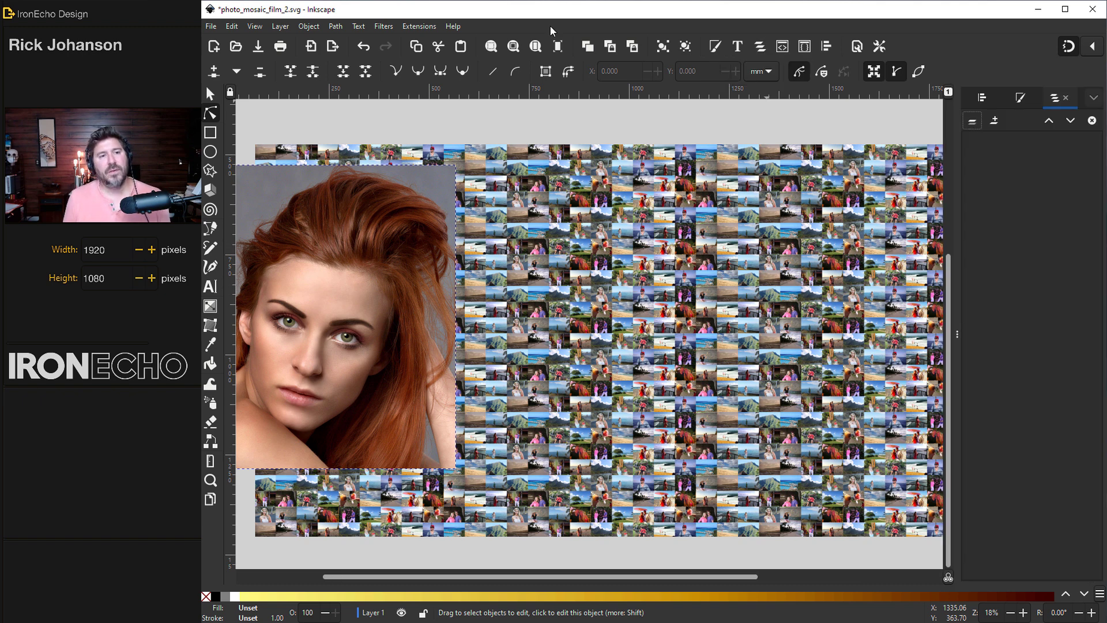
{"action": "left_click", "coordinate": [280, 27]}
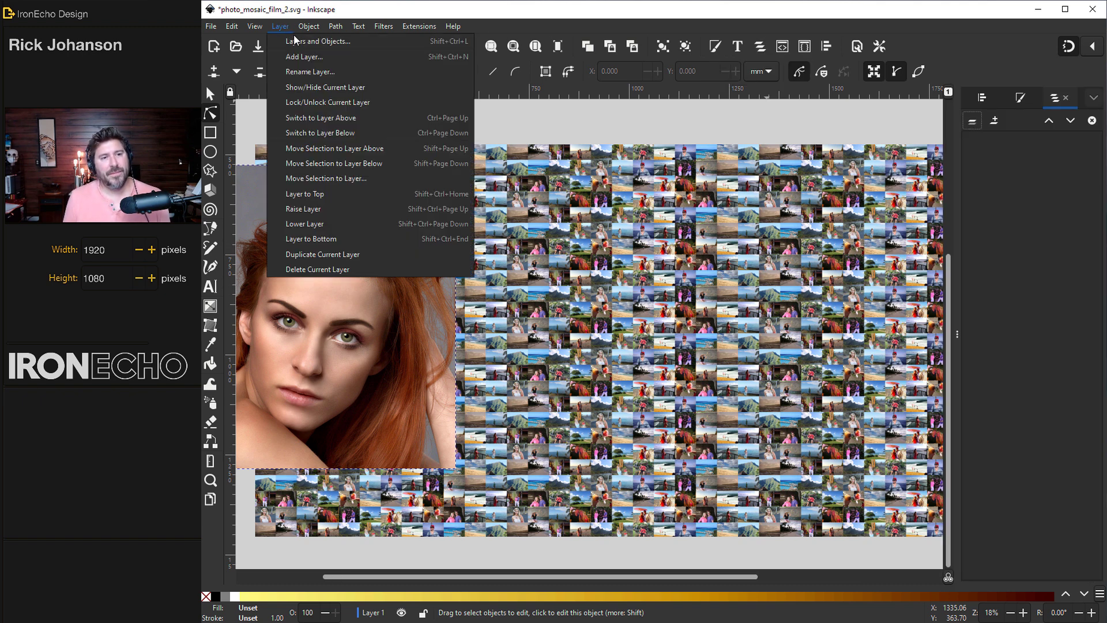
{"action": "left_click", "coordinate": [294, 40]}
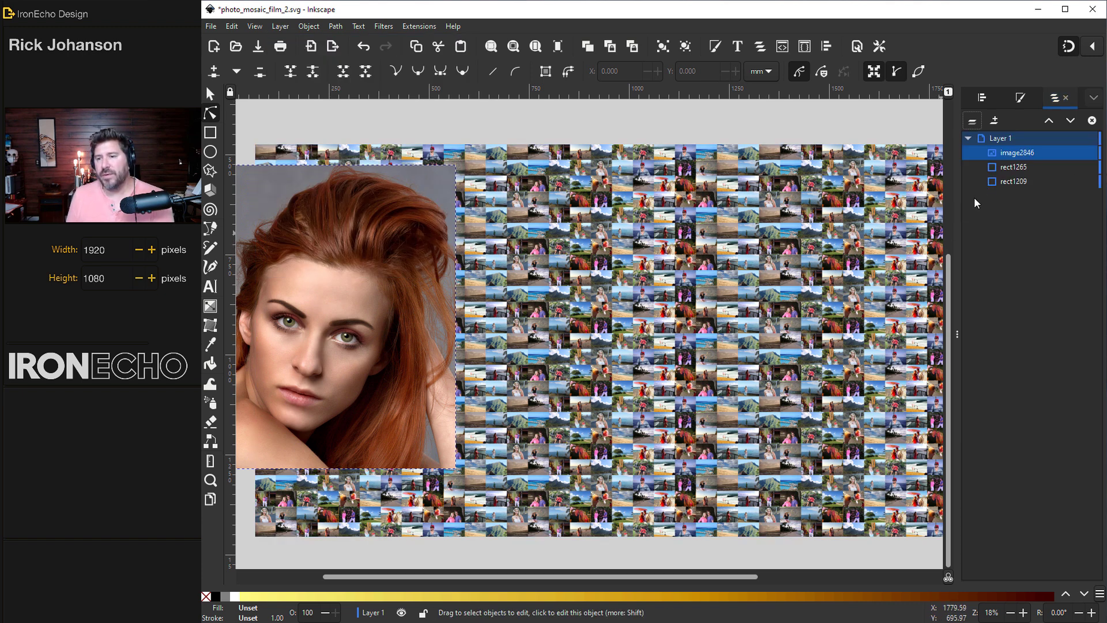
Delete the small original photo pattern strip above the large mosaic rectangle.
{"action": "scroll", "coordinate": [805, 252], "scroll_direction": "up", "scroll_amount": 2}
{"action": "scroll", "coordinate": [805, 252], "scroll_direction": "up", "scroll_amount": 10}
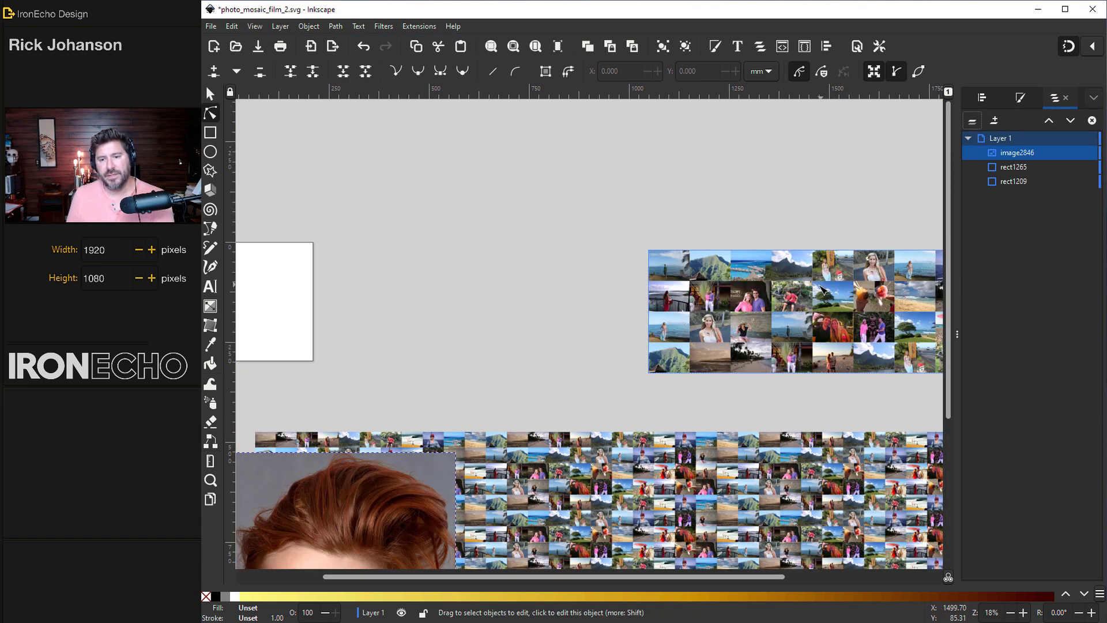
{"action": "key", "text": "s"}
{"action": "key", "text": "Delete"}
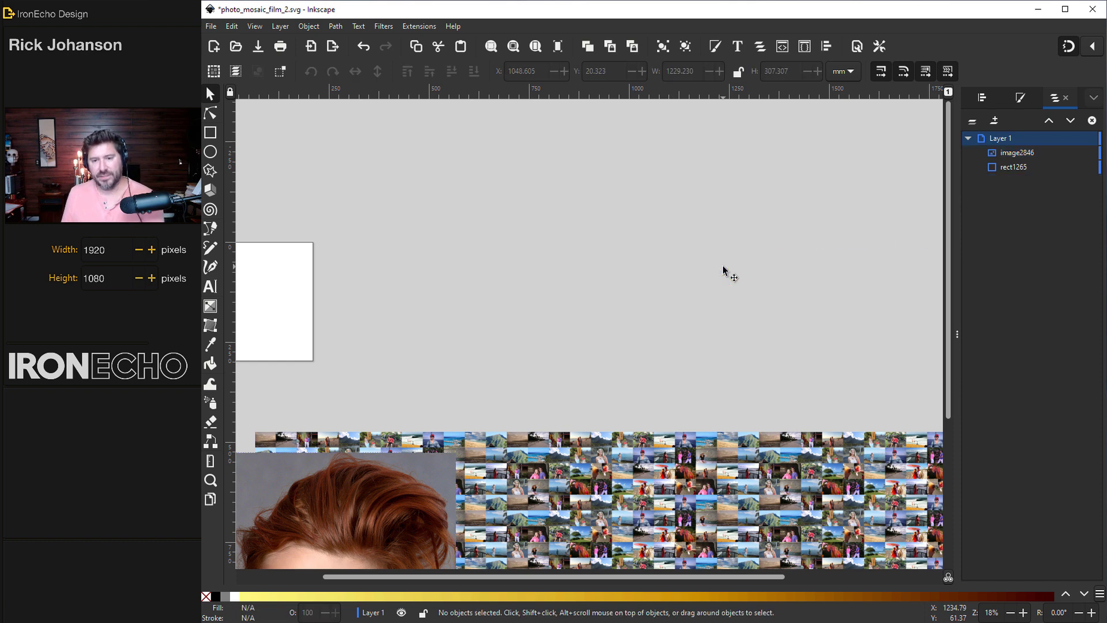
{"action": "scroll", "coordinate": [522, 252], "scroll_direction": "down", "scroll_amount": 12}
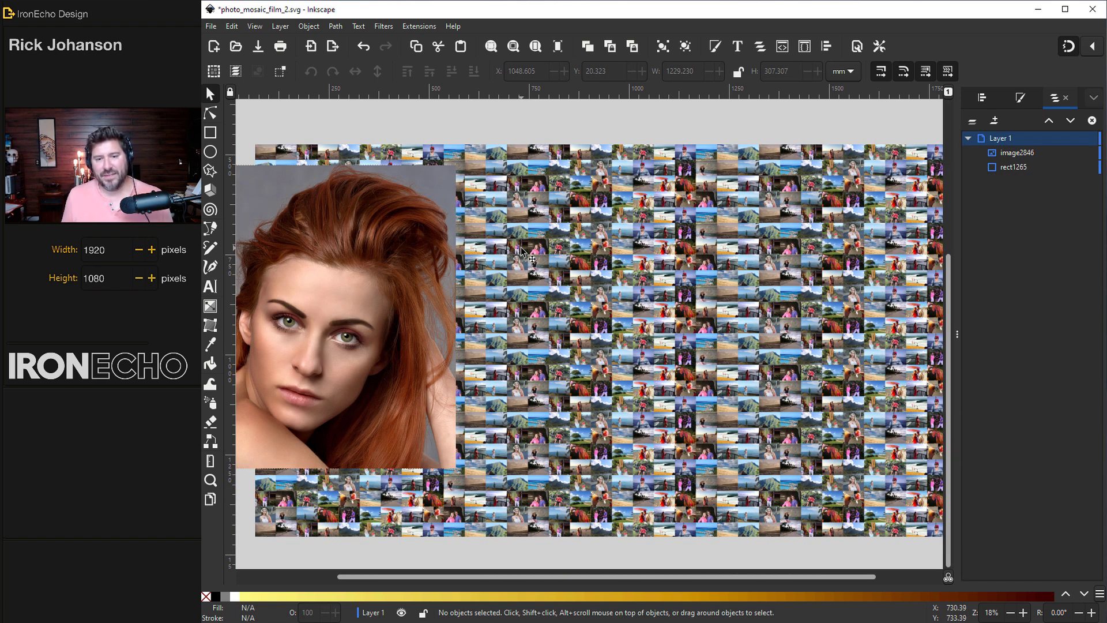
Lower the portrait's opacity to 58.4% and move the portrait fully onto the photo mosaic rectangle.
{"action": "left_click", "coordinate": [410, 297]}
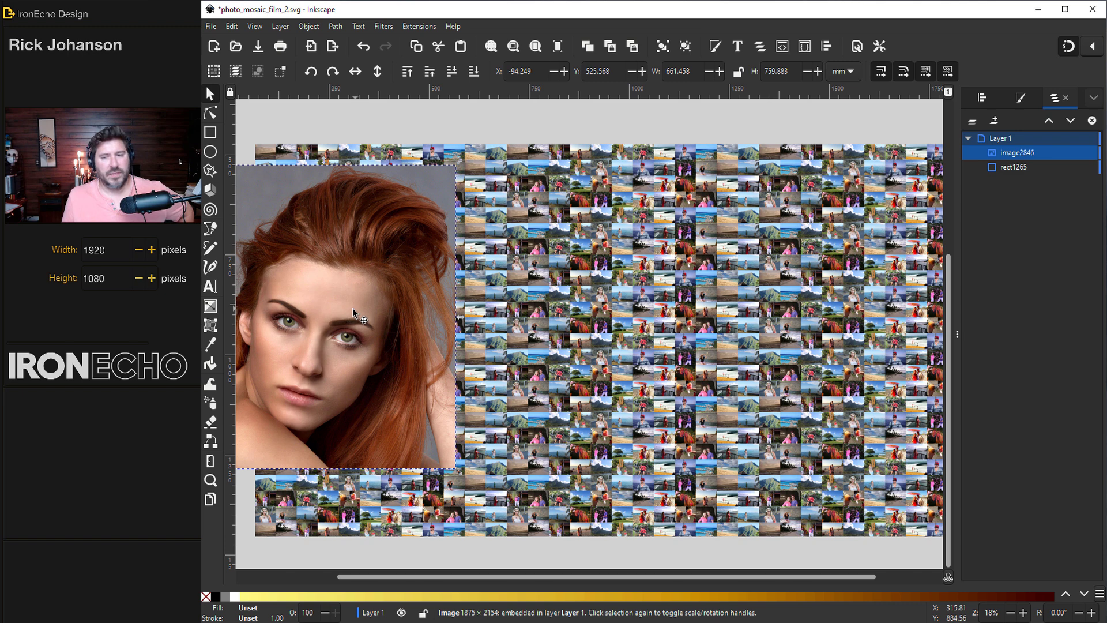
{"action": "left_click", "coordinate": [1019, 99]}
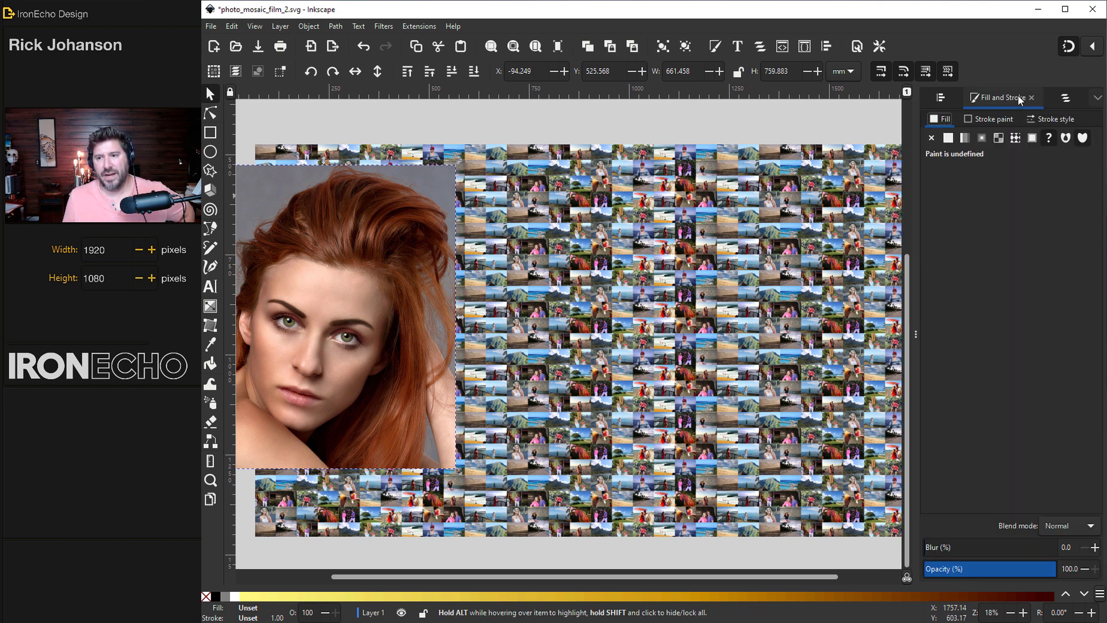
{"action": "left_click", "coordinate": [996, 568]}
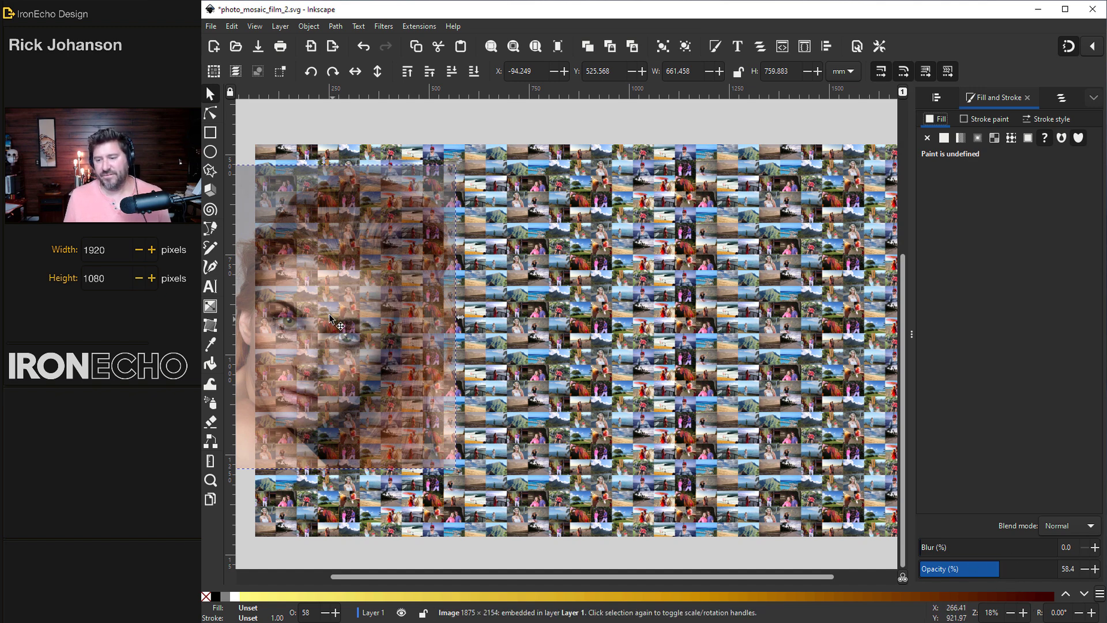
{"action": "left_click_drag", "start_coordinate": [373, 305], "coordinate": [484, 307]}
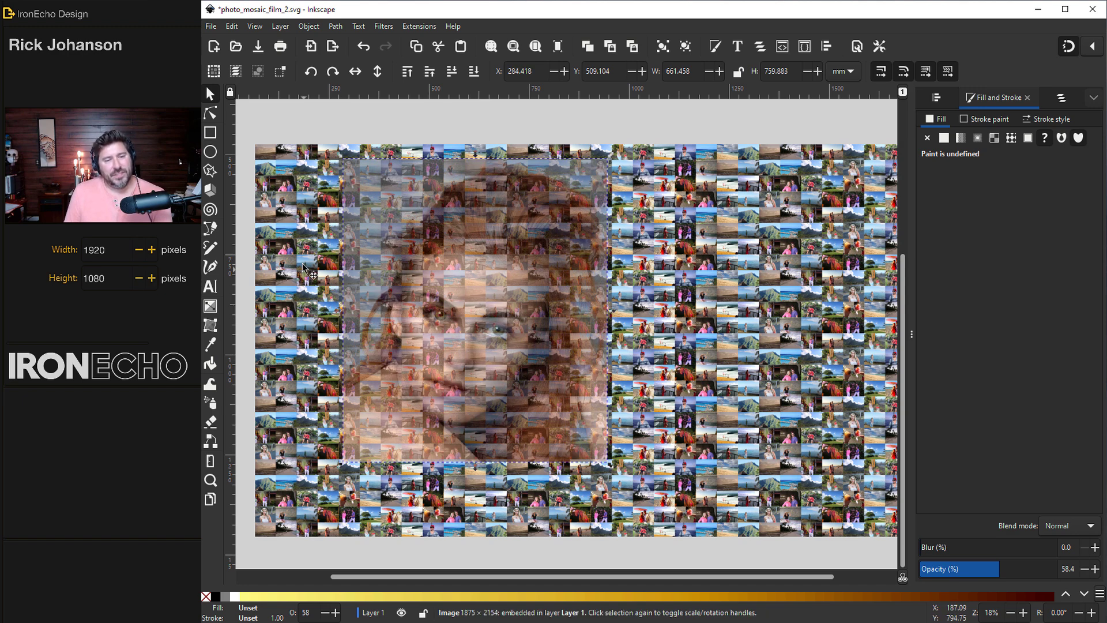
Scale the photo mosaic rectangle down proportionally to about 1056 × 564 mm and position it across the portrait's face.
{"action": "left_click", "coordinate": [283, 227]}
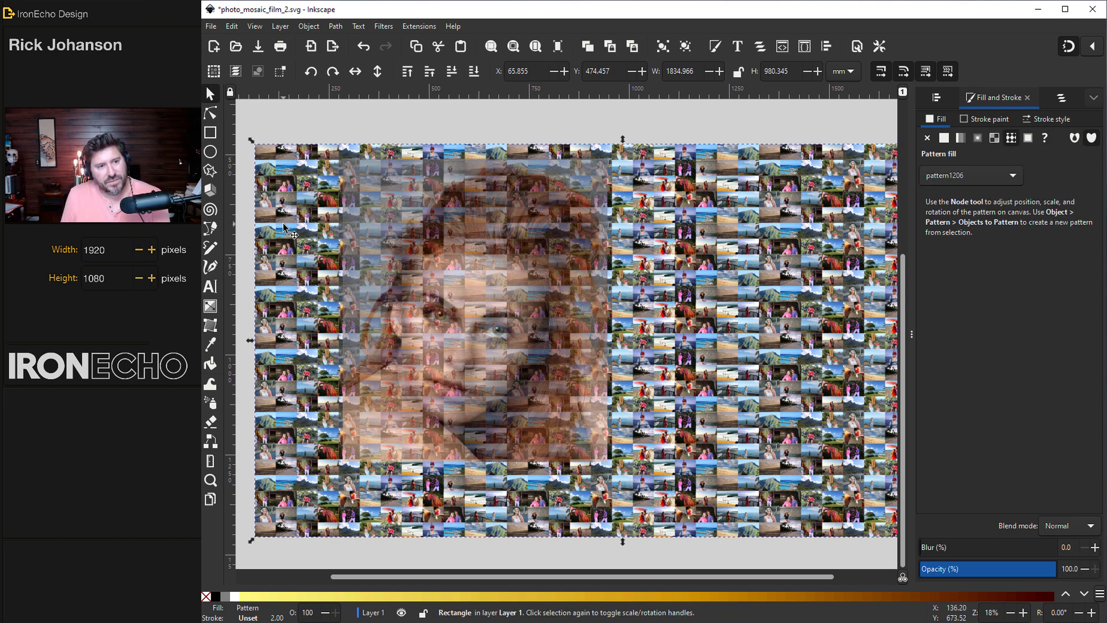
{"action": "left_click_drag", "start_coordinate": [252, 147], "coordinate": [331, 227]}
{"action": "left_click_drag", "start_coordinate": [653, 289], "coordinate": [600, 283]}
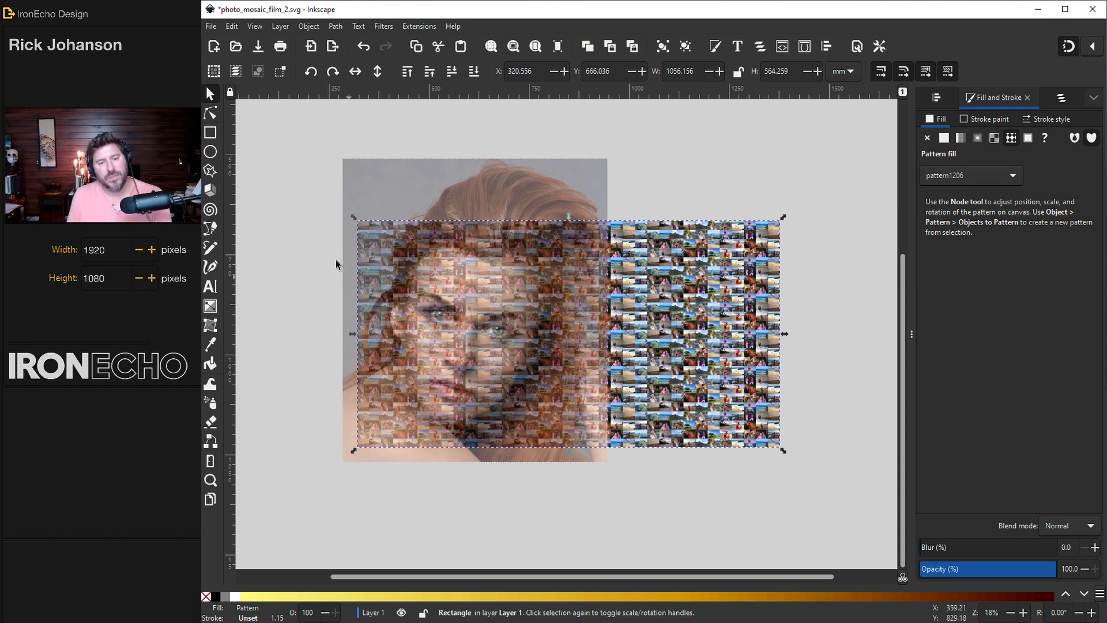
Shift the portrait up and to the left, and nudge it until the eyes line up with individual mosaic photos.
{"action": "scroll", "coordinate": [453, 357], "scroll_direction": "up", "scroll_amount": 3, "text": "ctrl"}
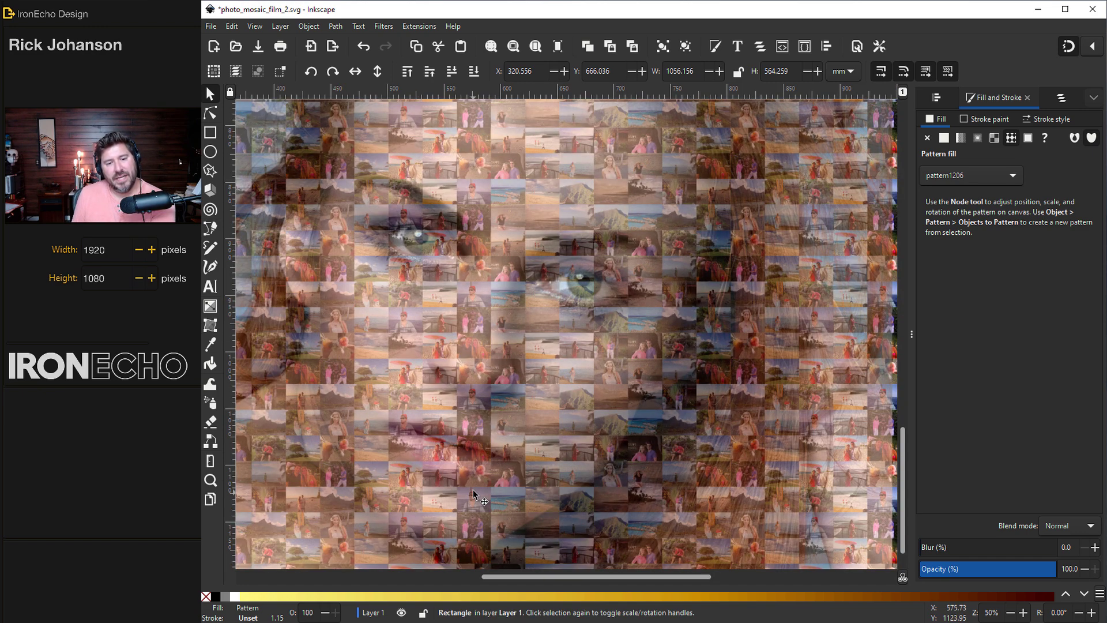
{"action": "left_click", "coordinate": [1062, 97]}
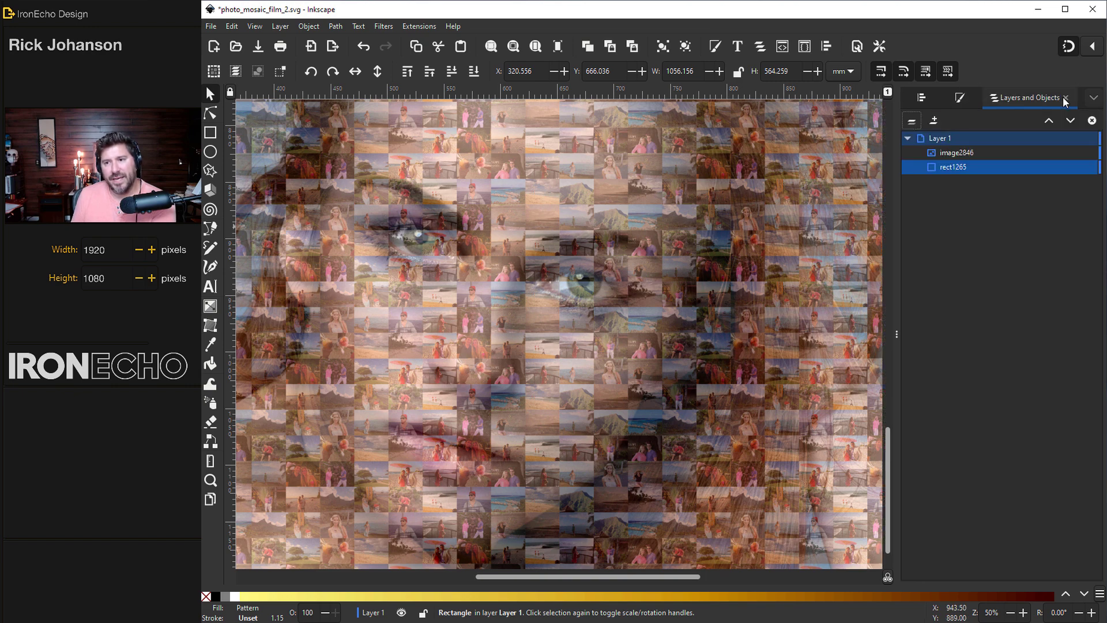
{"action": "left_click", "coordinate": [964, 157]}
{"action": "left_click_drag", "start_coordinate": [563, 328], "coordinate": [509, 294]}
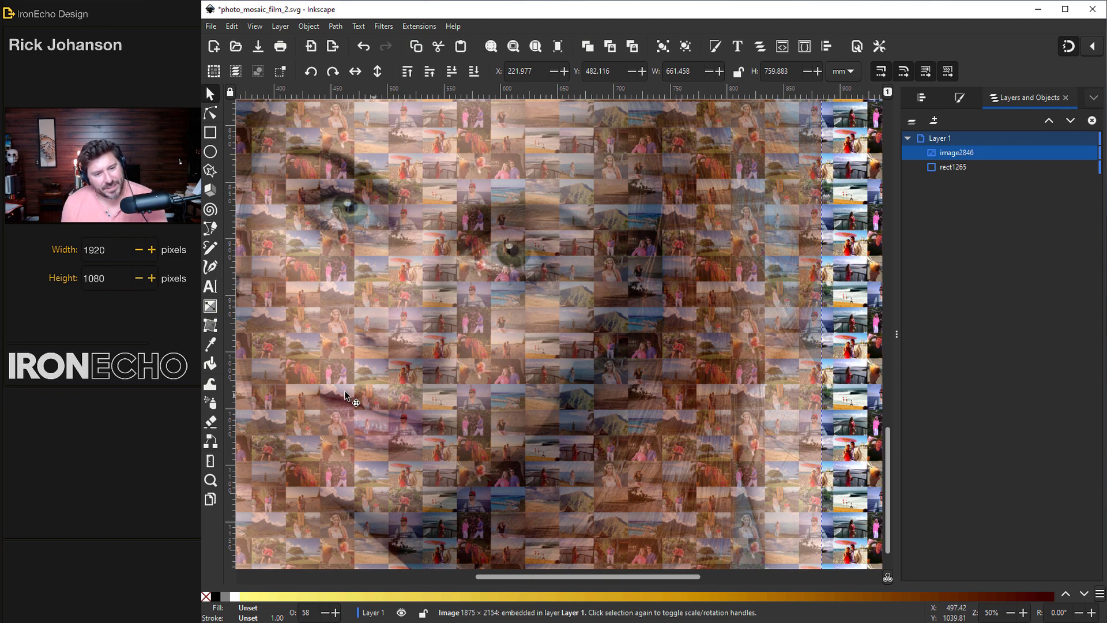
{"action": "key", "text": "Left"}
{"action": "key", "text": "Left"}
{"action": "key", "text": "Left"}
{"action": "key", "text": "Left"}
{"action": "key", "text": "Down"}
{"action": "key", "text": "Down"}
{"action": "key", "text": "Down"}
{"action": "key", "text": "Down"}
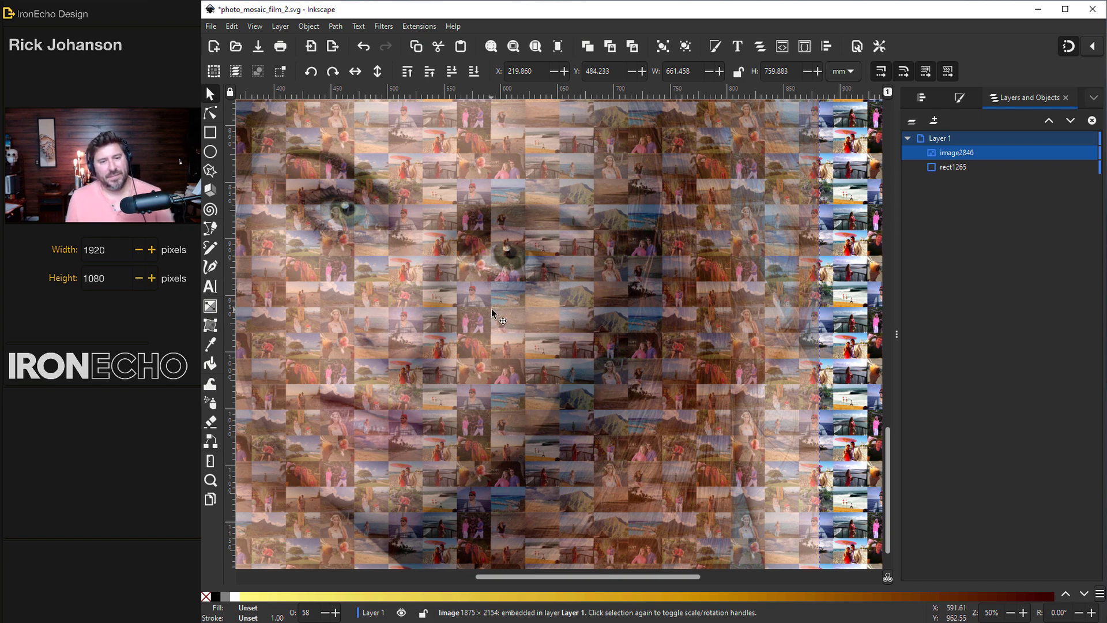
Reorder the stacking so the portrait lies beneath the photo mosaic rectangle.
{"action": "key", "text": "minus"}
{"action": "key", "text": "minus"}
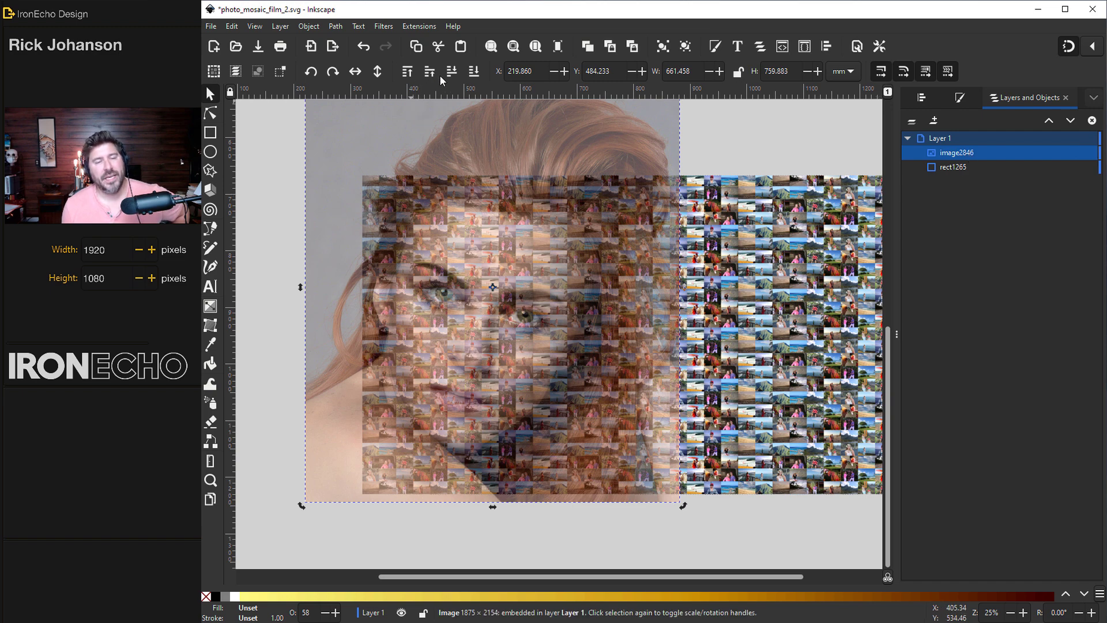
{"action": "left_click", "coordinate": [473, 72]}
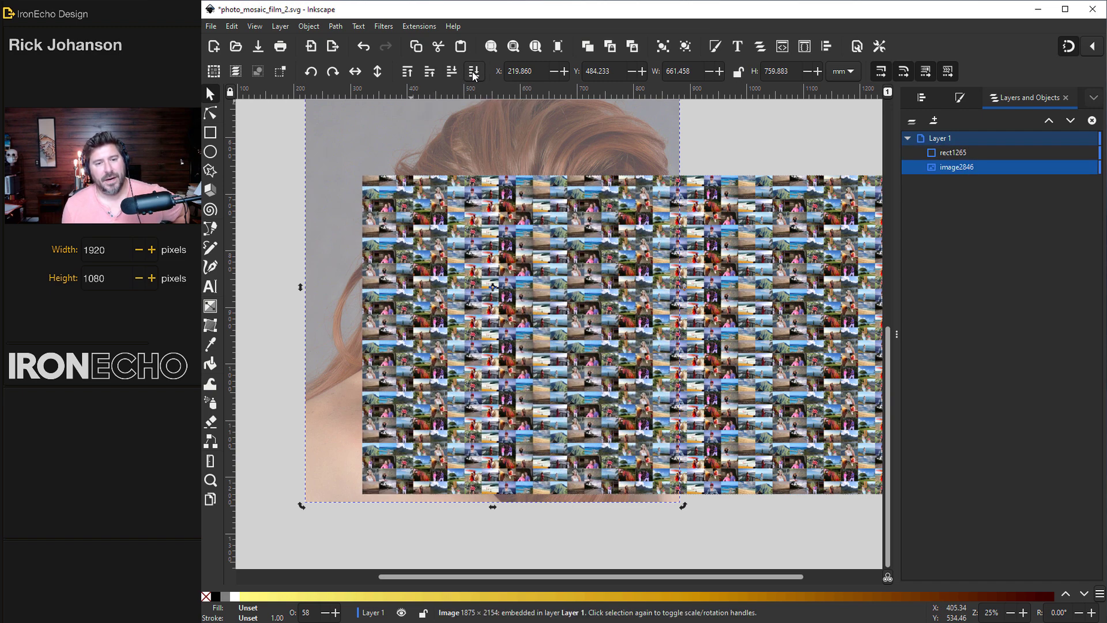
{"action": "left_click", "coordinate": [1049, 120]}
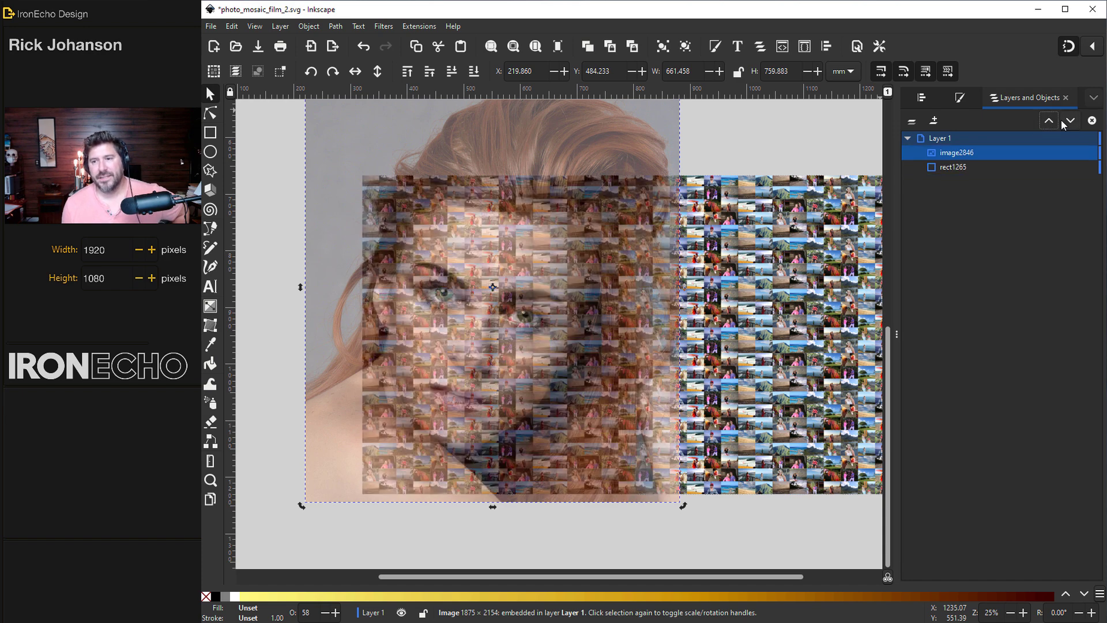
{"action": "left_click", "coordinate": [1060, 119]}
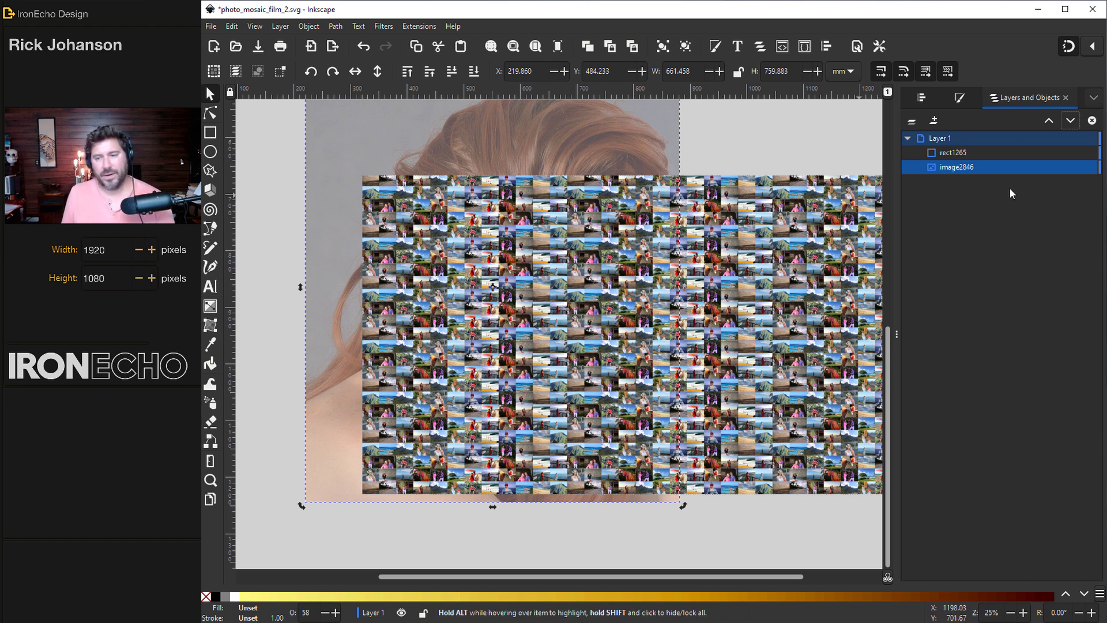
Reduce the opacity of the portrait behind the mosaic to 36.4%.
{"action": "left_click", "coordinate": [343, 143]}
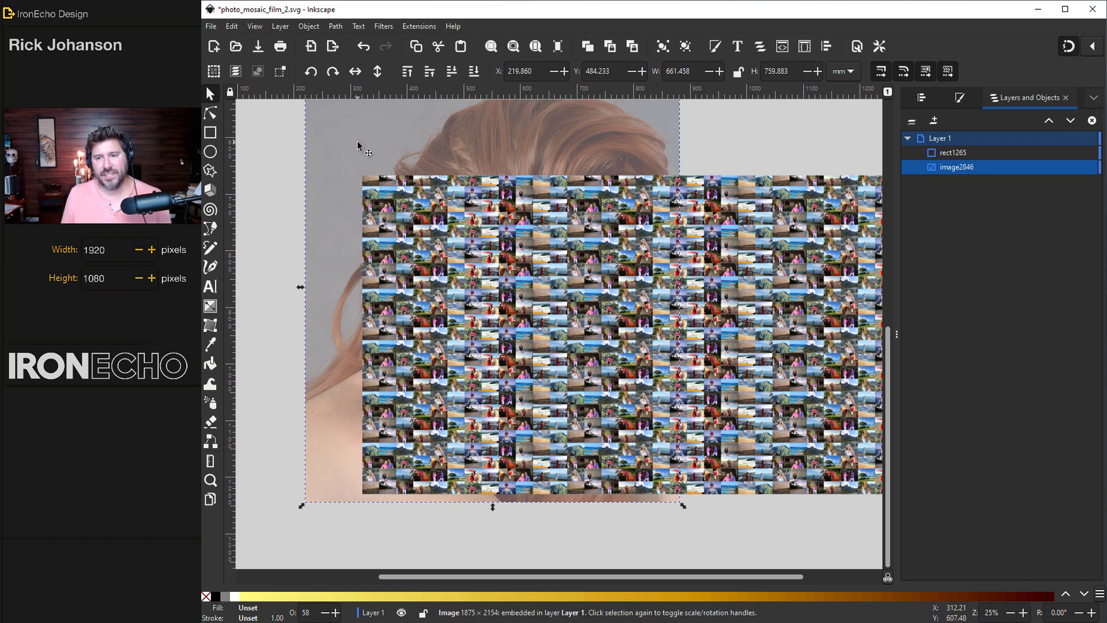
{"action": "left_click", "coordinate": [960, 99]}
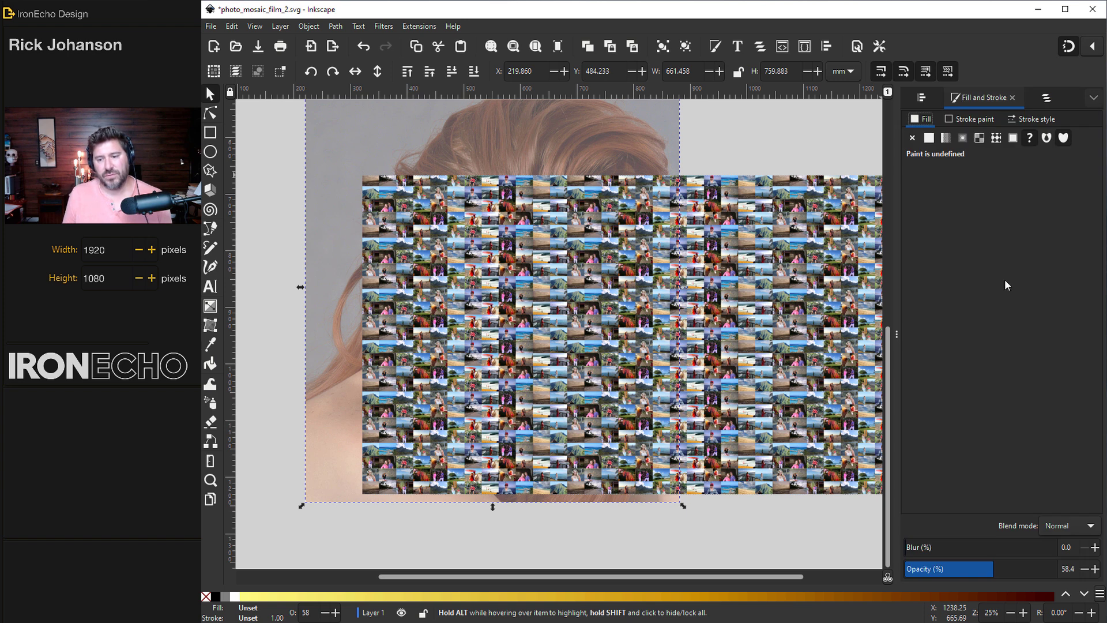
{"action": "left_click_drag", "start_coordinate": [953, 570], "coordinate": [945, 572]}
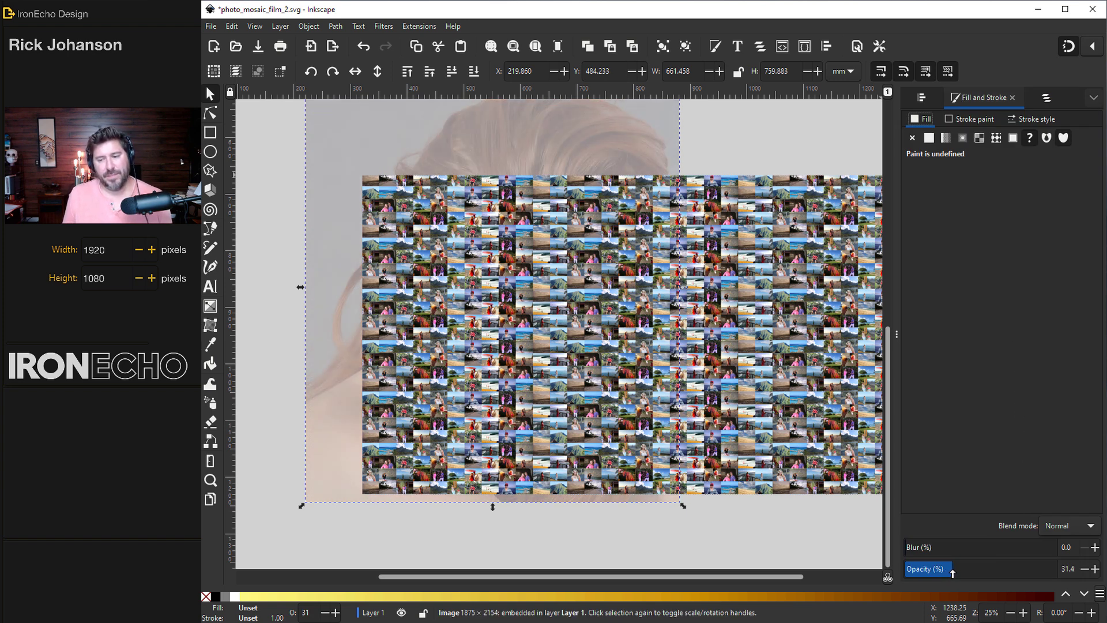
{"action": "left_click_drag", "start_coordinate": [954, 572], "coordinate": [959, 570]}
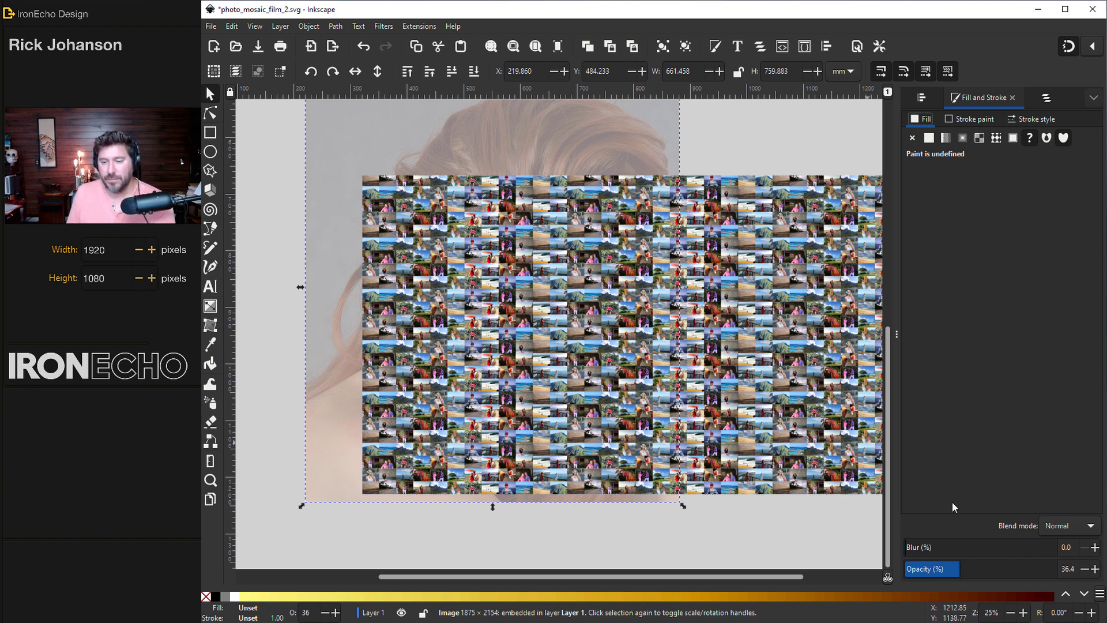
Rename the photo mosaic rectangle in the object list as source images 1.
{"action": "left_click", "coordinate": [1047, 102]}
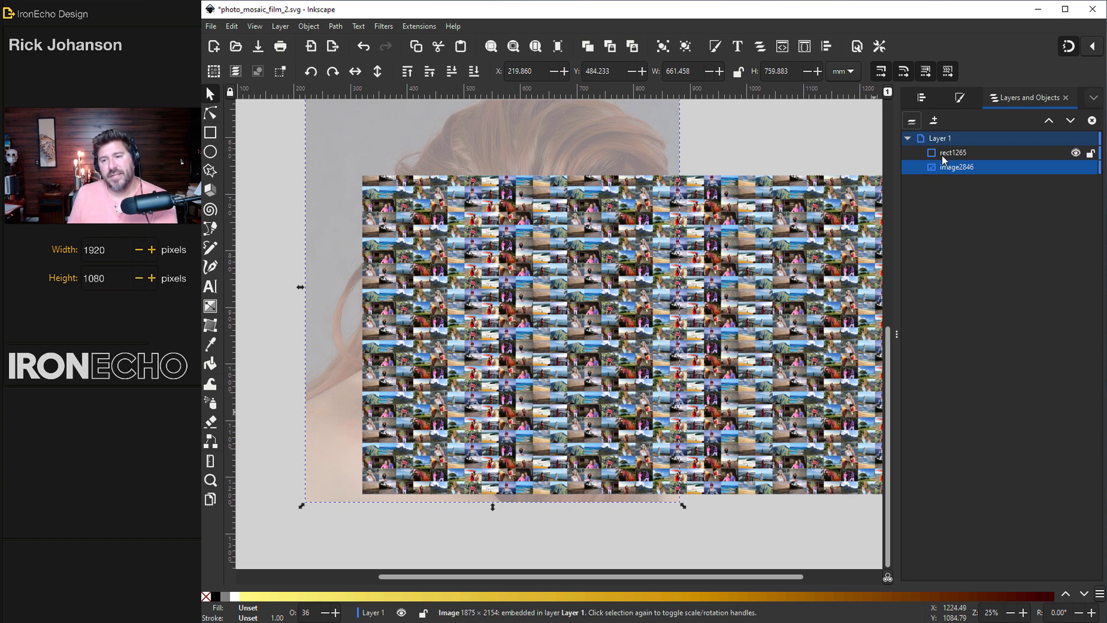
{"action": "left_click", "coordinate": [958, 151]}
{"action": "left_click", "coordinate": [958, 151]}
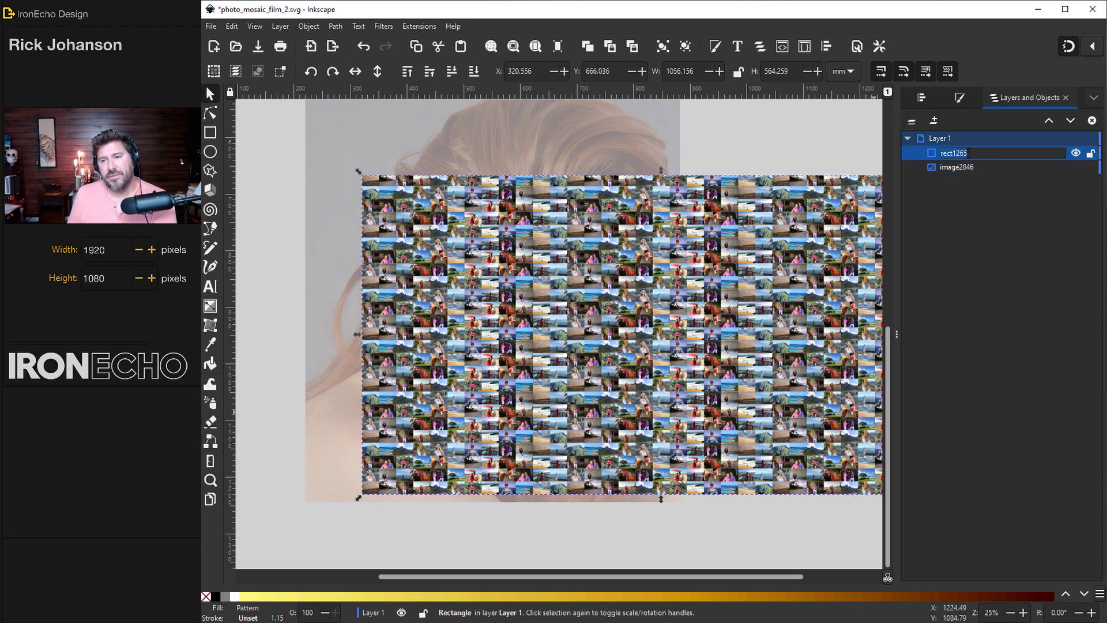
{"action": "type", "text": "sourc"}
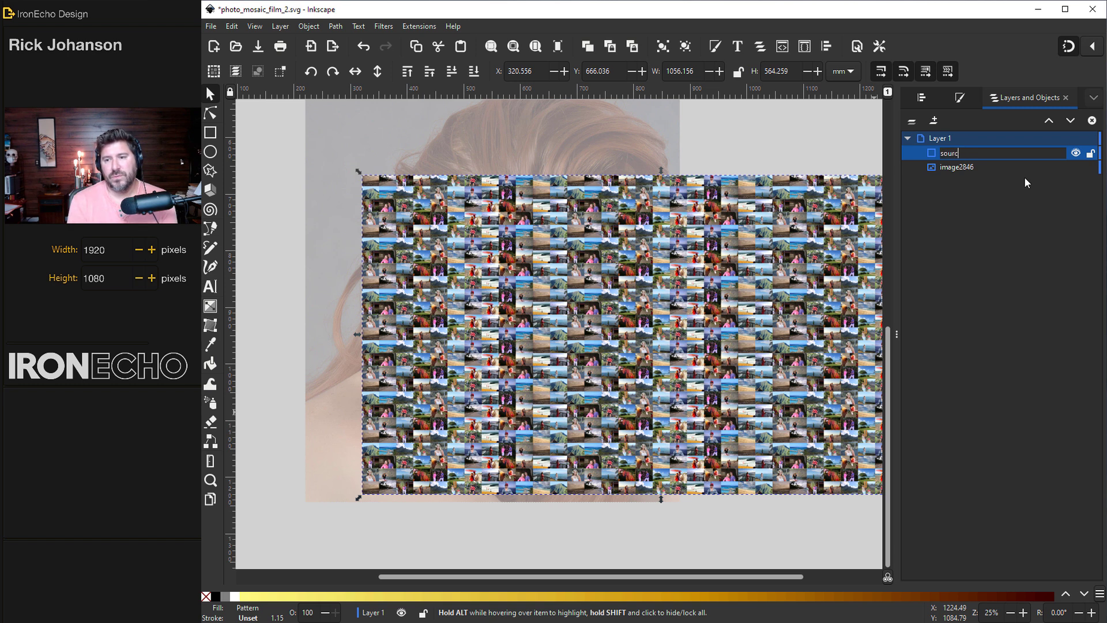
{"action": "type", "text": "e image"}
{"action": "key", "text": "Return"}
Change the blend mode of source images 1 so it blends with the portrait underneath.
{"action": "left_click", "coordinate": [963, 98]}
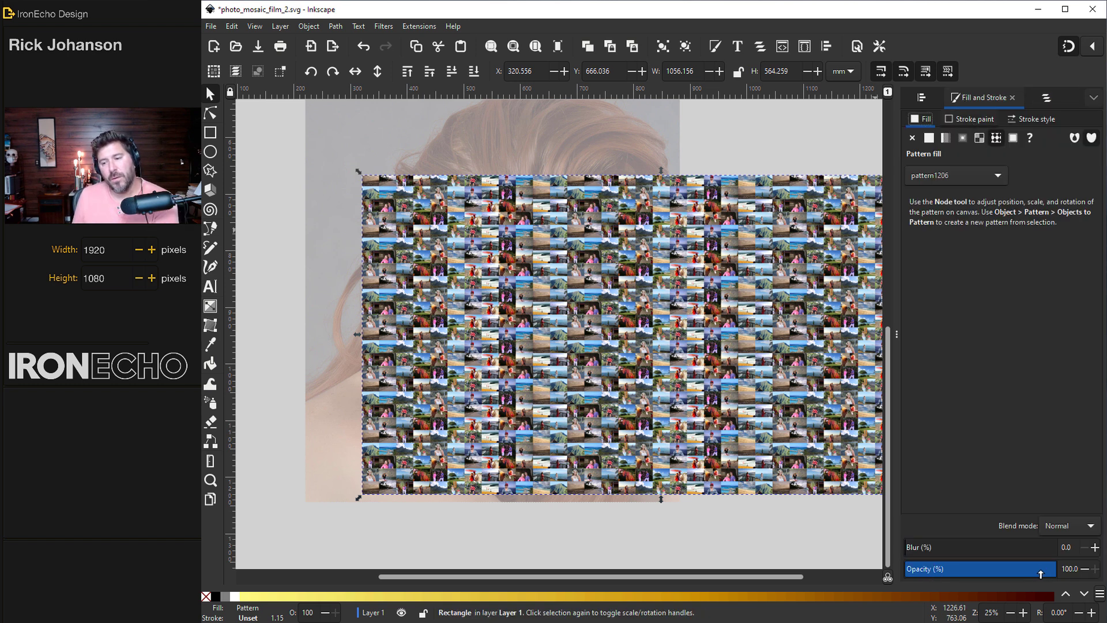
{"action": "left_click", "coordinate": [1051, 526]}
{"action": "left_click", "coordinate": [1064, 597]}
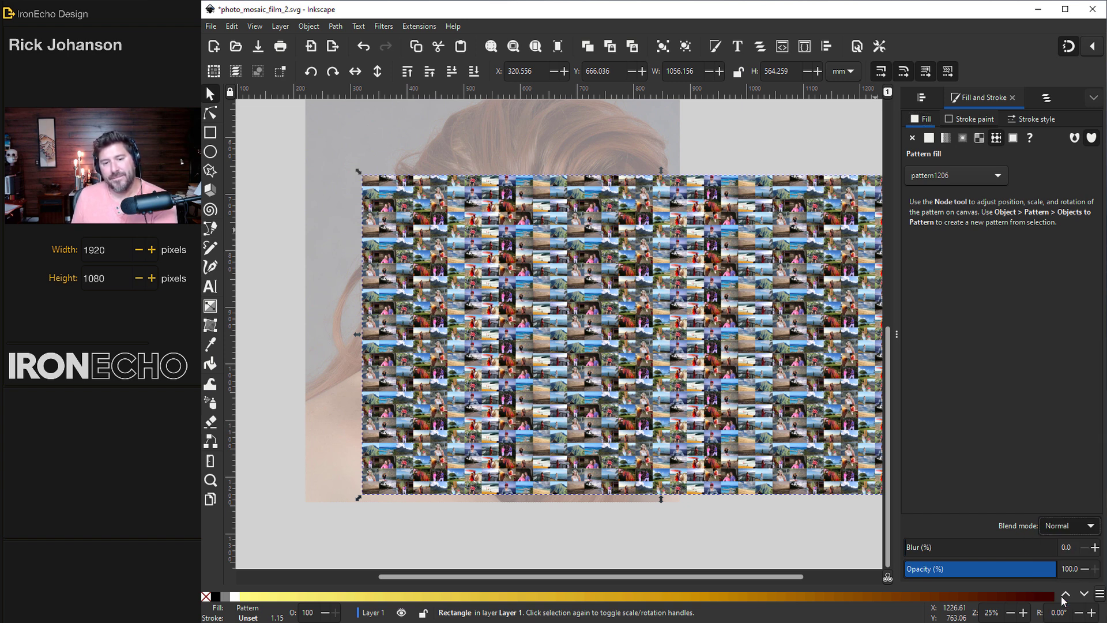
Duplicate the portrait beneath source images 1, placing the copy on top of the stack.
{"action": "left_click", "coordinate": [1047, 98]}
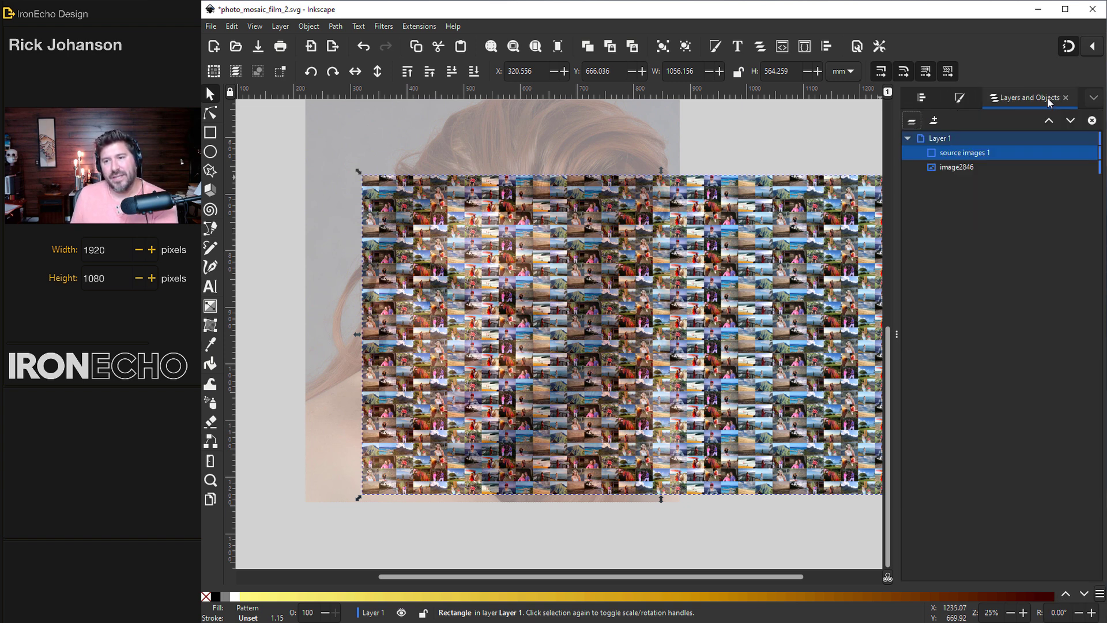
{"action": "left_click", "coordinate": [964, 167]}
{"action": "right_click", "coordinate": [964, 168]}
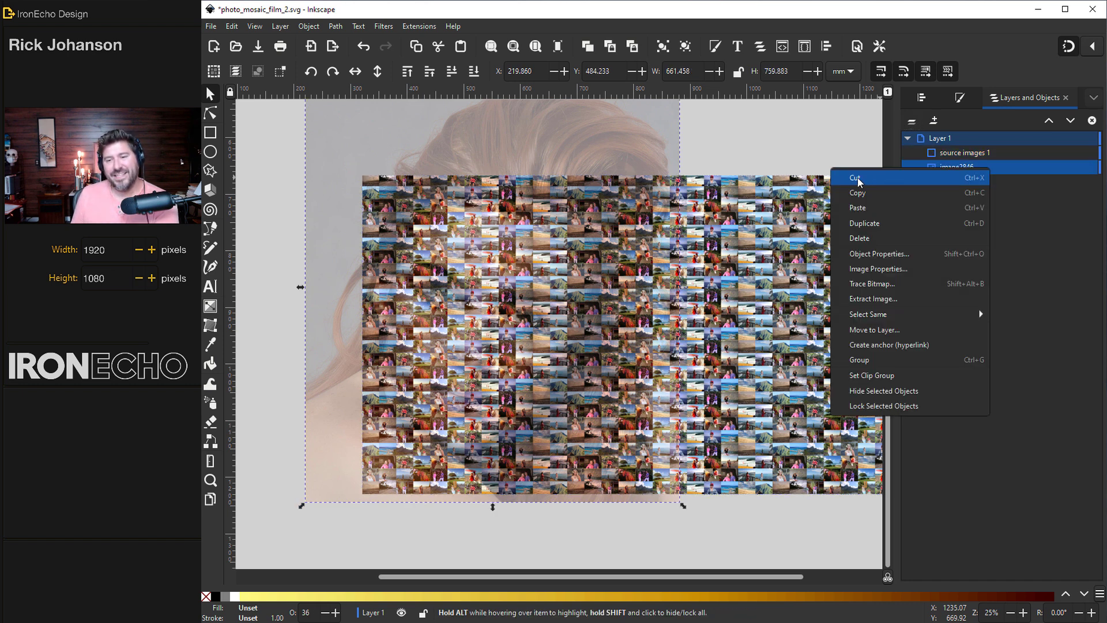
{"action": "left_click", "coordinate": [865, 223]}
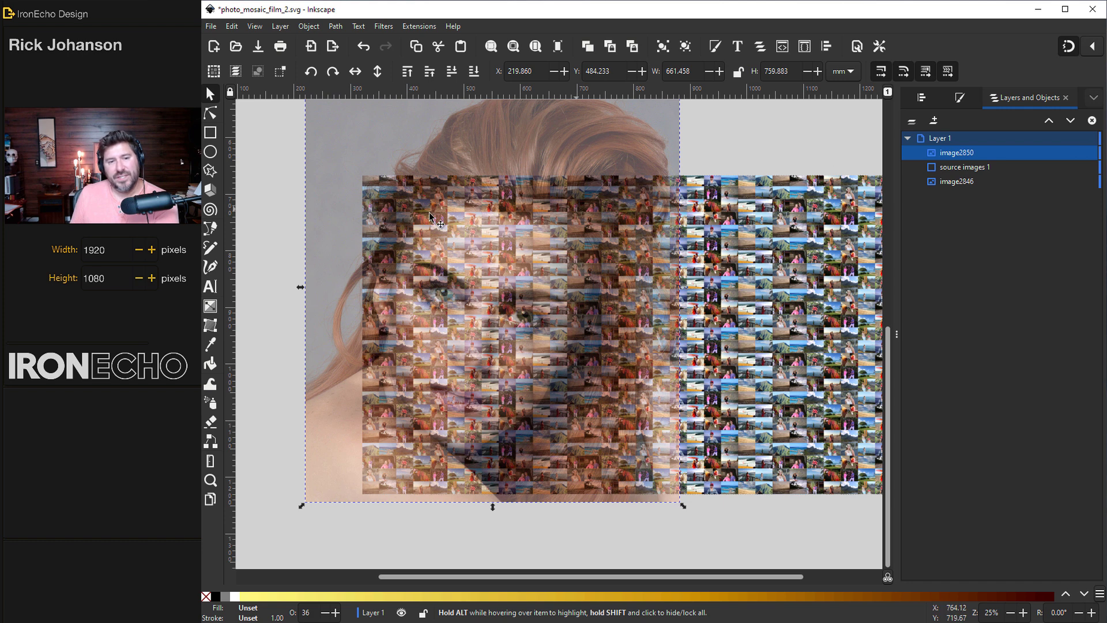
Rename the upper portrait copy as top image and the lower portrait as bottom image.
{"action": "double_click", "coordinate": [960, 156]}
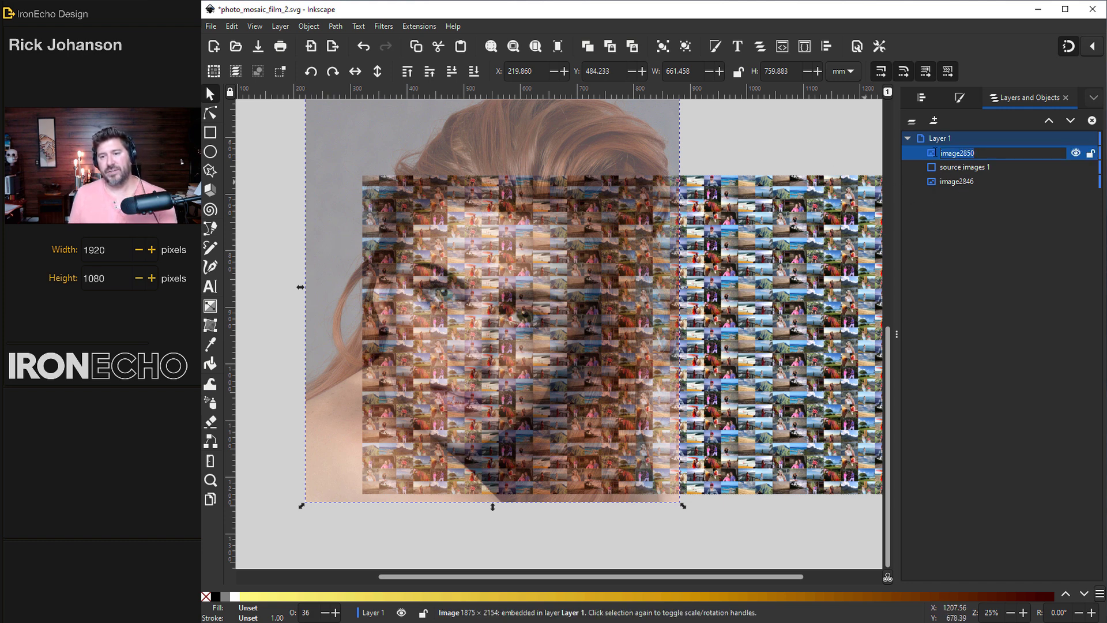
{"action": "type", "text": "top image"}
{"action": "key", "text": "Tab"}
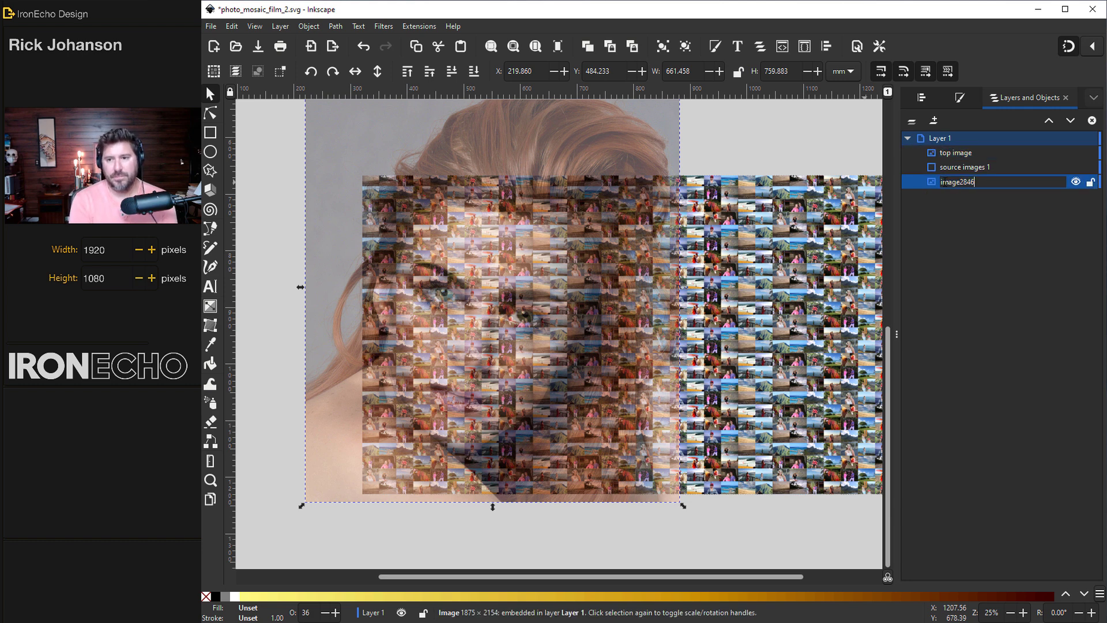
{"action": "type", "text": "bottom image"}
Set top image to 100% opacity with the Overlay blend mode.
{"action": "left_click", "coordinate": [949, 153]}
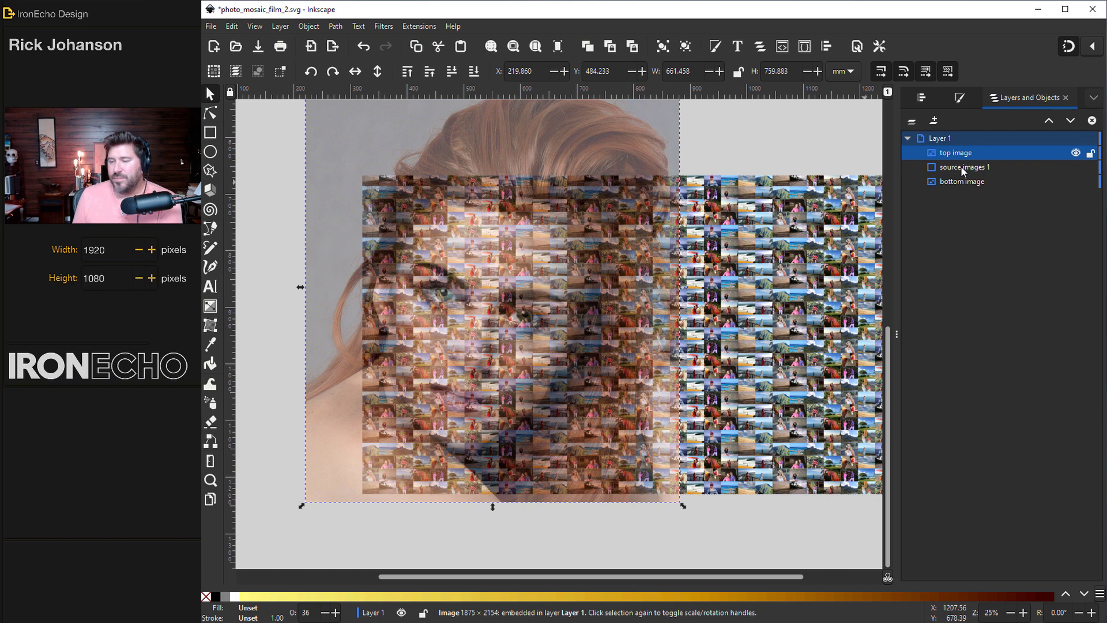
{"action": "left_click", "coordinate": [958, 99]}
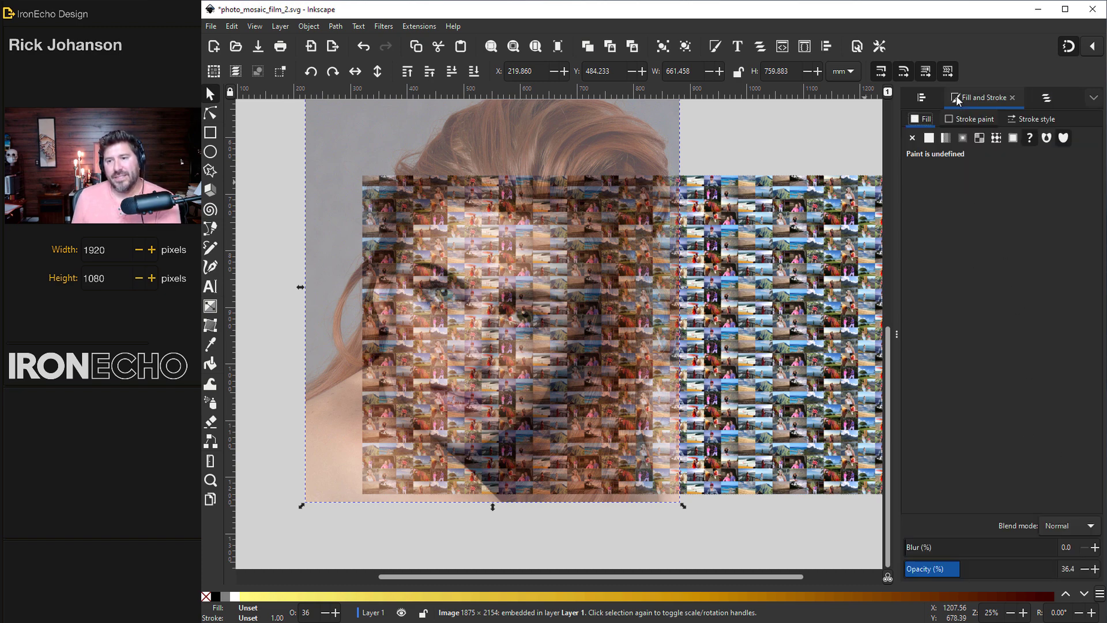
{"action": "left_click_drag", "start_coordinate": [948, 574], "coordinate": [1055, 571]}
{"action": "left_click", "coordinate": [1057, 525]}
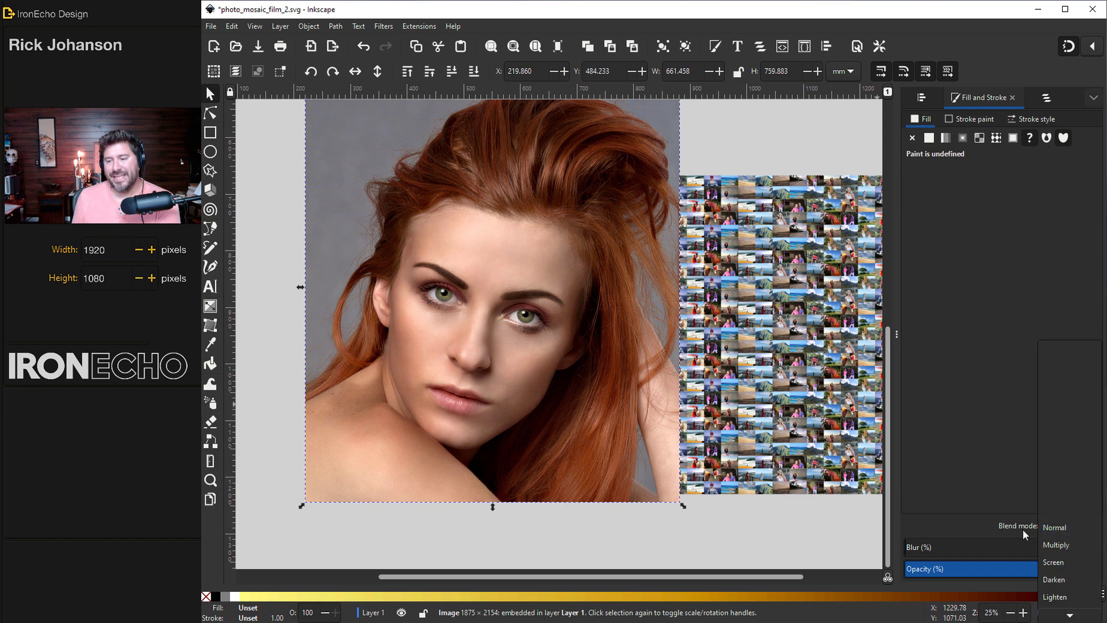
{"action": "left_click", "coordinate": [1061, 597]}
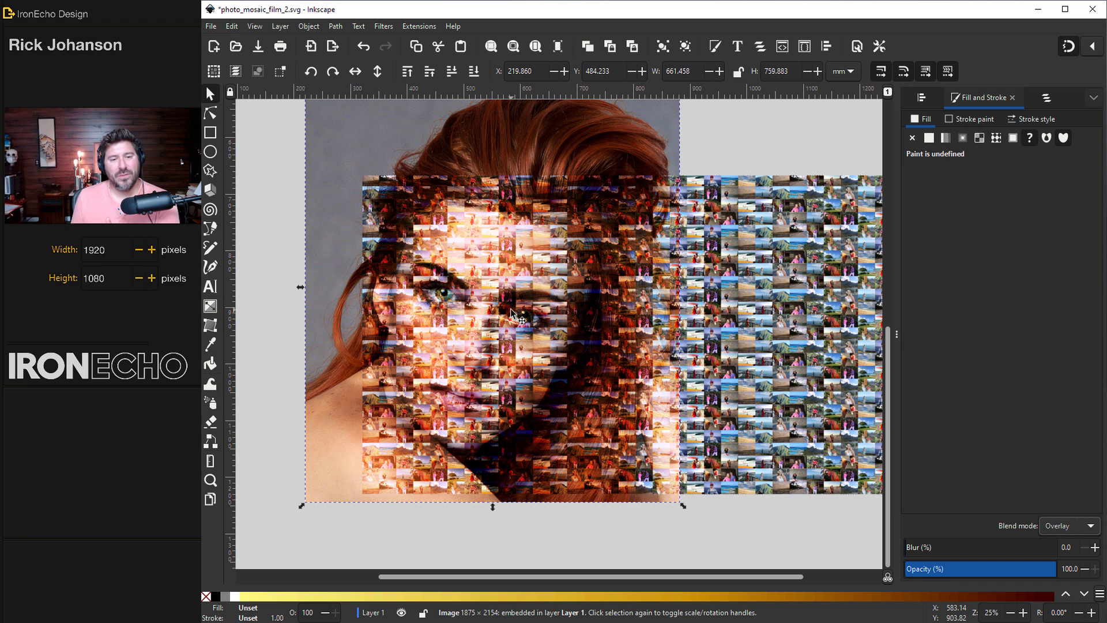
Duplicate source images 1, placing the copy above top image in the layer stack.
{"action": "left_click", "coordinate": [1041, 99]}
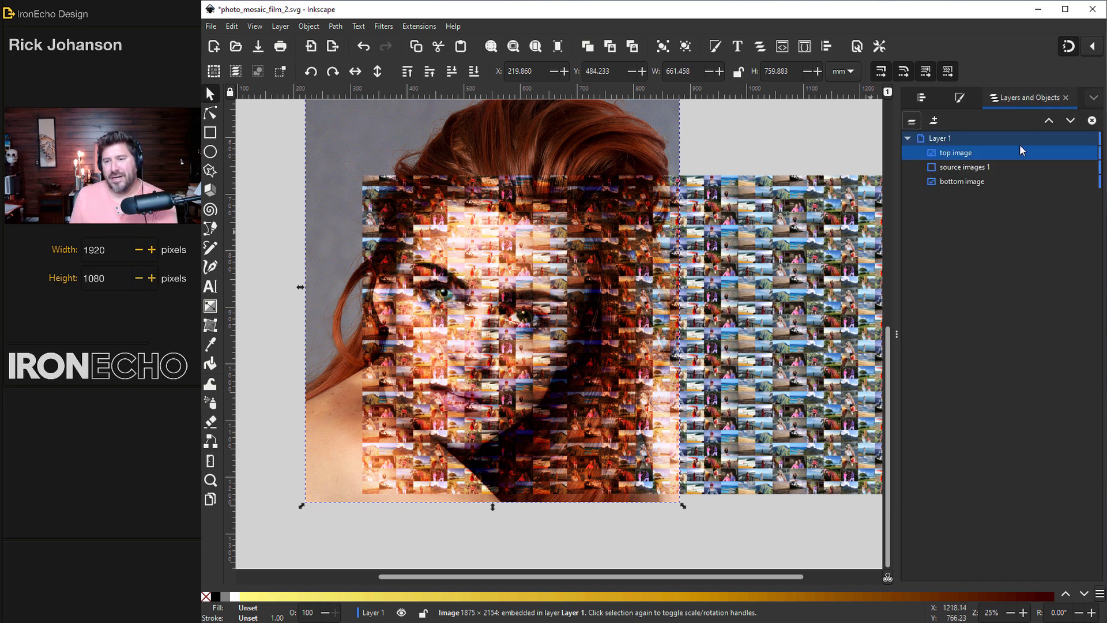
{"action": "left_click", "coordinate": [978, 168]}
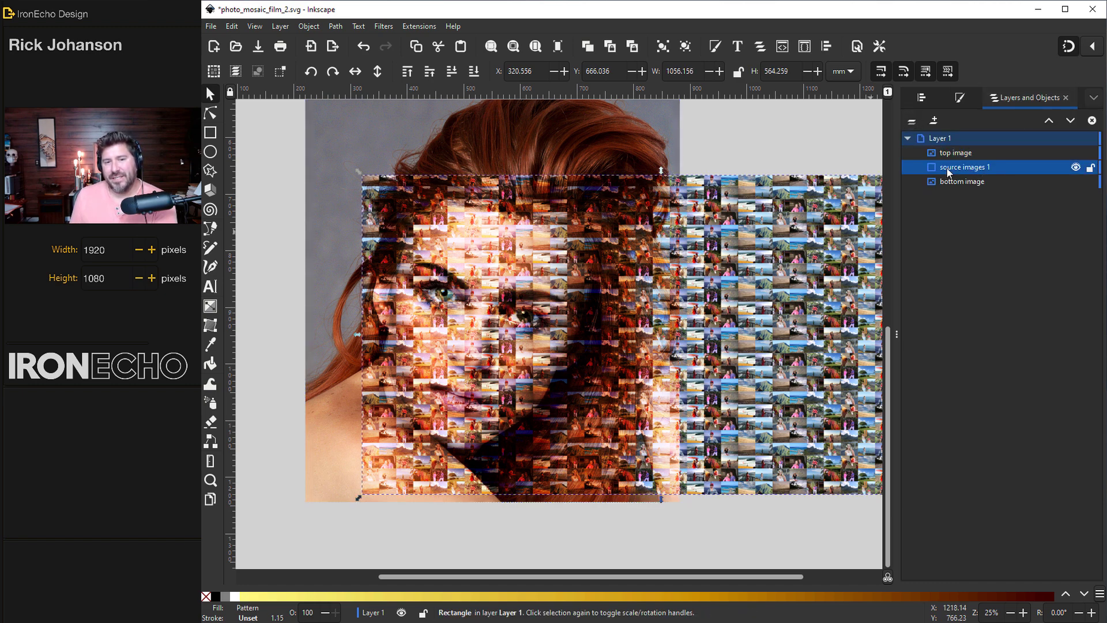
{"action": "right_click", "coordinate": [974, 168]}
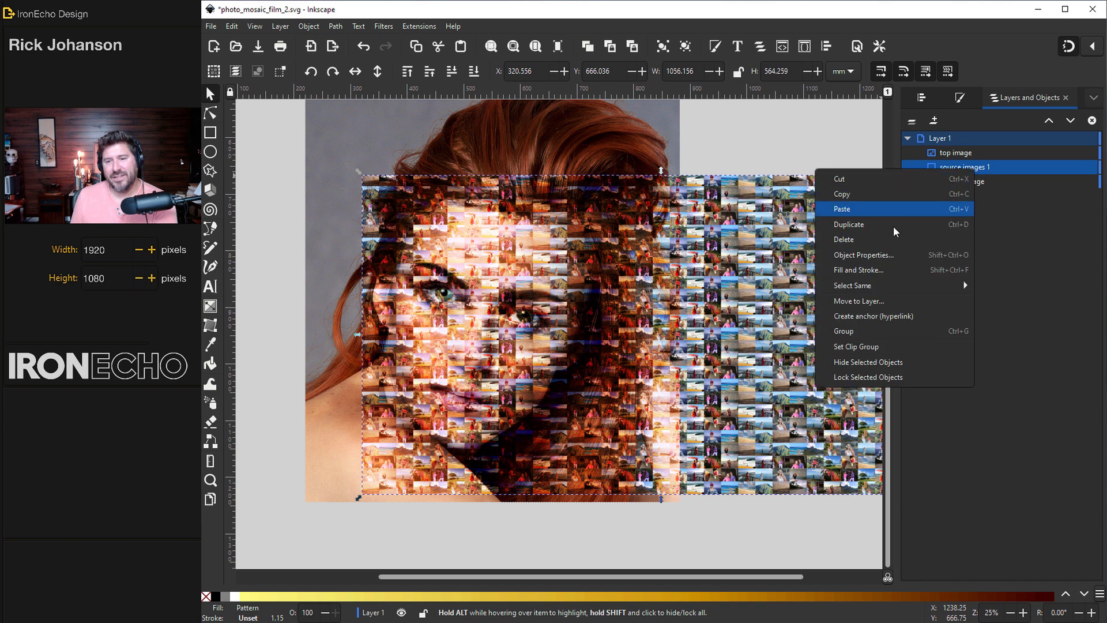
{"action": "left_click", "coordinate": [866, 225]}
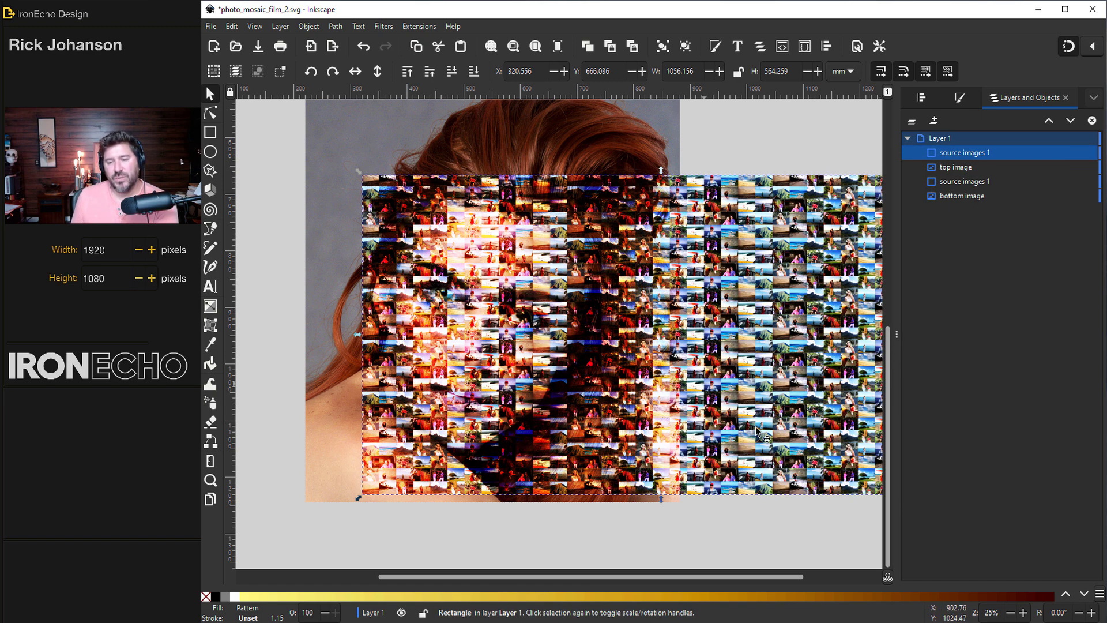
Set the upper source images 1 copy to about 17% opacity with the Darken blend mode.
{"action": "left_click", "coordinate": [964, 106]}
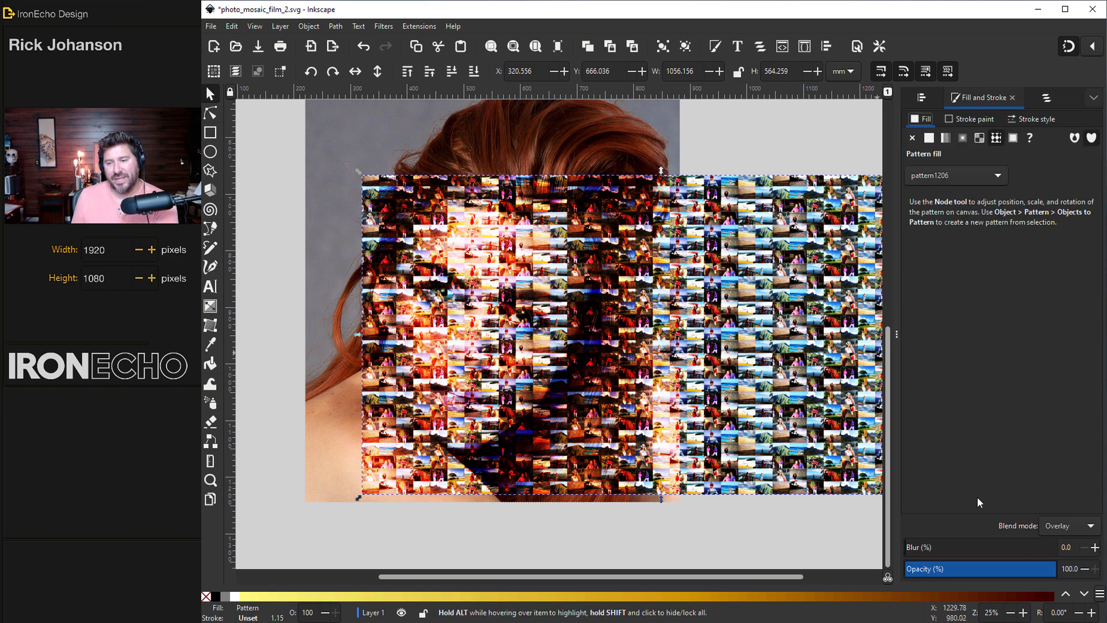
{"action": "left_click", "coordinate": [929, 569]}
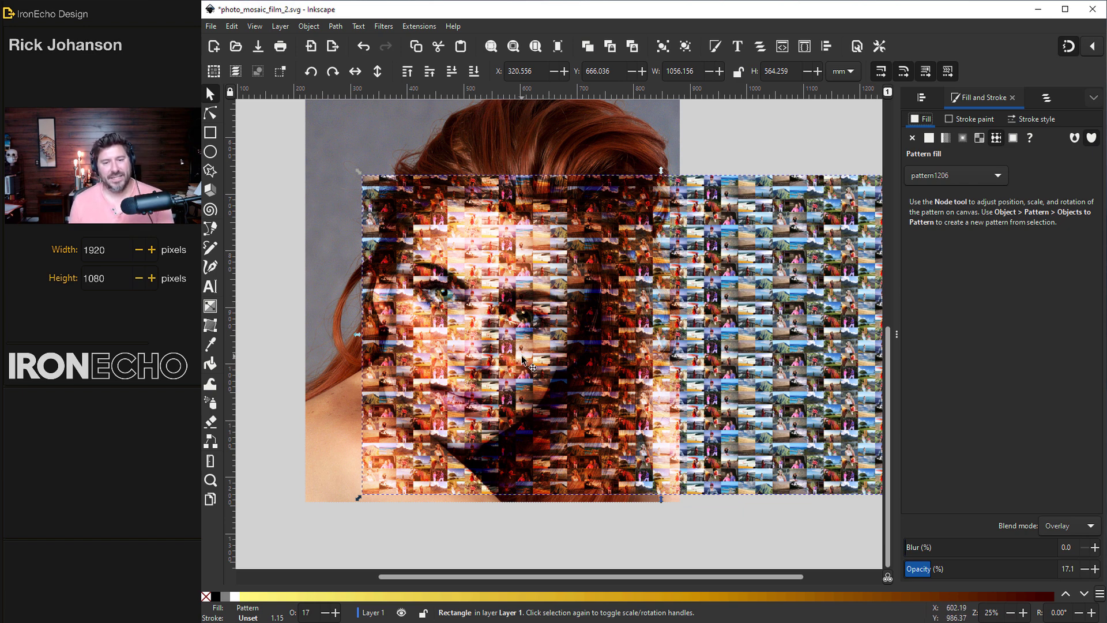
{"action": "scroll", "coordinate": [520, 361], "scroll_direction": "up", "scroll_amount": 1}
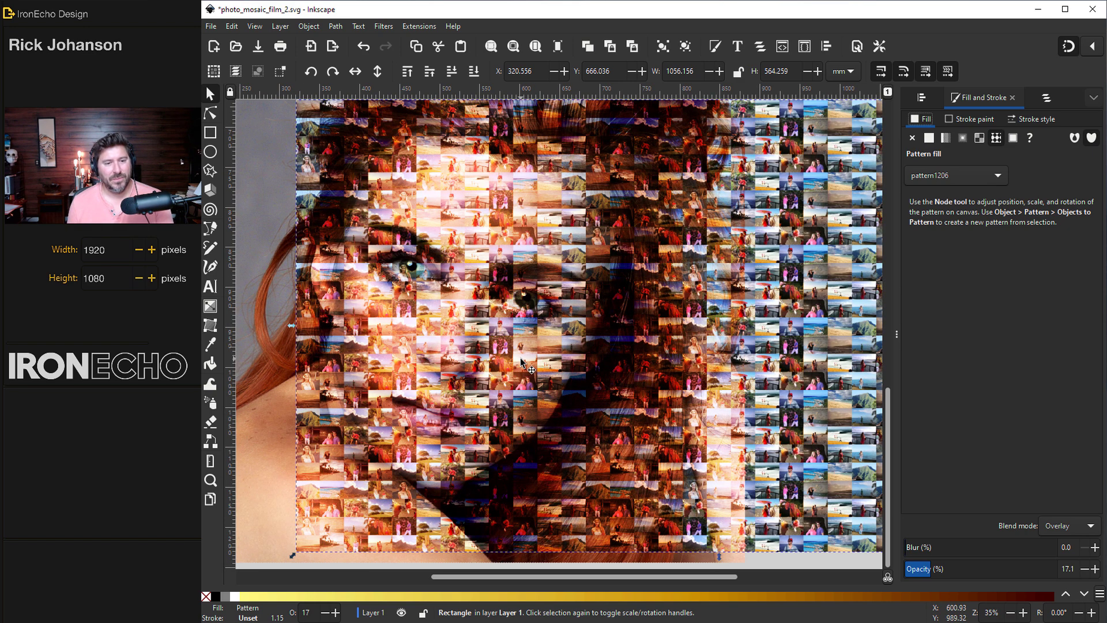
{"action": "left_click", "coordinate": [1064, 527]}
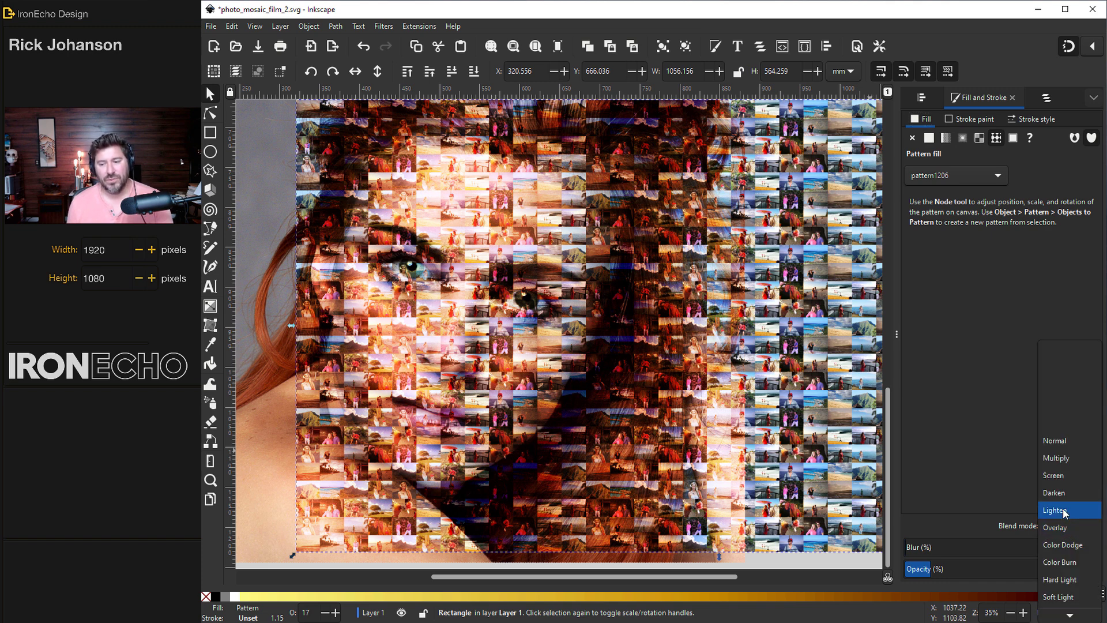
{"action": "left_click", "coordinate": [1061, 497]}
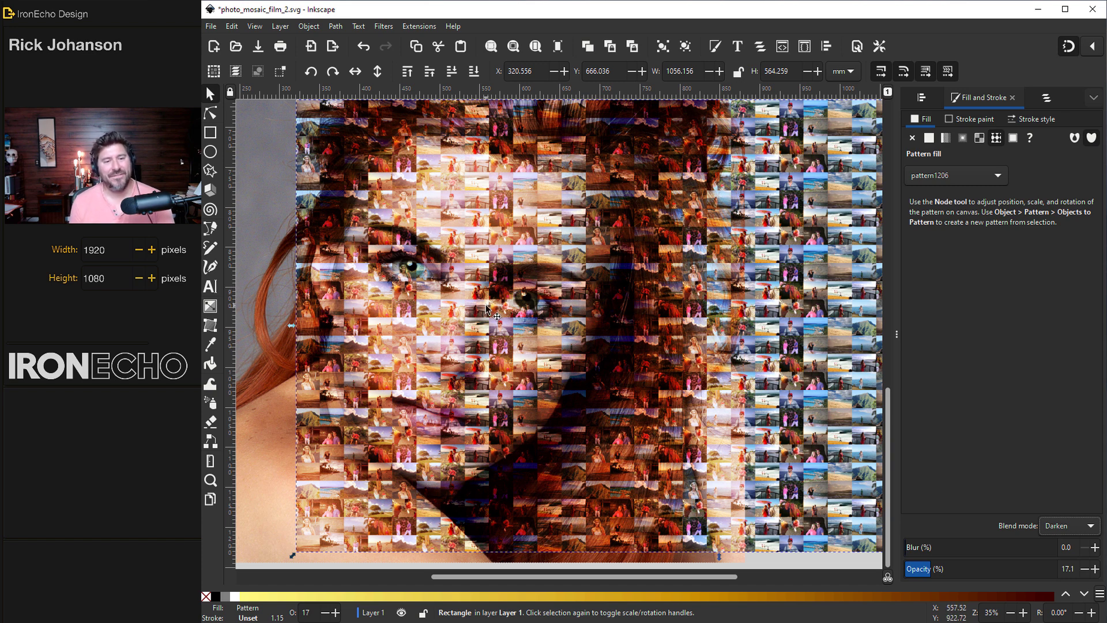
{"action": "scroll", "coordinate": [403, 278], "scroll_direction": "up", "scroll_amount": 2}
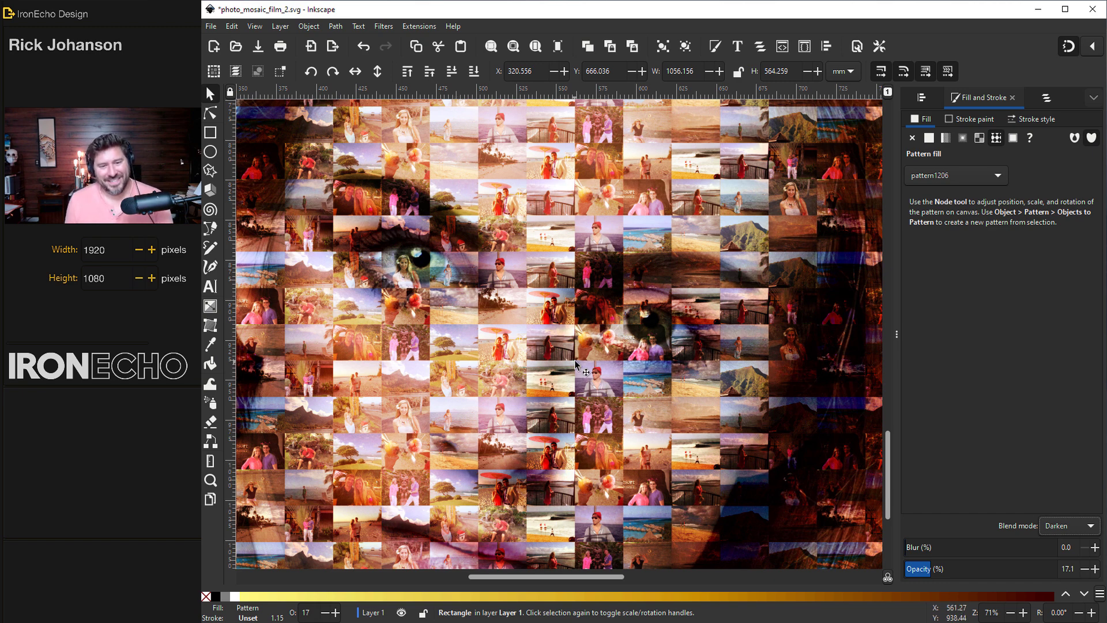
{"action": "scroll", "coordinate": [594, 380], "scroll_direction": "down", "scroll_amount": 2}
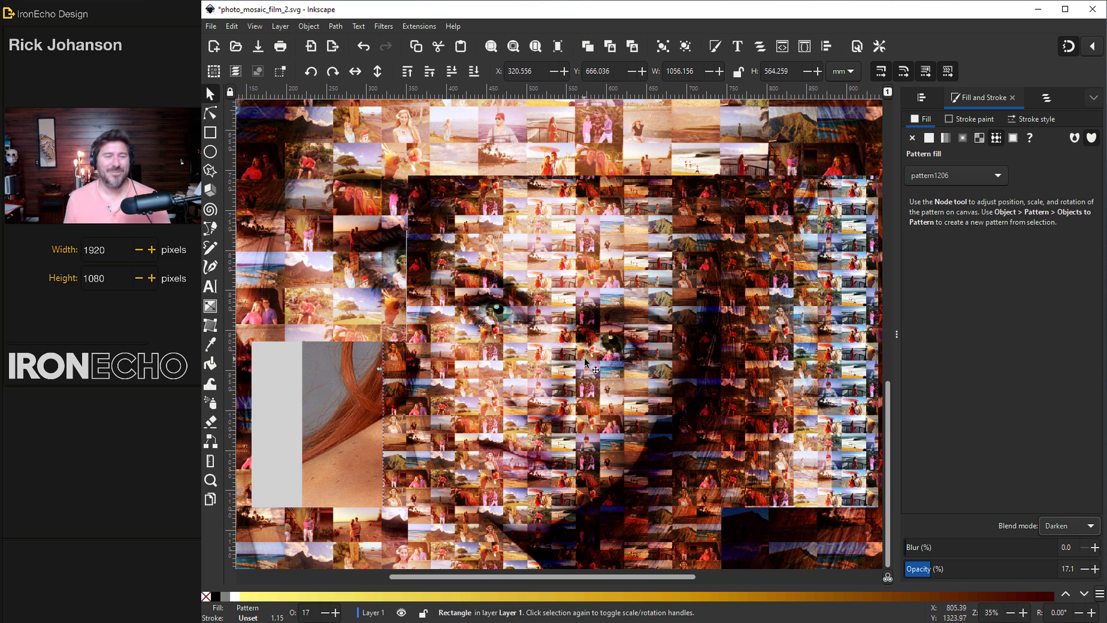